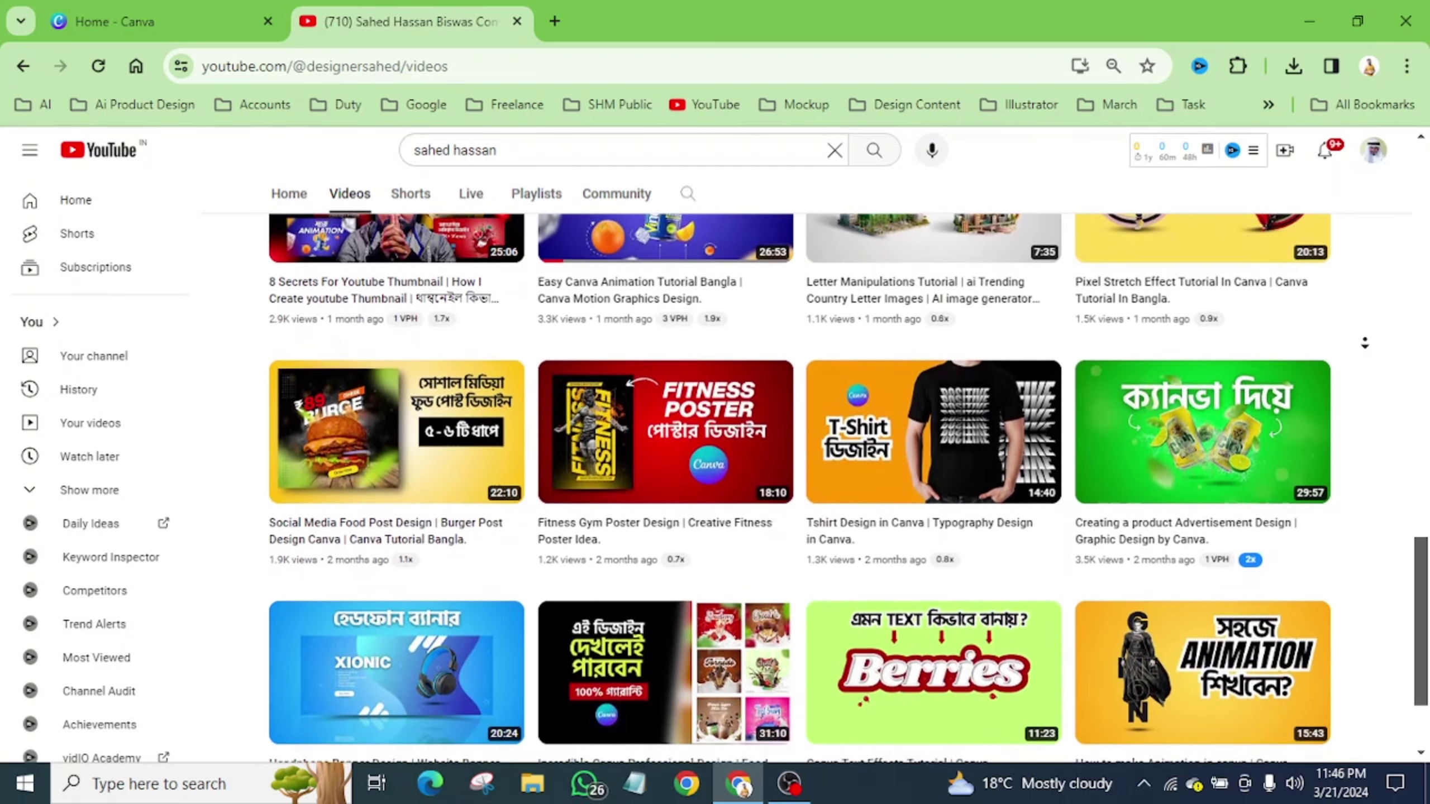
{"action": "middle_click", "coordinate": [1364, 343]}
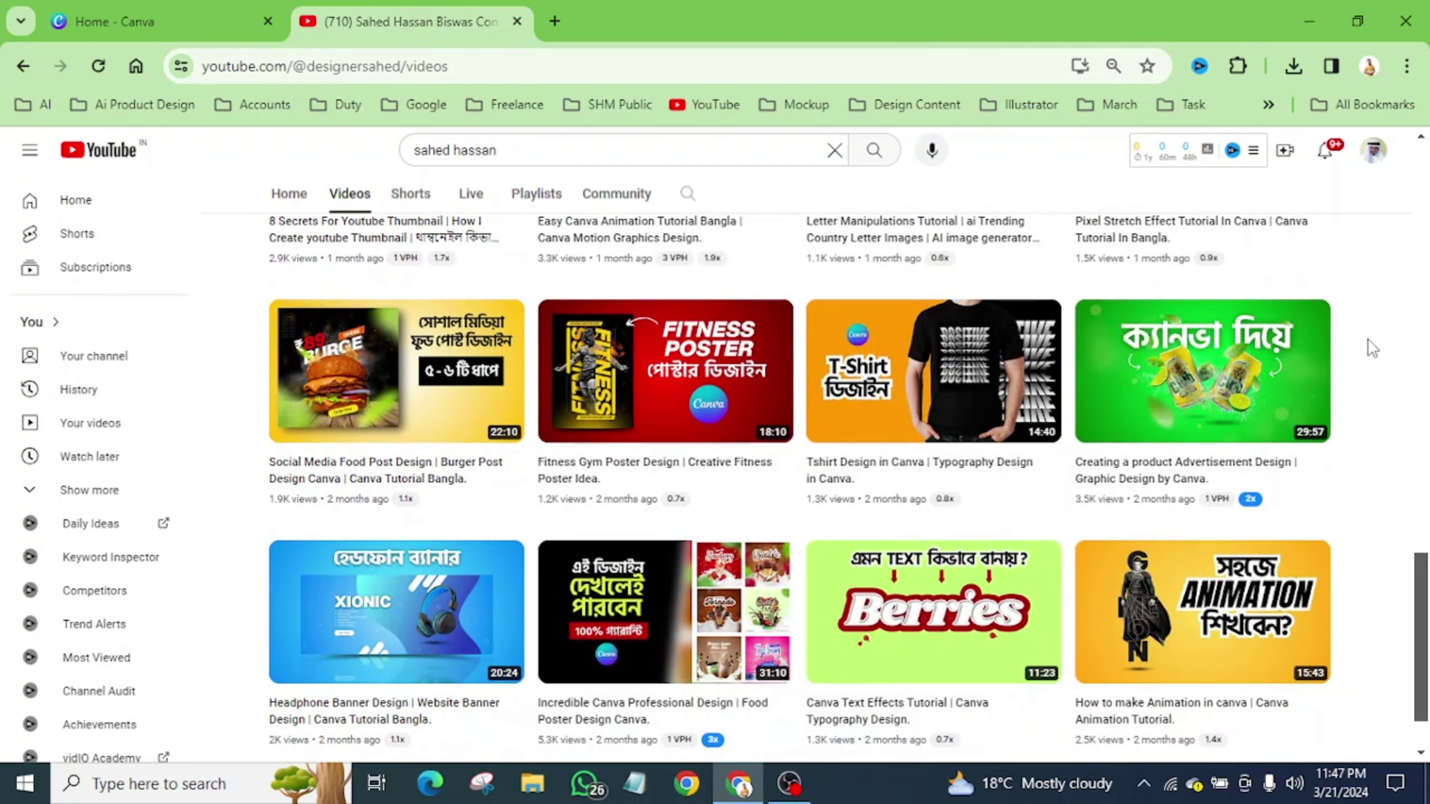
{"action": "scroll", "coordinate": [1369, 339], "scroll_direction": "up", "scroll_amount": 20}
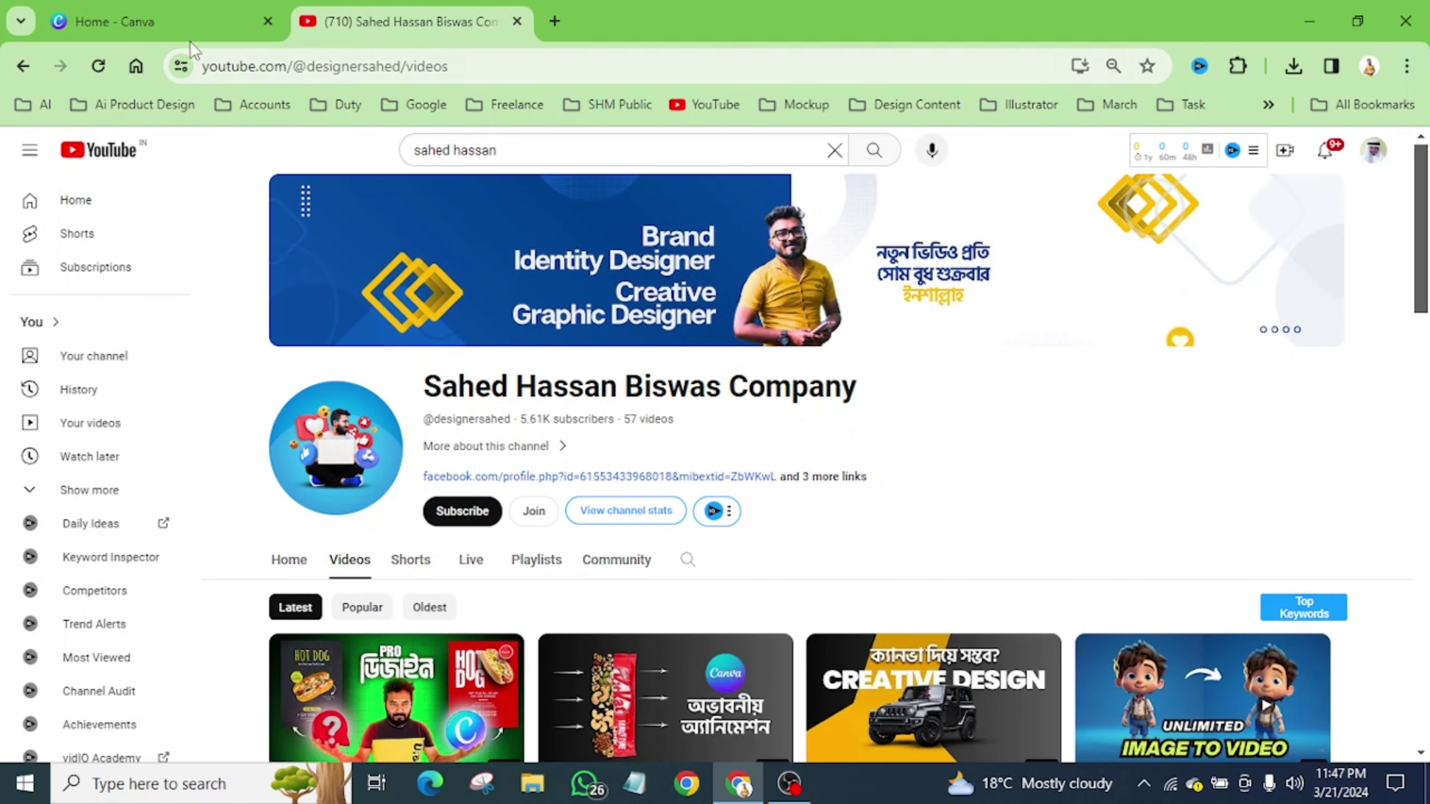
Switch to Canva and create a new blank Instagram Story design.
{"action": "left_click", "coordinate": [176, 26]}
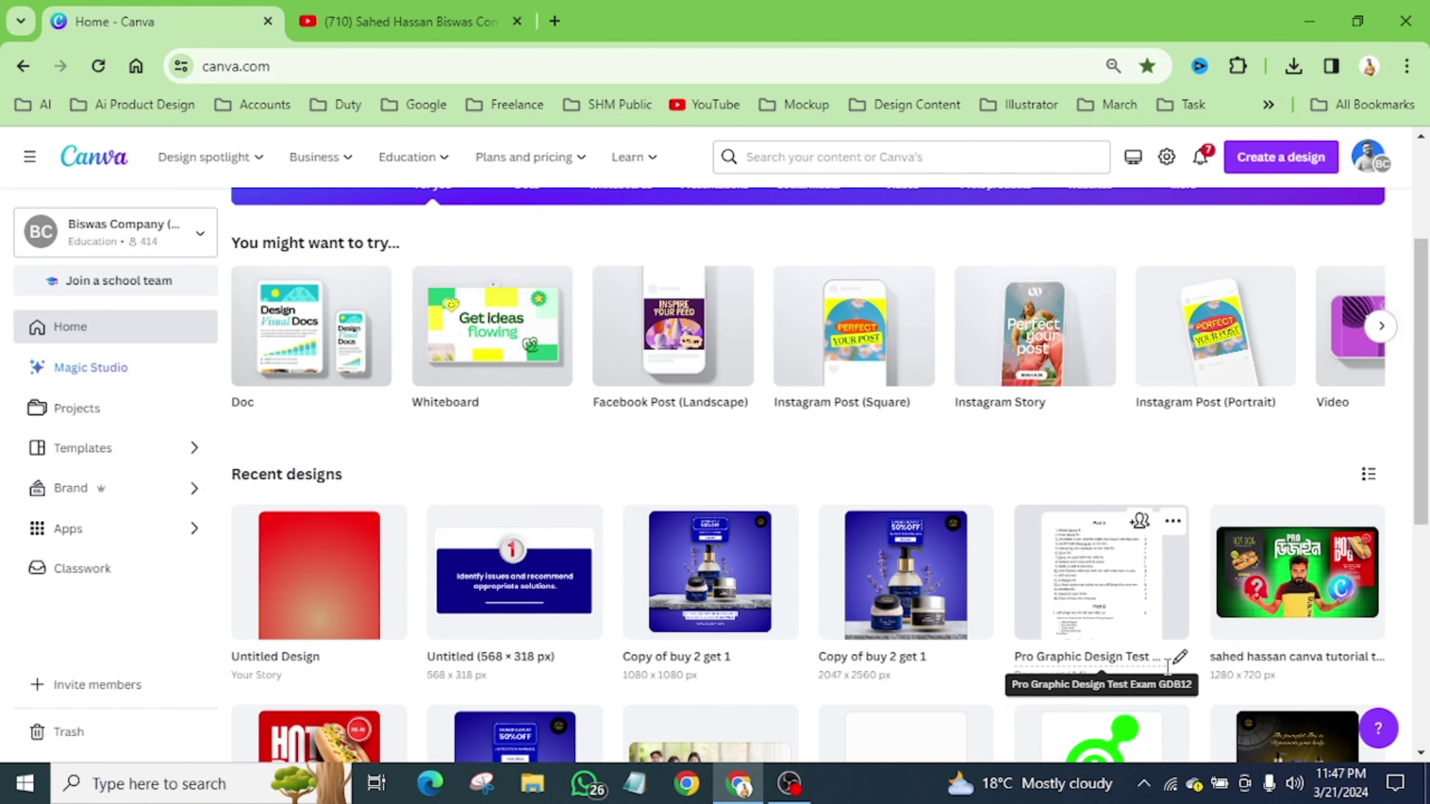
{"action": "scroll", "coordinate": [824, 329], "scroll_direction": "up", "scroll_amount": 4}
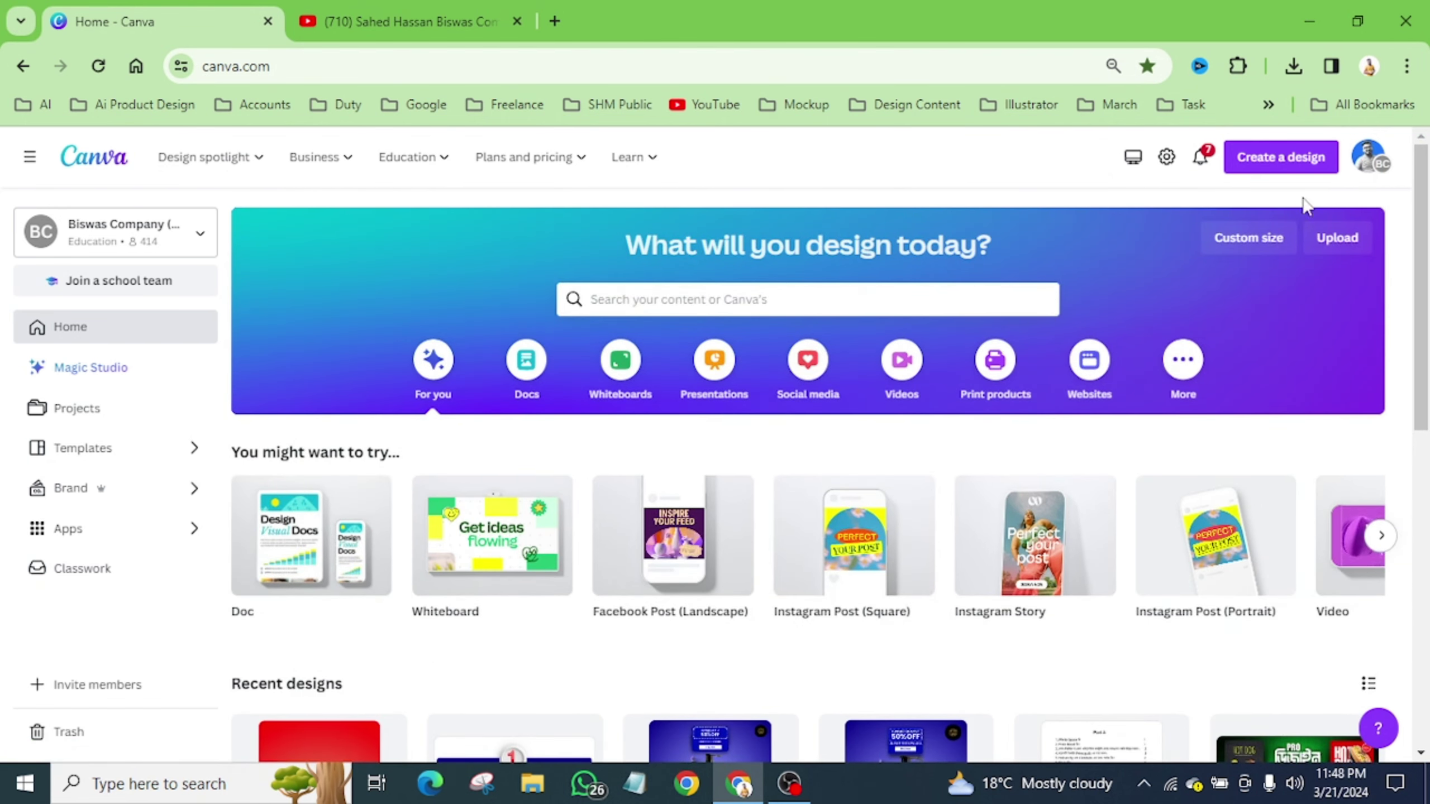
{"action": "left_click", "coordinate": [1274, 160]}
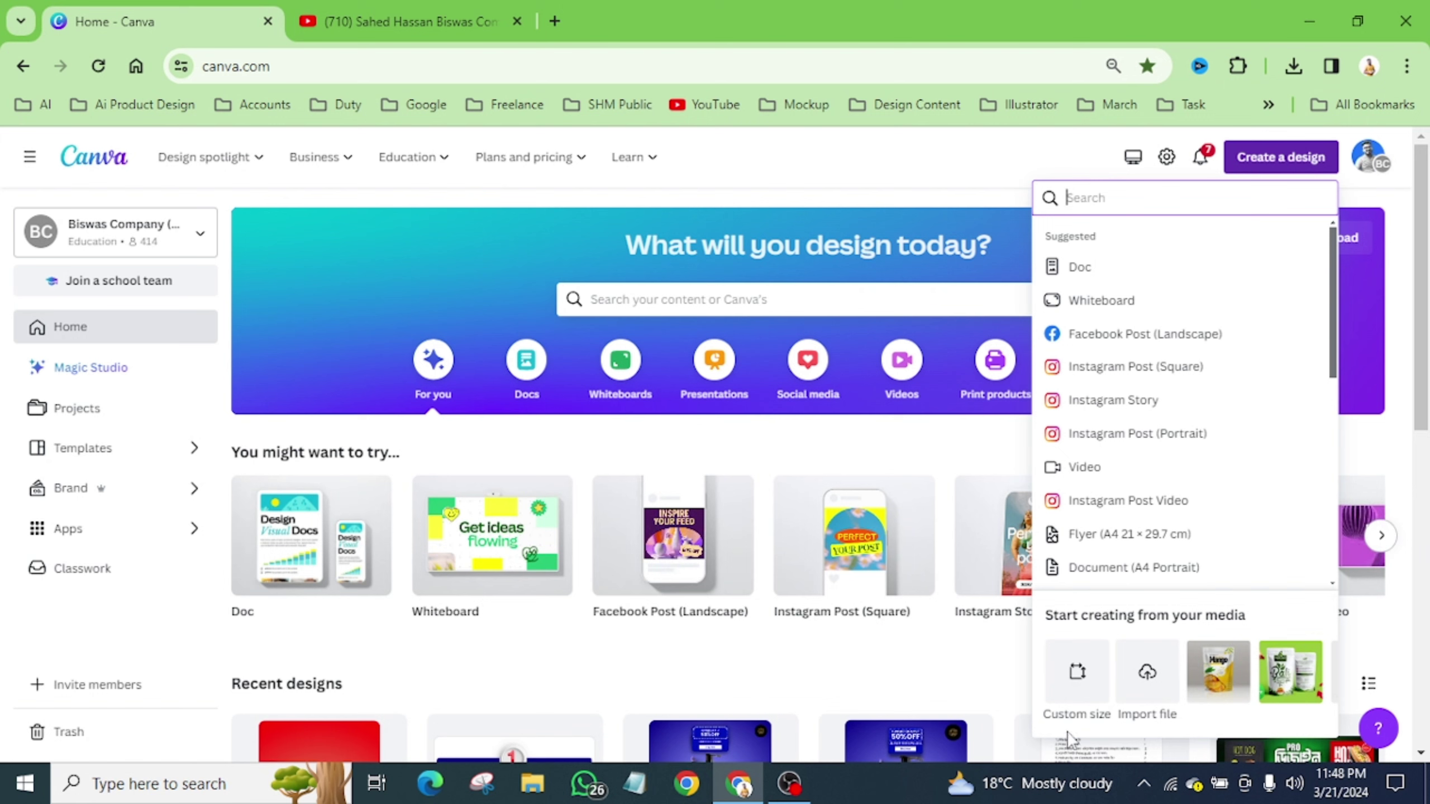
{"action": "left_click", "coordinate": [1076, 673]}
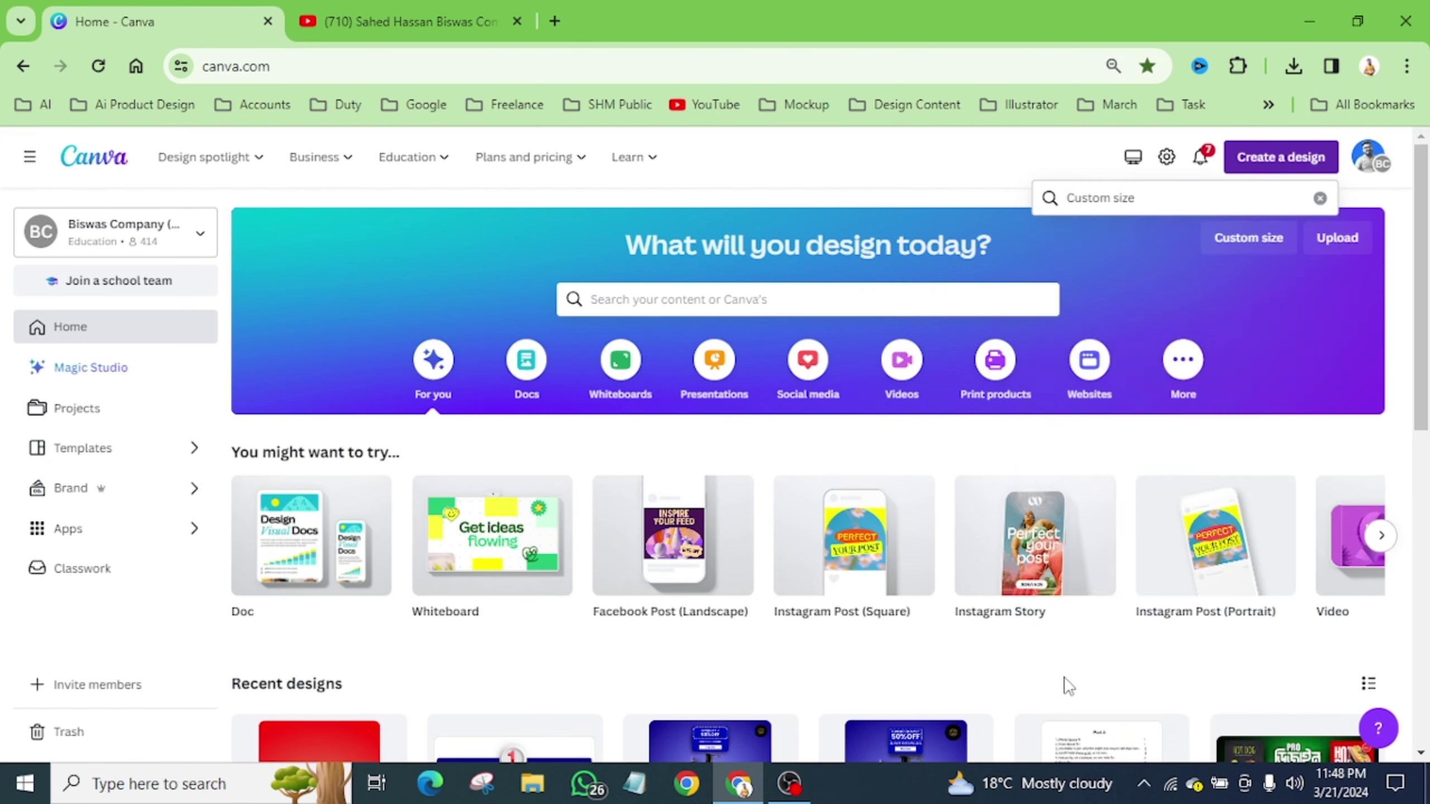
{"action": "left_click", "coordinate": [1319, 198]}
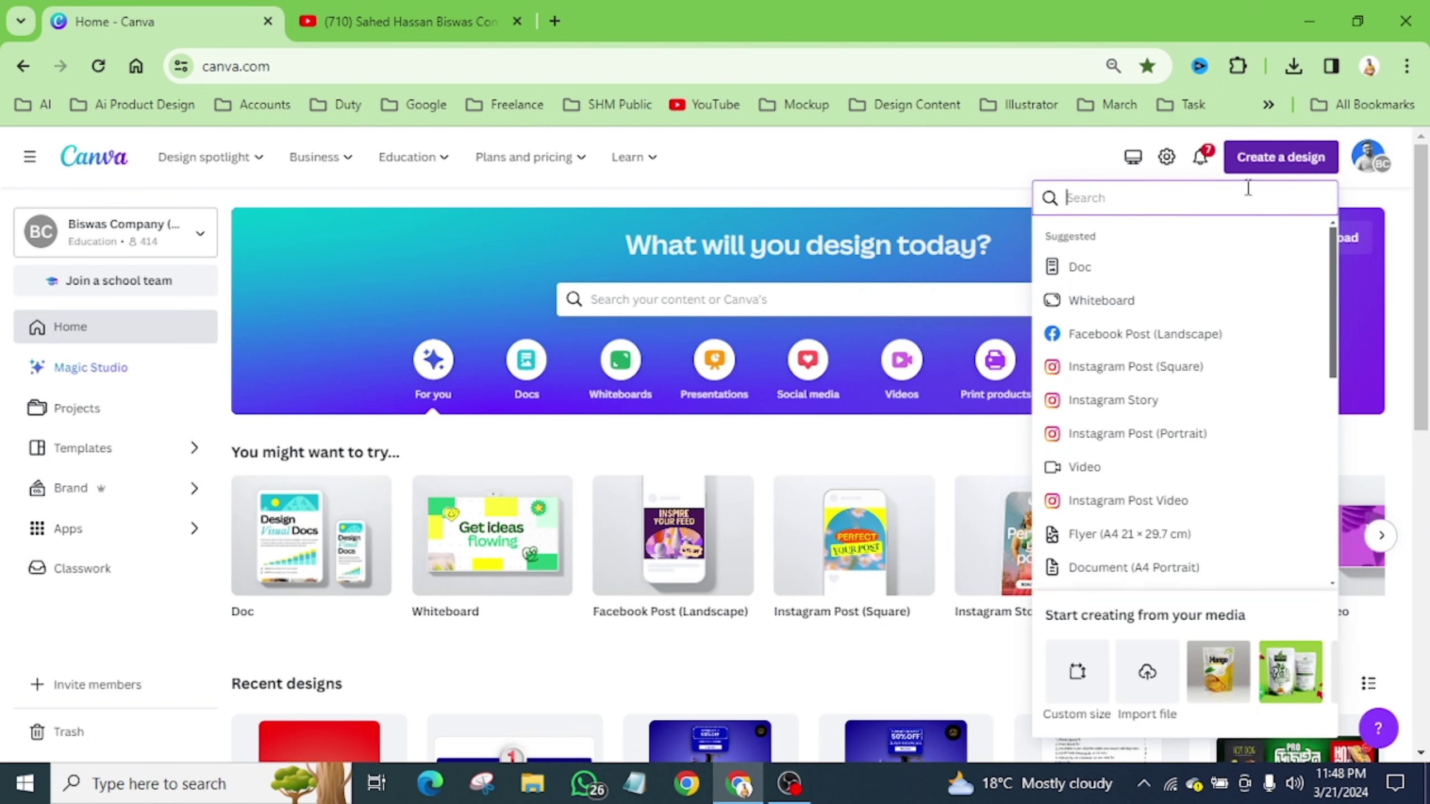
{"action": "left_click", "coordinate": [1119, 401]}
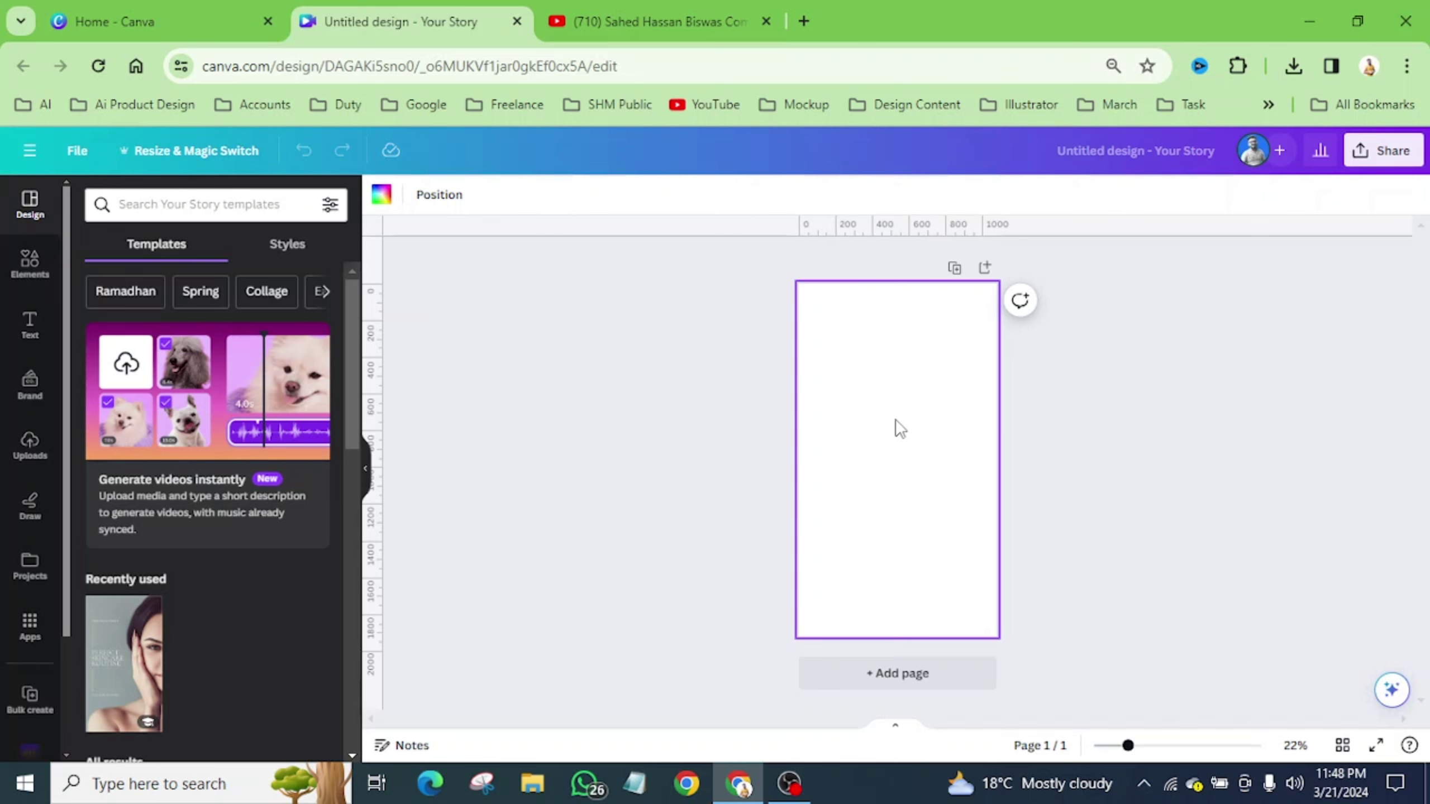
Open the recent red-background Your Story design from the Canva home page and examine the pouch group on page 2.
{"action": "left_click", "coordinate": [200, 21]}
{"action": "left_click", "coordinate": [313, 729]}
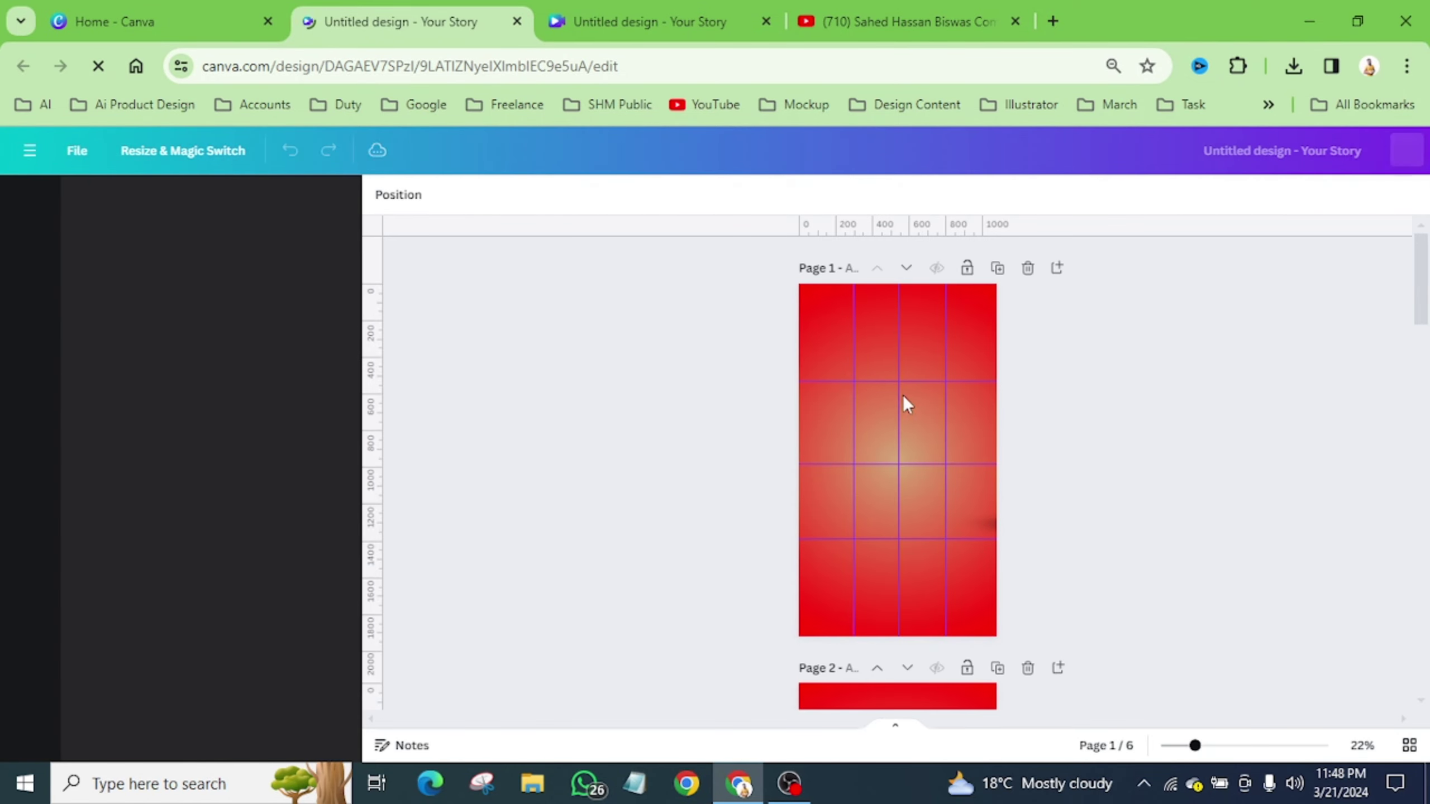
{"action": "scroll", "coordinate": [902, 395], "scroll_direction": "down", "scroll_amount": 5}
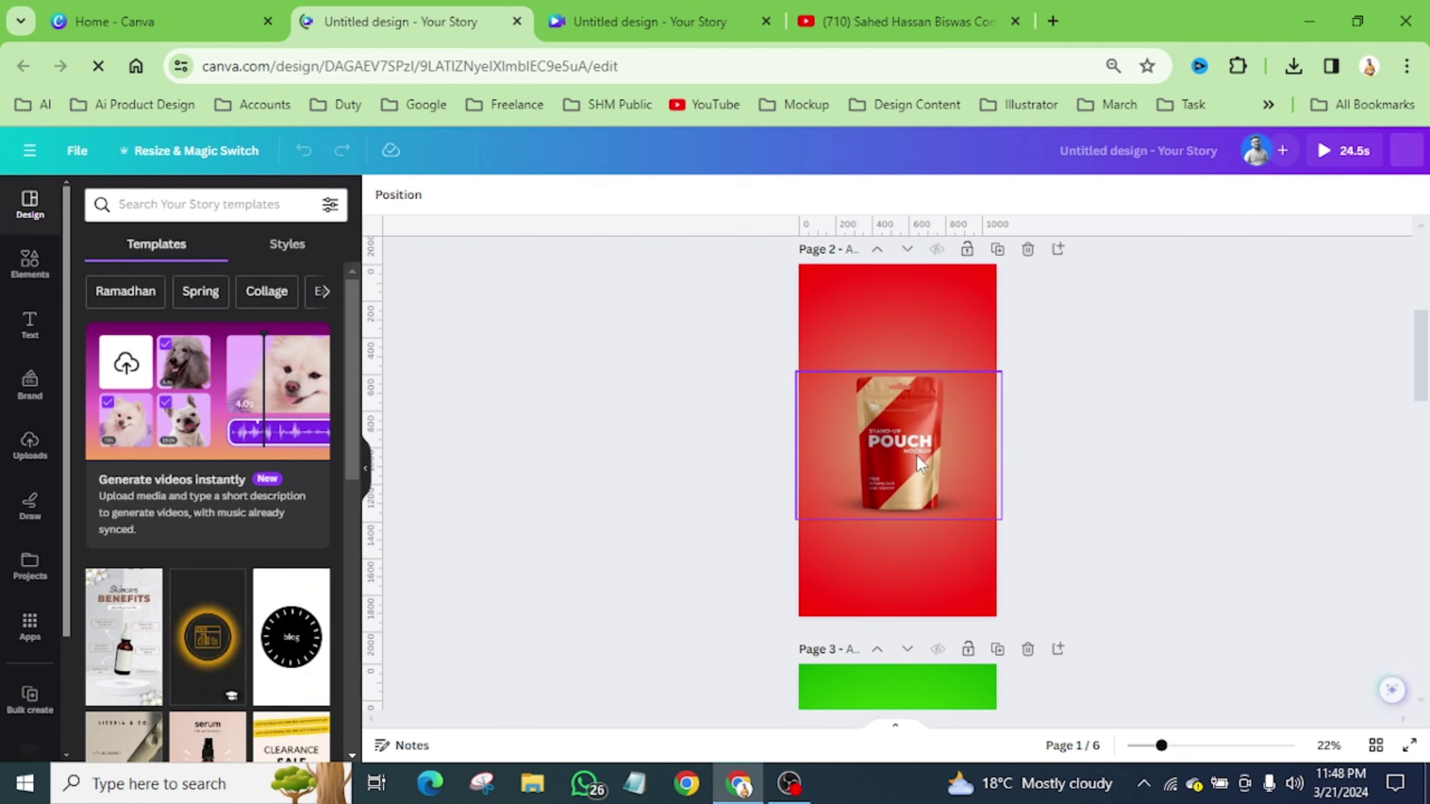
{"action": "left_click", "coordinate": [903, 413]}
{"action": "scroll", "coordinate": [889, 406], "scroll_direction": "up", "scroll_amount": 3}
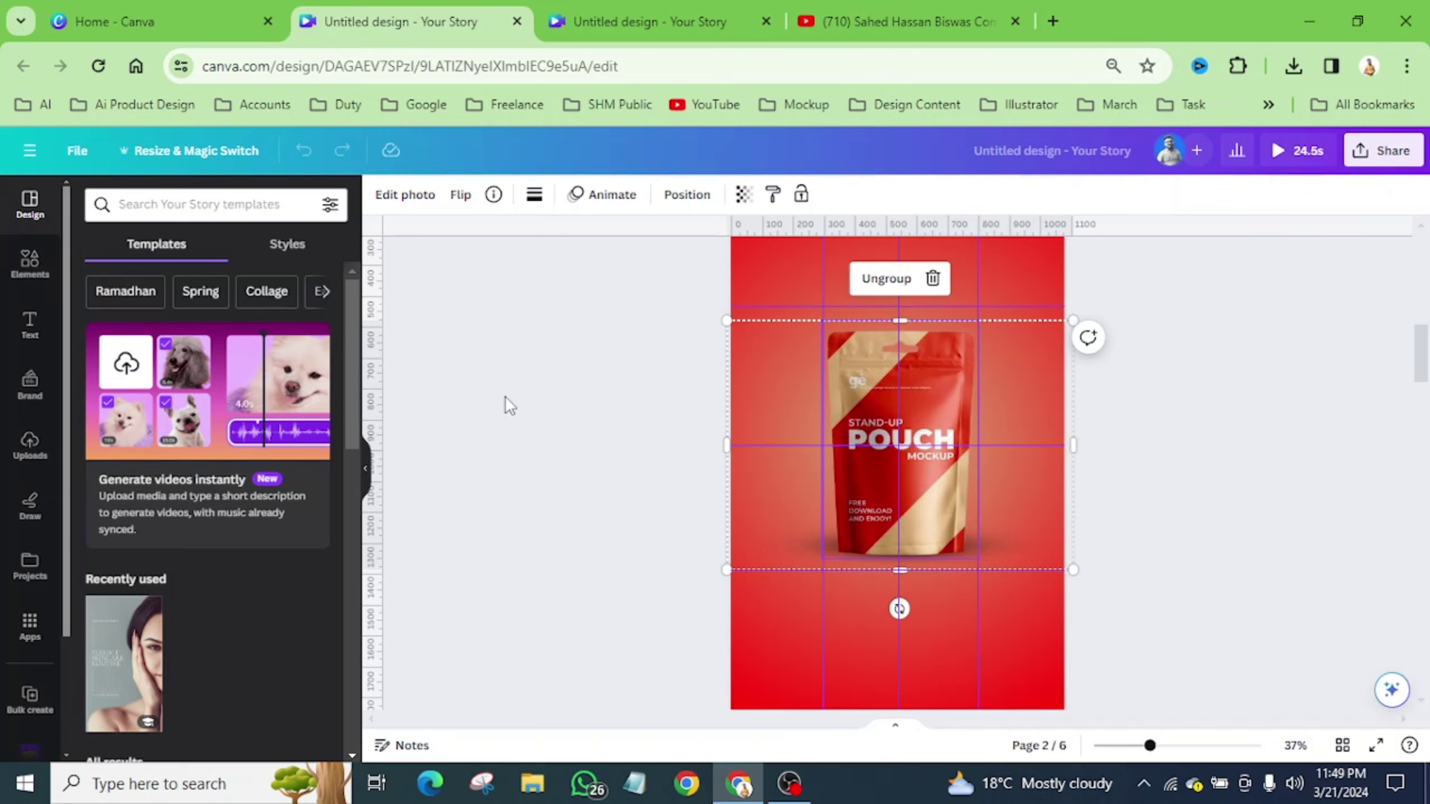
Examine the red gradient background on page 1 and the grouped pouch extending past the page edge.
{"action": "scroll", "coordinate": [963, 496], "scroll_direction": "down", "scroll_amount": 2}
{"action": "scroll", "coordinate": [963, 496], "scroll_direction": "up", "scroll_amount": 8}
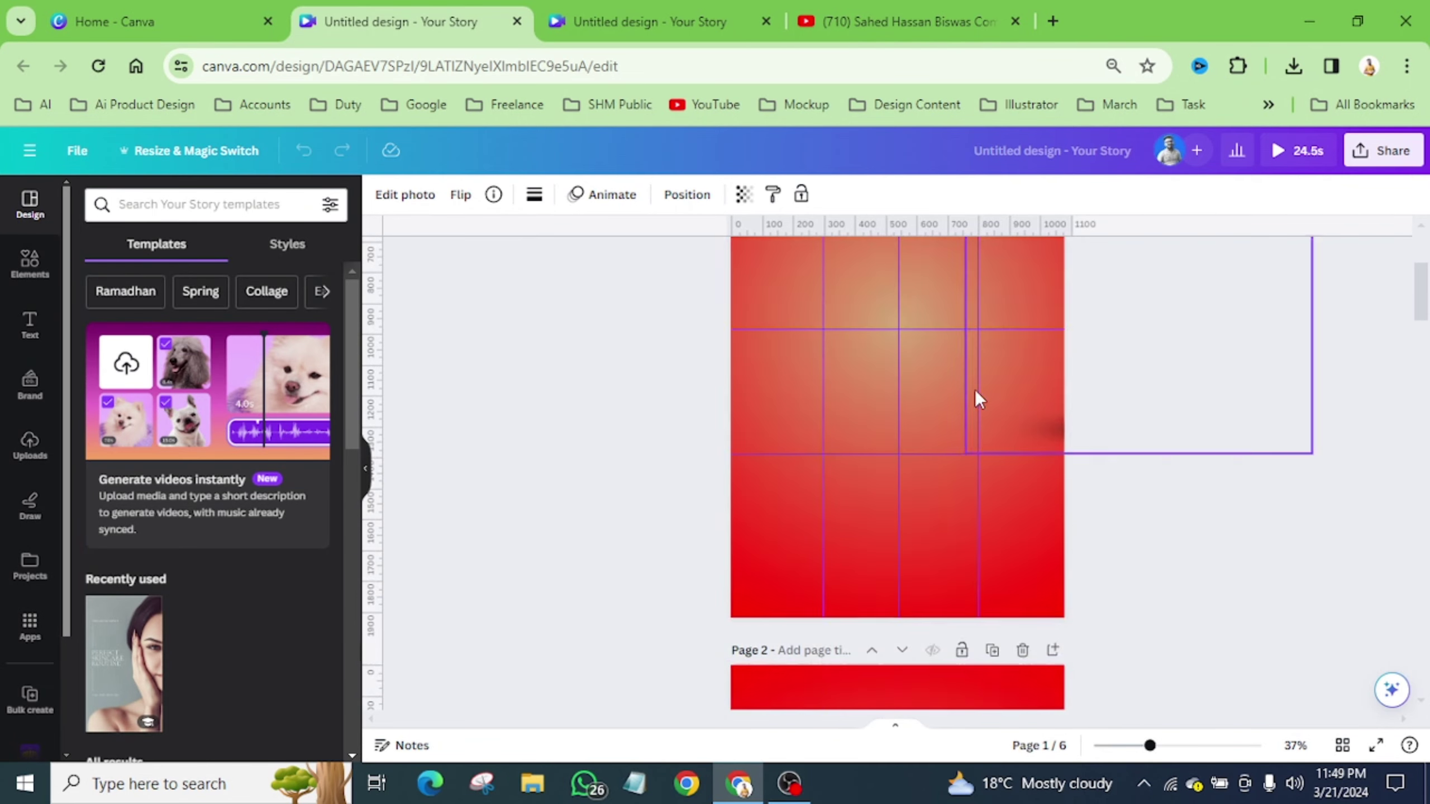
{"action": "scroll", "coordinate": [901, 394], "scroll_direction": "up", "scroll_amount": 3}
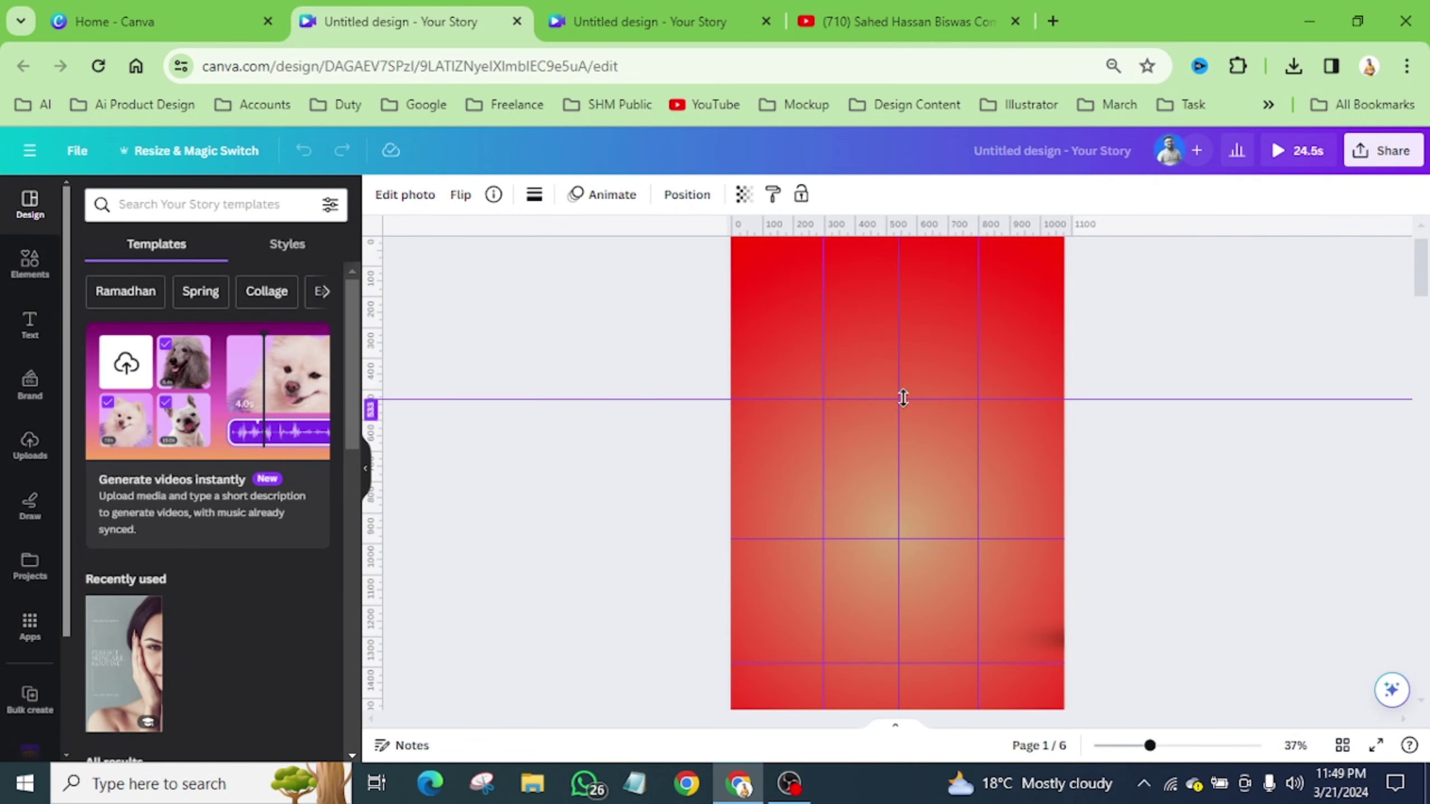
{"action": "scroll", "coordinate": [903, 399], "scroll_direction": "down", "scroll_amount": 2, "text": "ctrl"}
{"action": "scroll", "coordinate": [904, 398], "scroll_direction": "down", "scroll_amount": 1, "text": "ctrl"}
{"action": "left_click", "coordinate": [838, 339]}
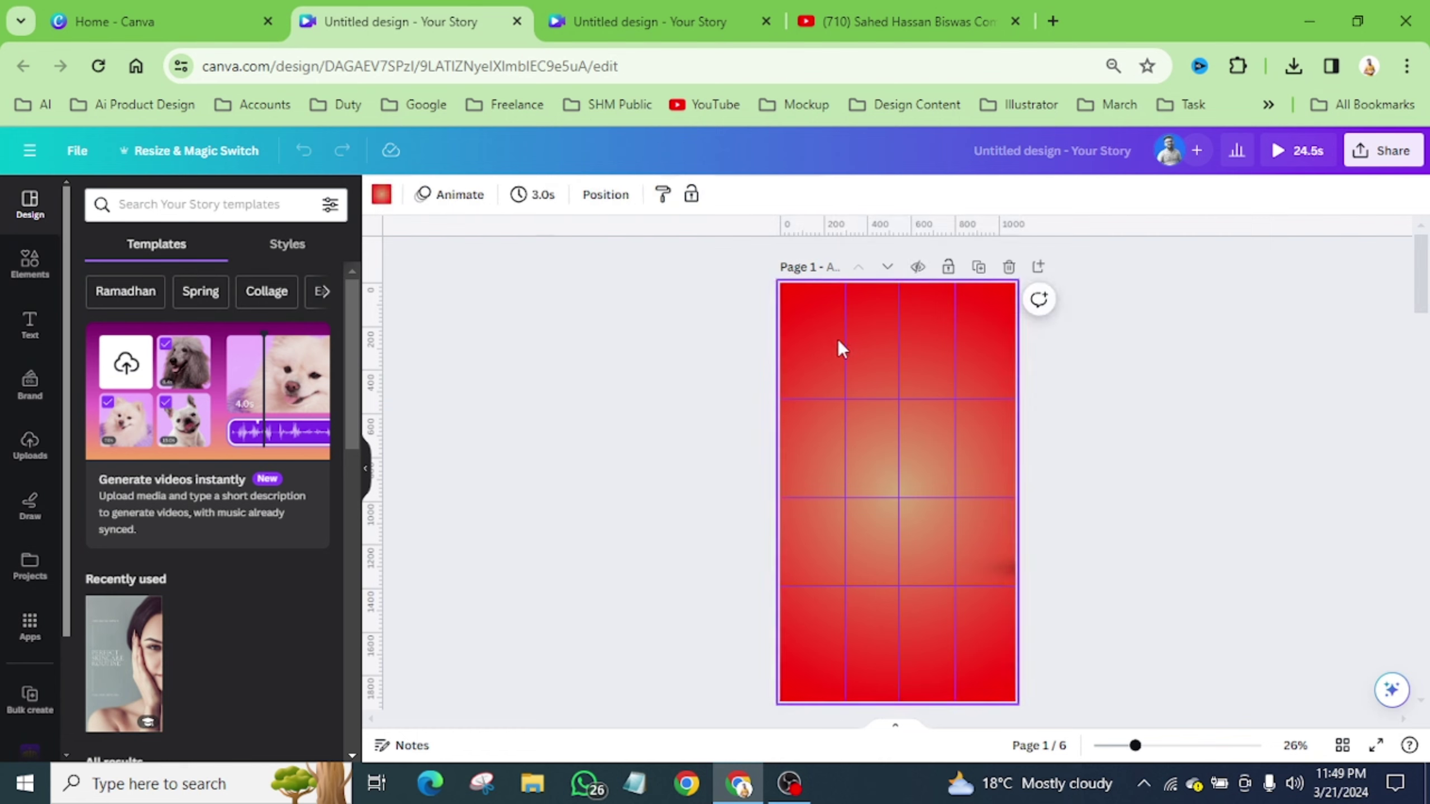
{"action": "left_click", "coordinate": [981, 438]}
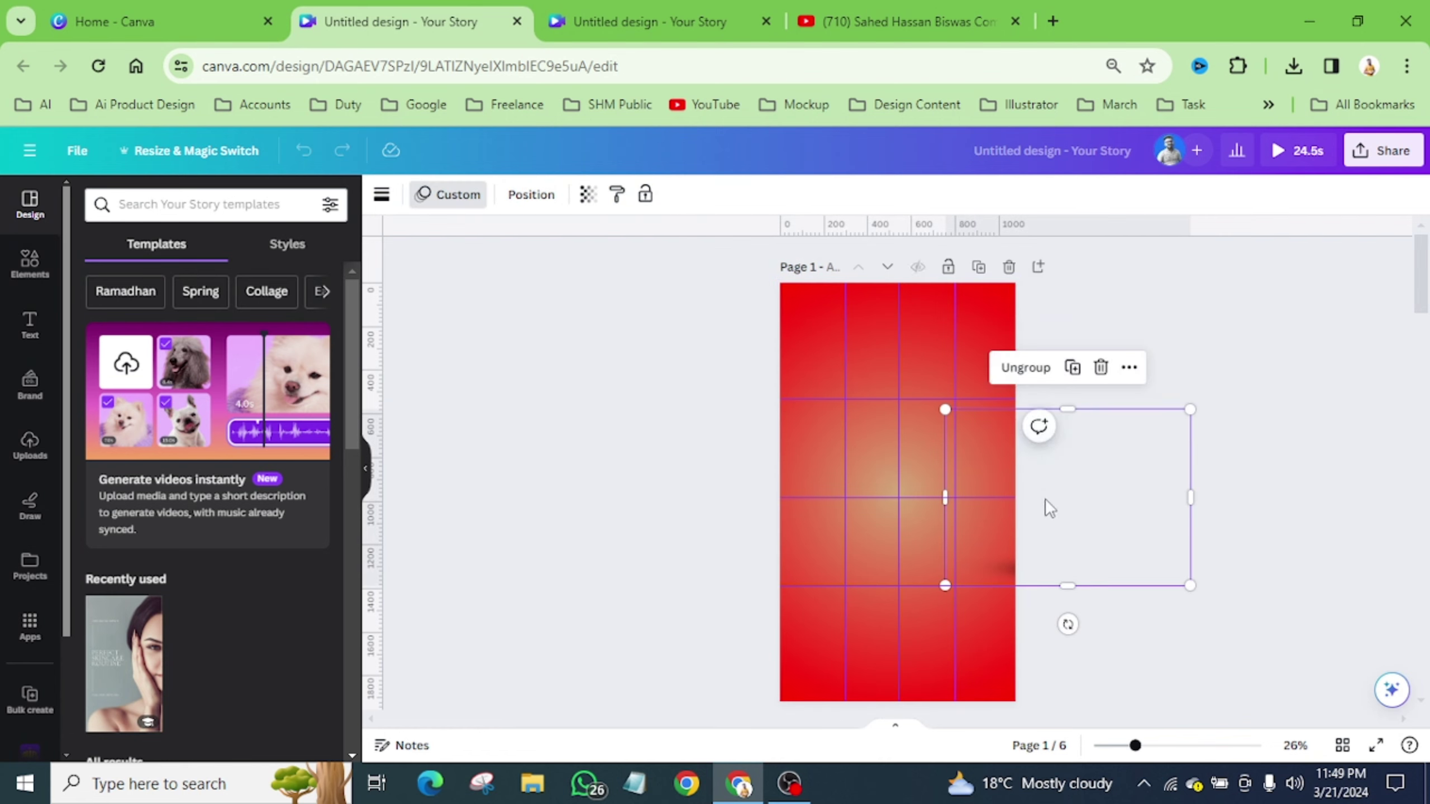
{"action": "scroll", "coordinate": [1017, 508], "scroll_direction": "down", "scroll_amount": 3}
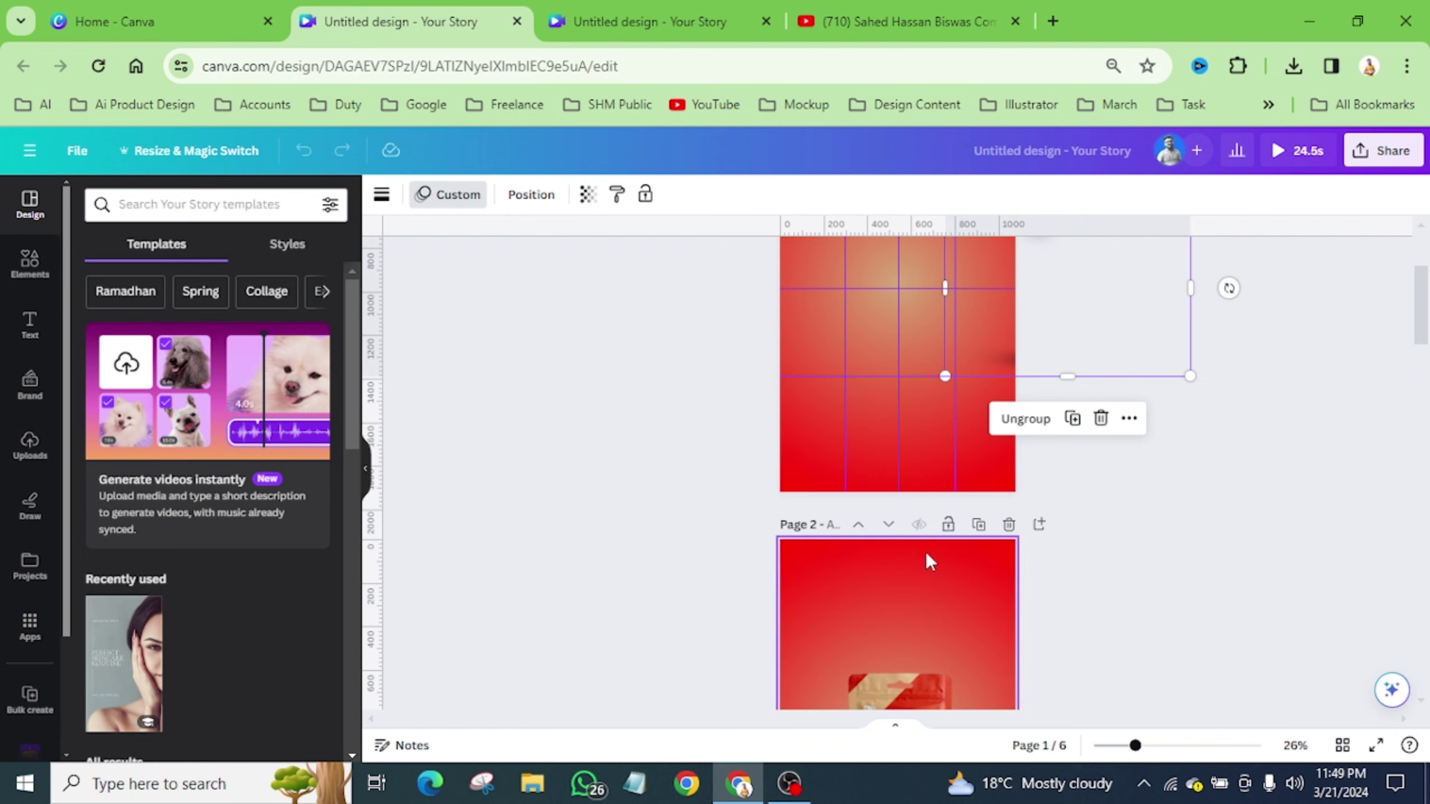
{"action": "scroll", "coordinate": [925, 552], "scroll_direction": "up", "scroll_amount": 2}
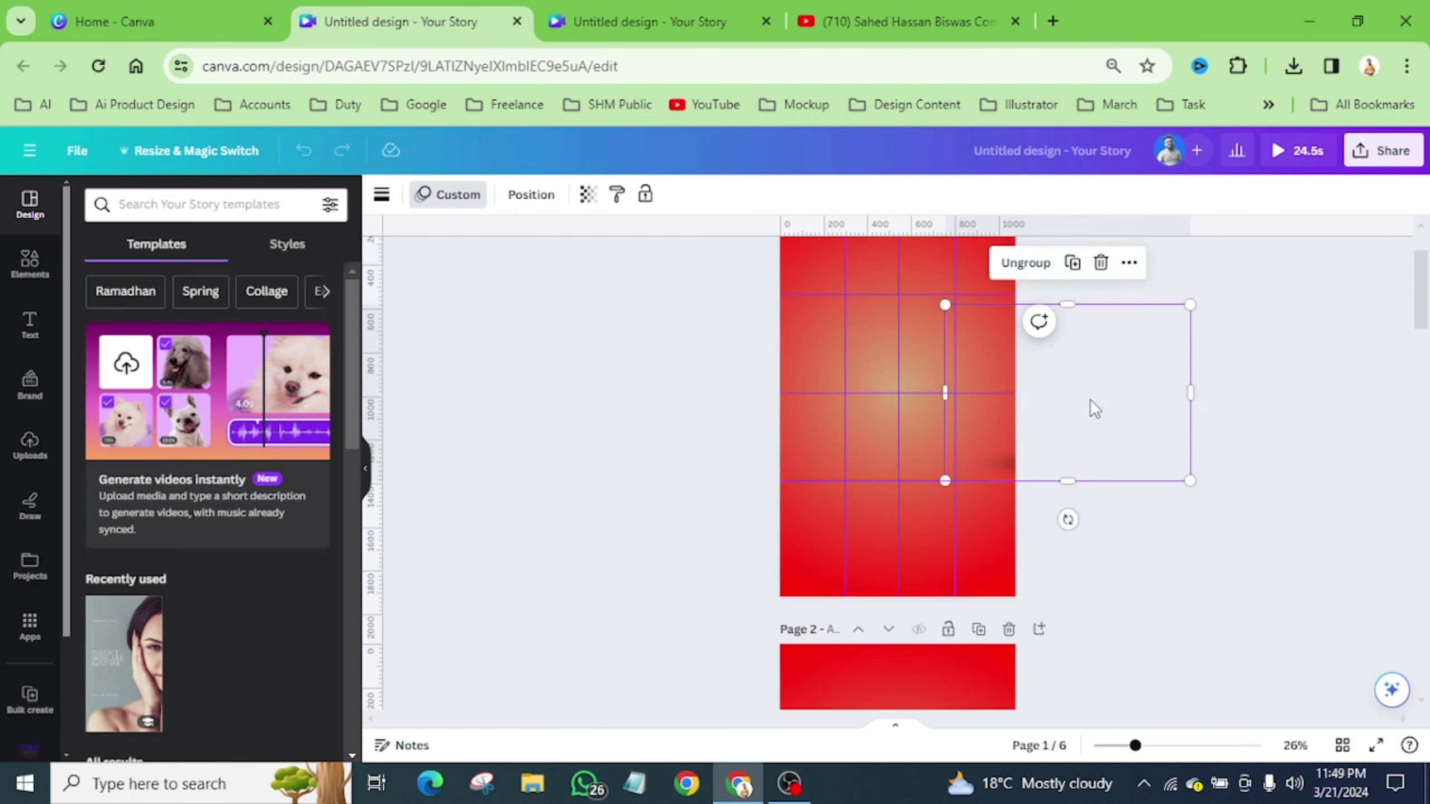
Search Google Images for "food packet mockup" in a new browser tab.
{"action": "left_click", "coordinate": [627, 40]}
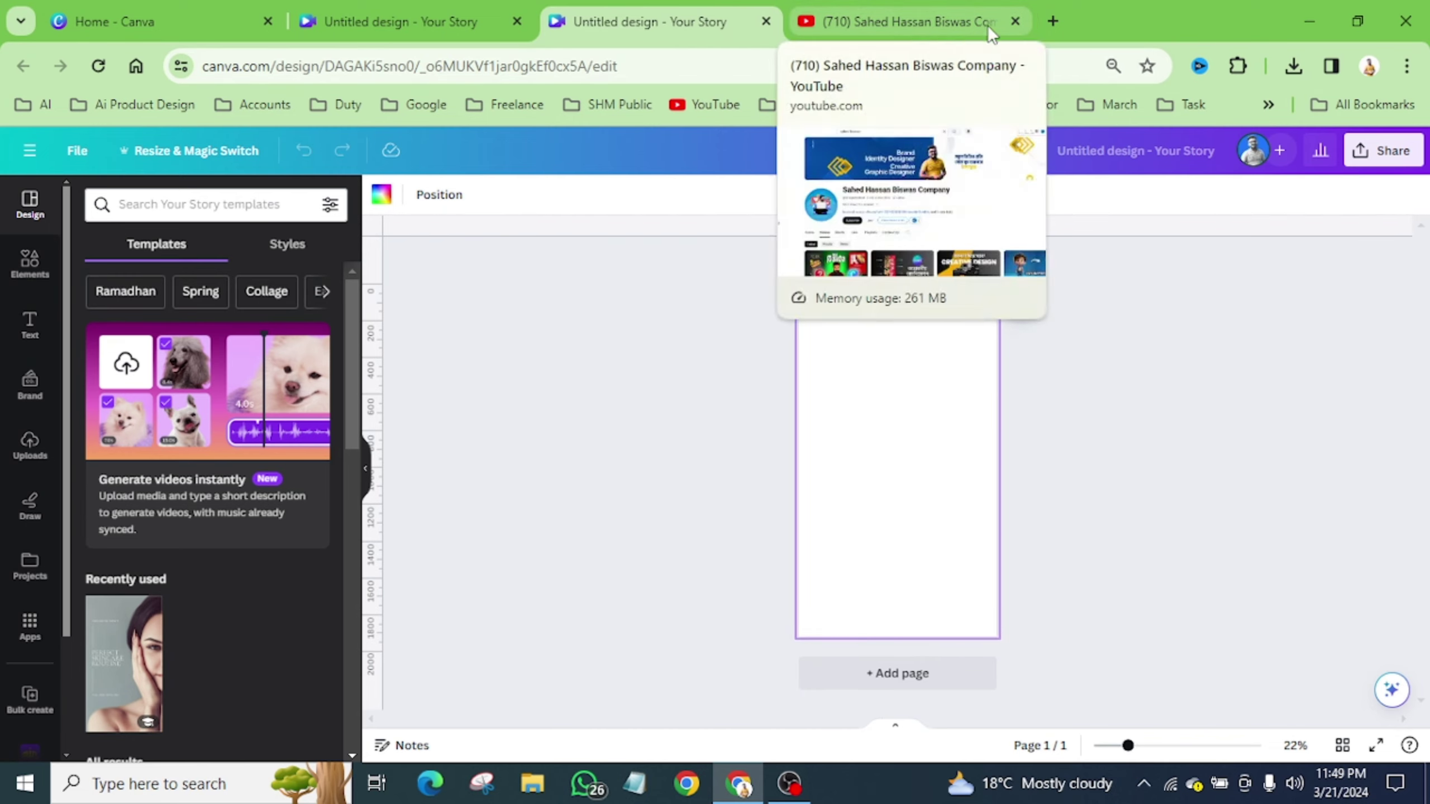
{"action": "left_click", "coordinate": [1052, 21]}
{"action": "left_click", "coordinate": [656, 64]}
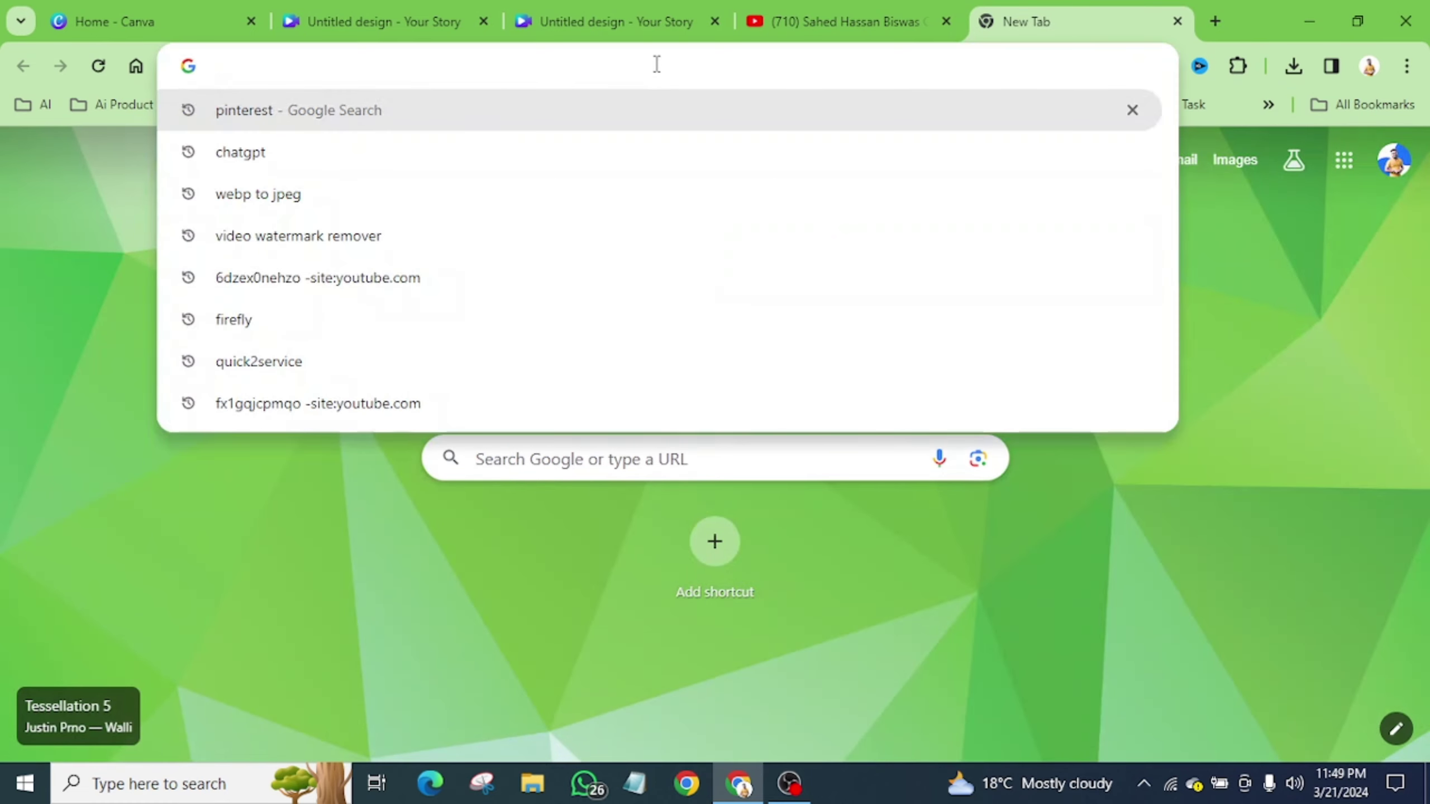
{"action": "type", "text": "food "}
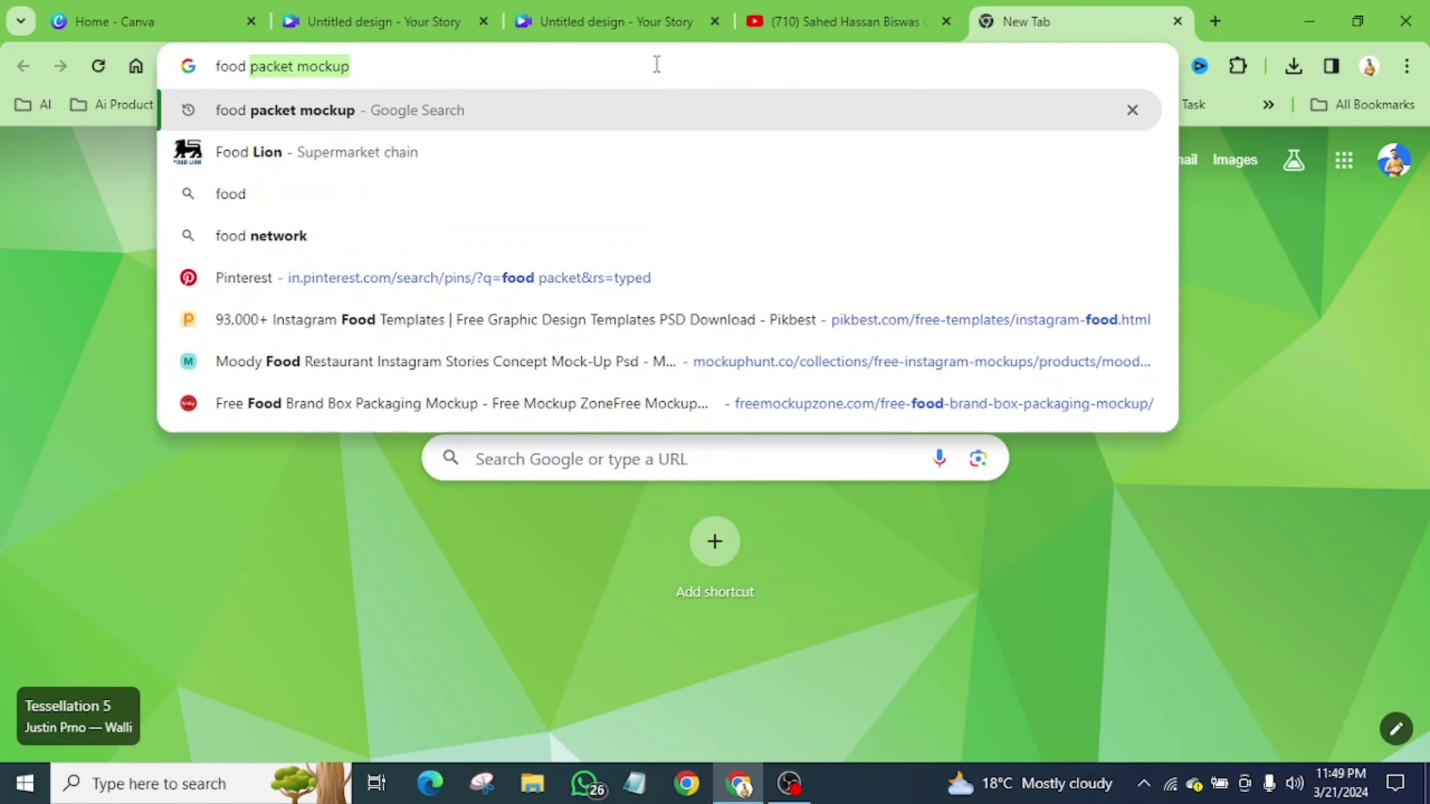
{"action": "type", "text": "packet"}
{"action": "key", "text": "Return"}
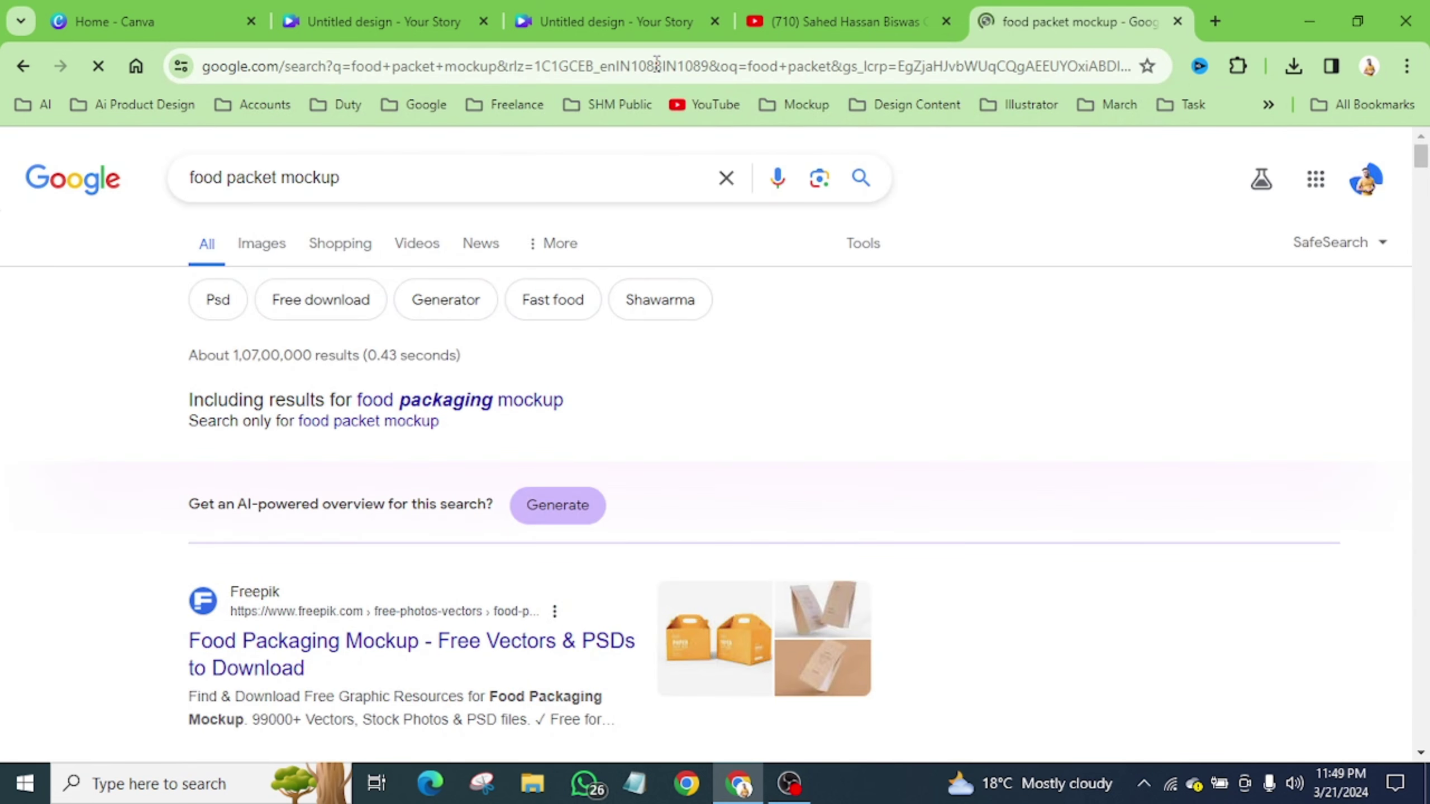
{"action": "left_click", "coordinate": [261, 248]}
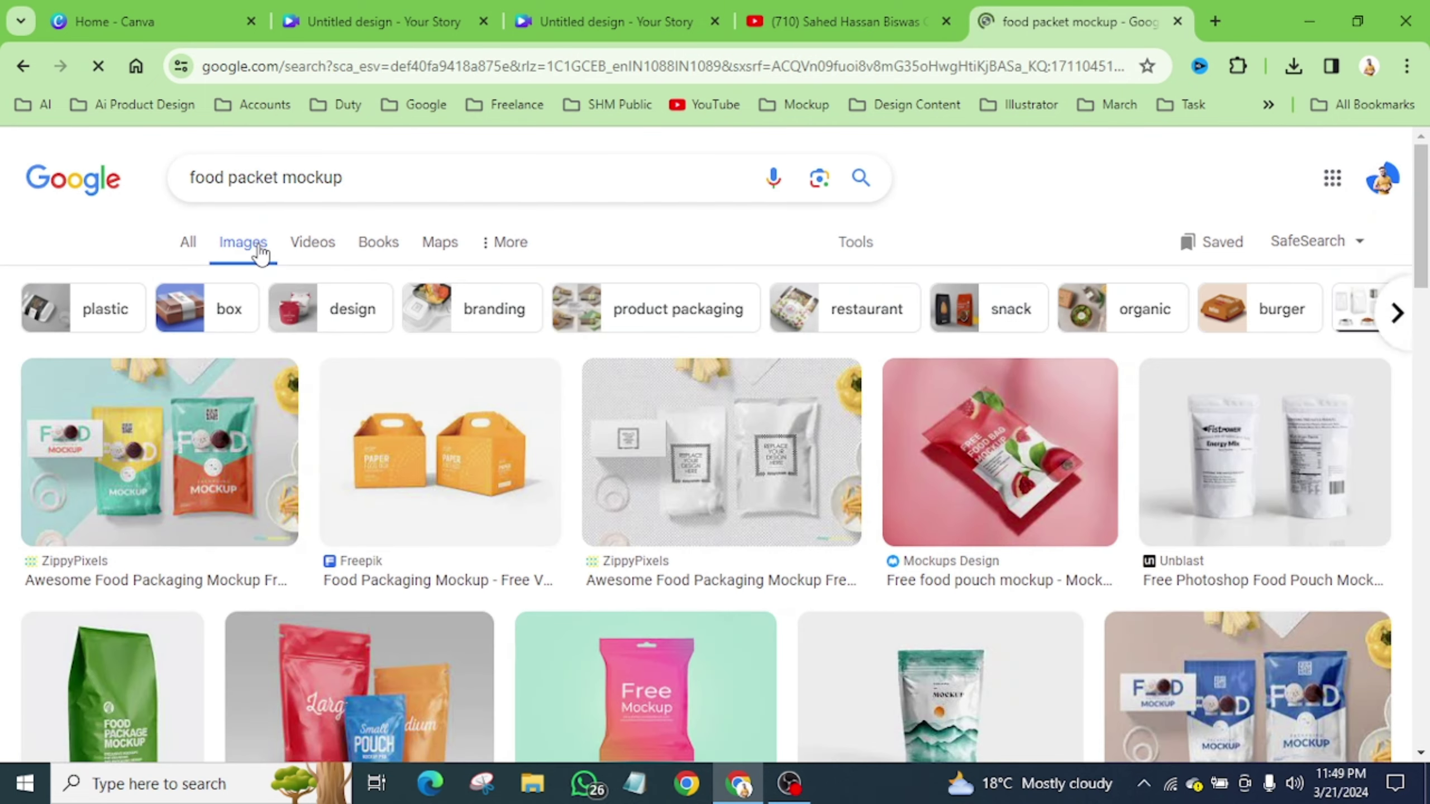
Preview the Sealed Food Pouch Mockup and the green Matte Food Package Mockup among the image results.
{"action": "scroll", "coordinate": [877, 466], "scroll_direction": "down", "scroll_amount": 3}
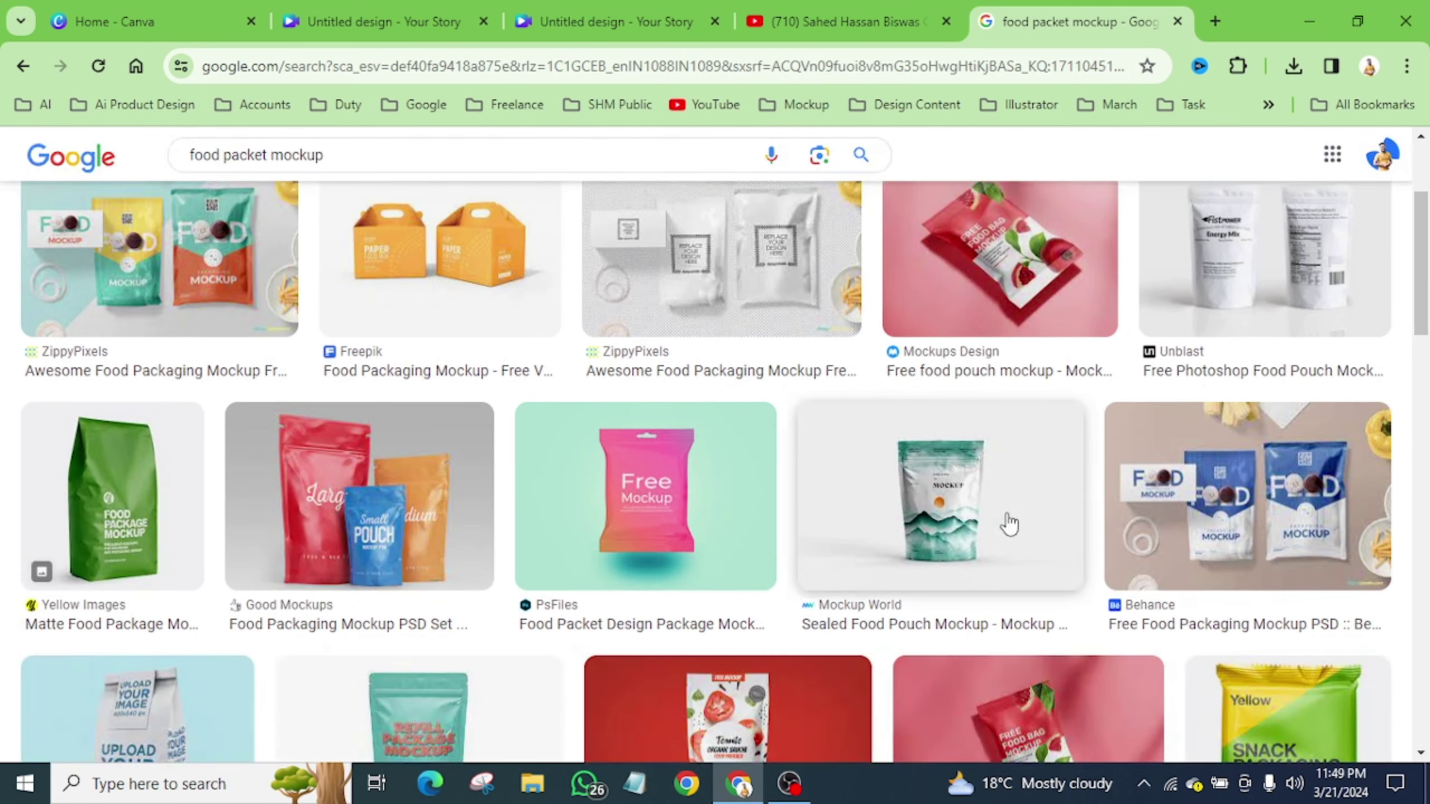
{"action": "left_click", "coordinate": [951, 510]}
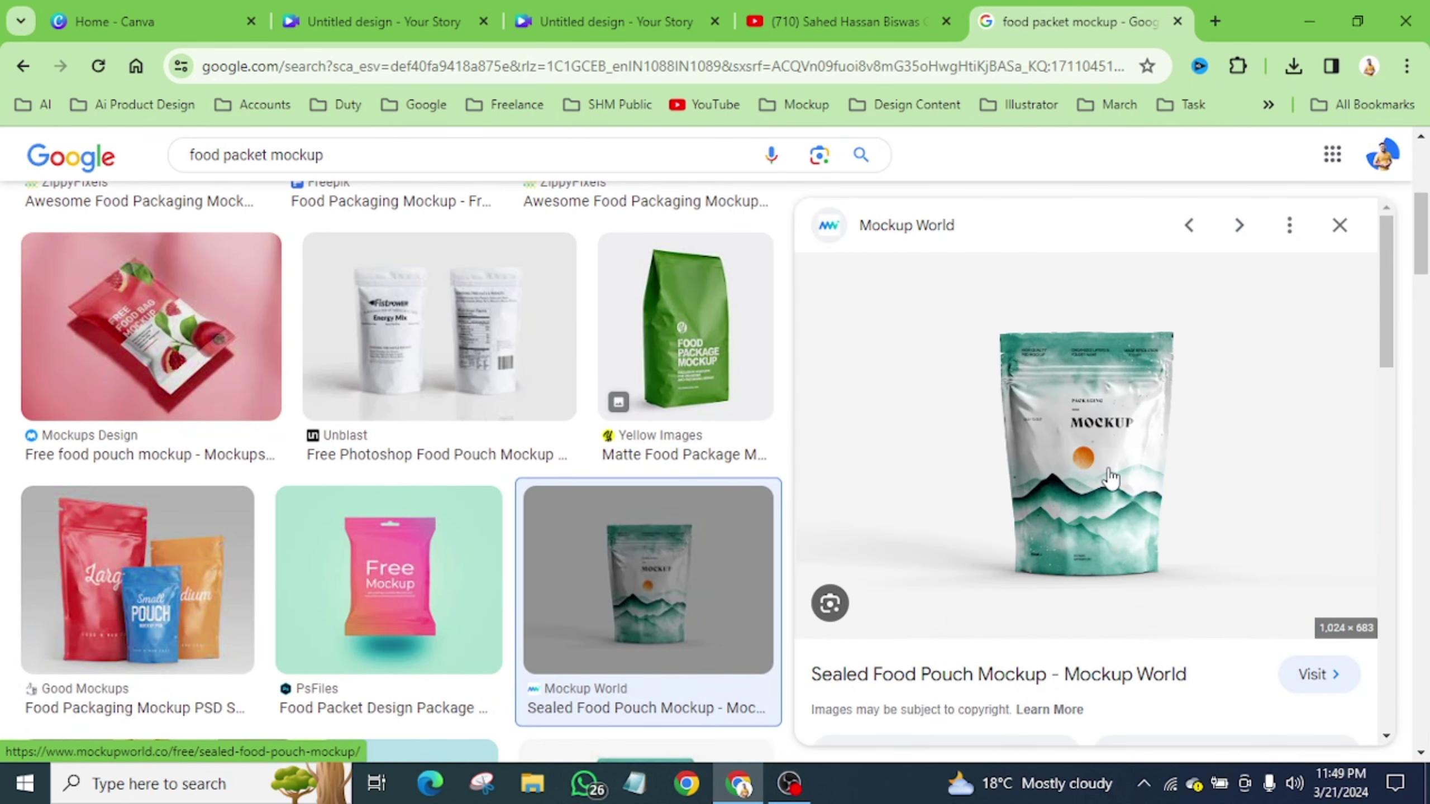
{"action": "left_click", "coordinate": [698, 341]}
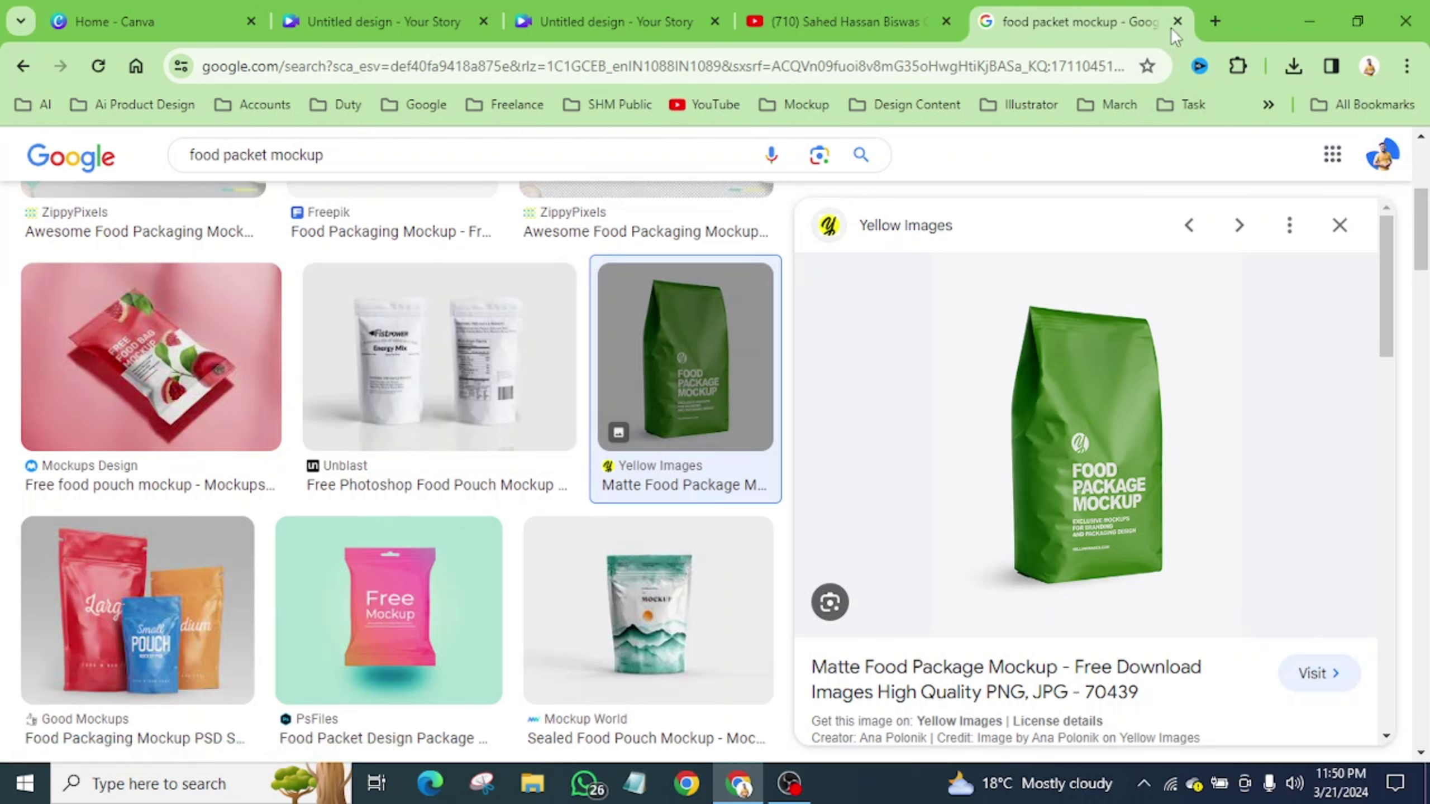
Return to the blank Your Story design in Canva and show the uploaded images.
{"action": "left_click", "coordinate": [589, 24]}
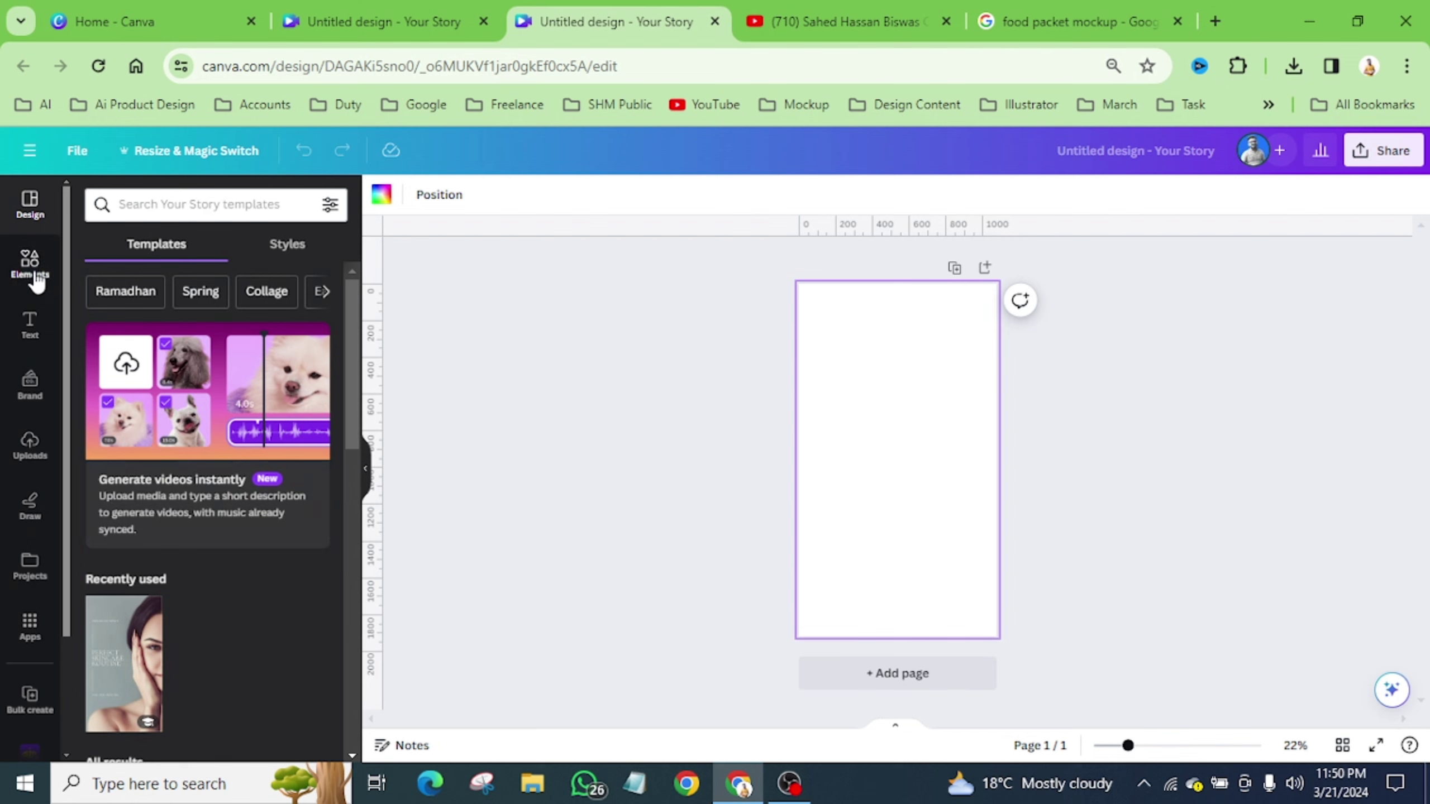
{"action": "left_click", "coordinate": [33, 446]}
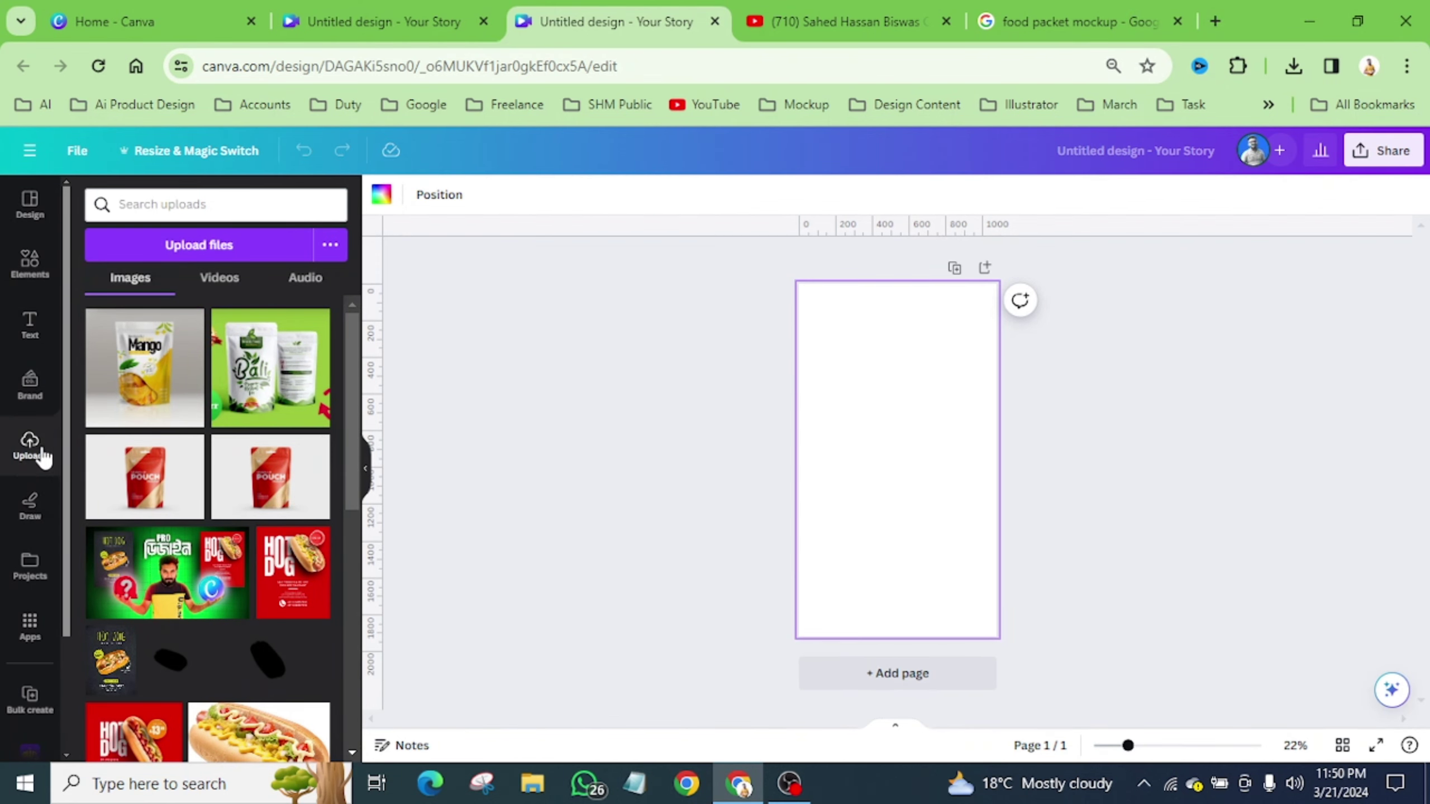
{"action": "left_click", "coordinate": [184, 256]}
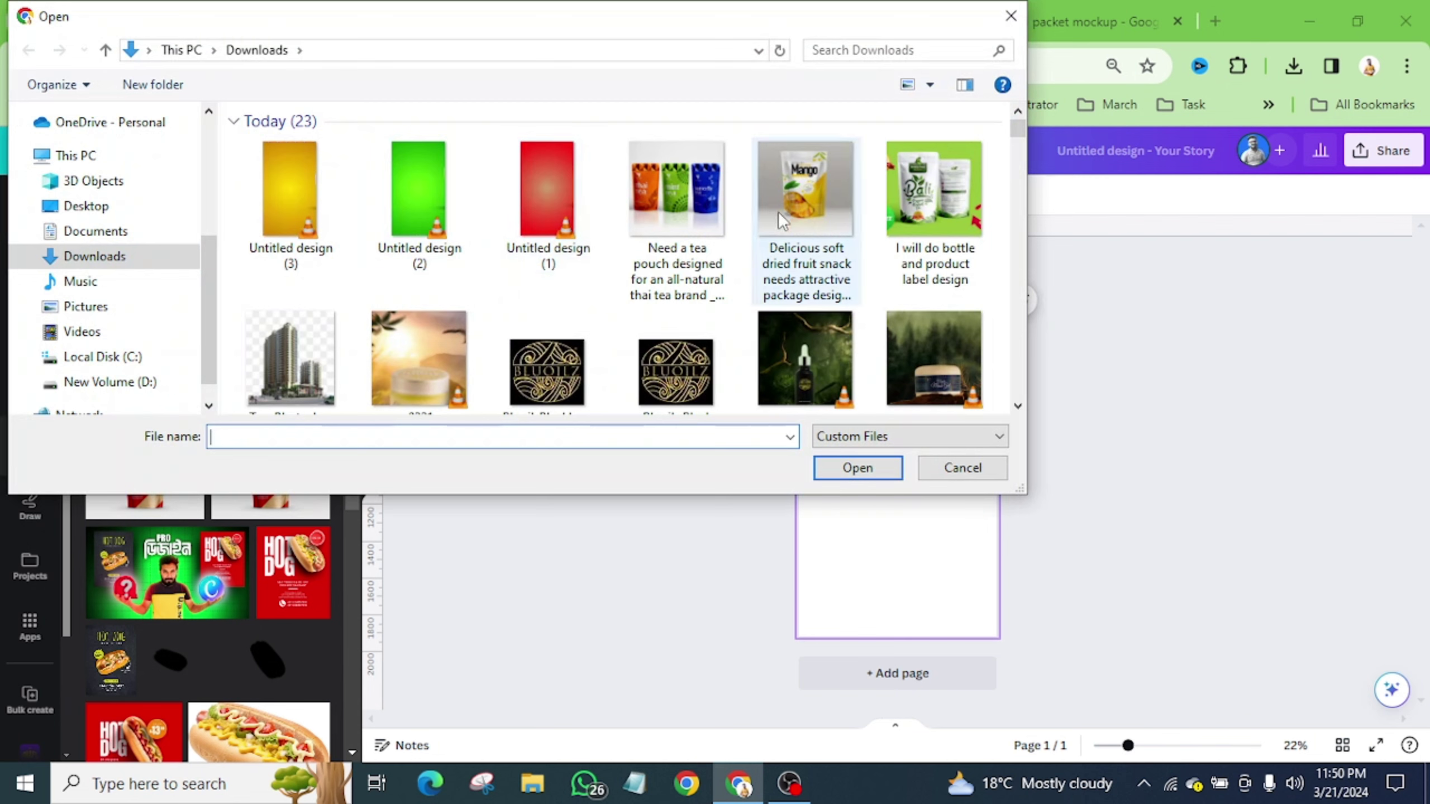
{"action": "left_click", "coordinate": [808, 205]}
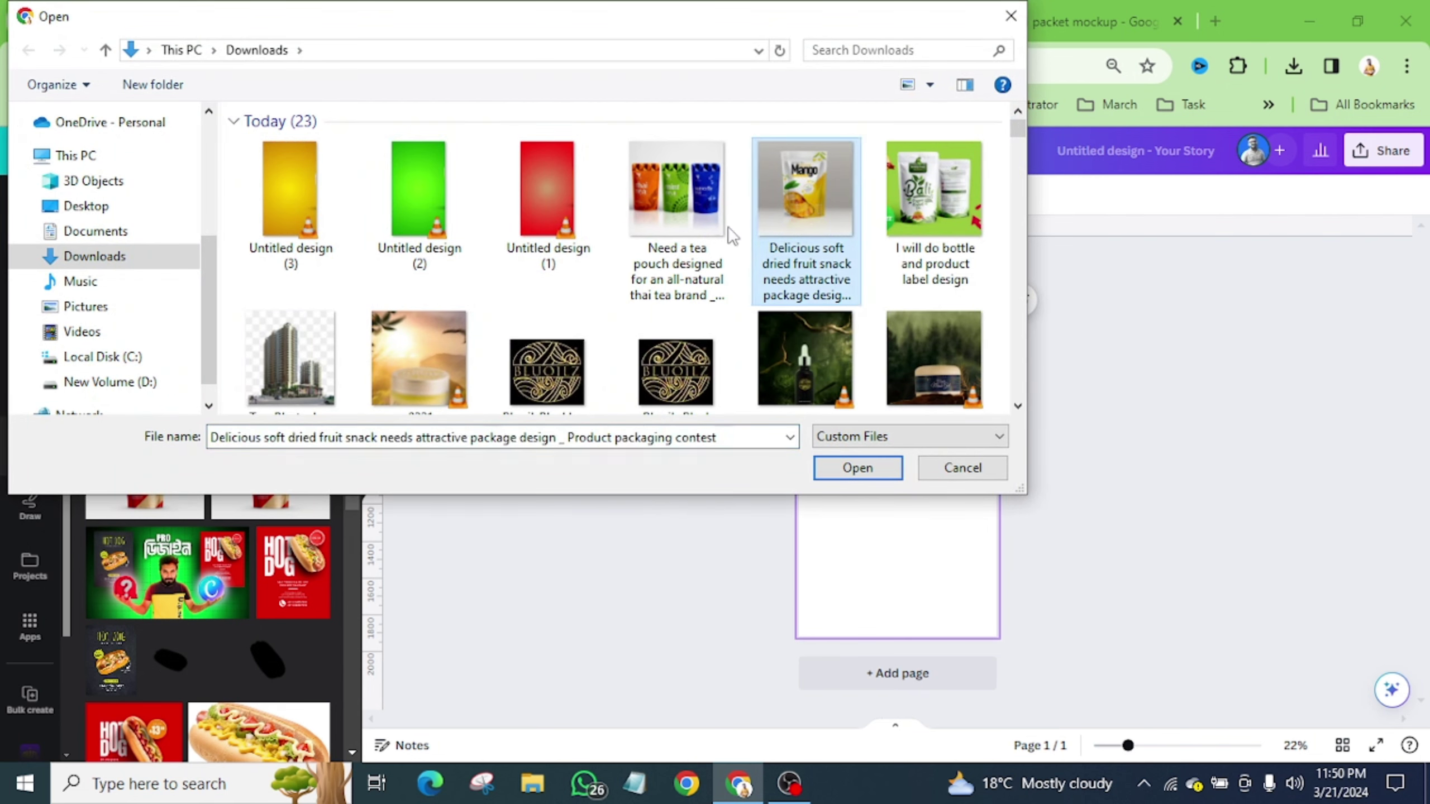
{"action": "left_click", "coordinate": [989, 474]}
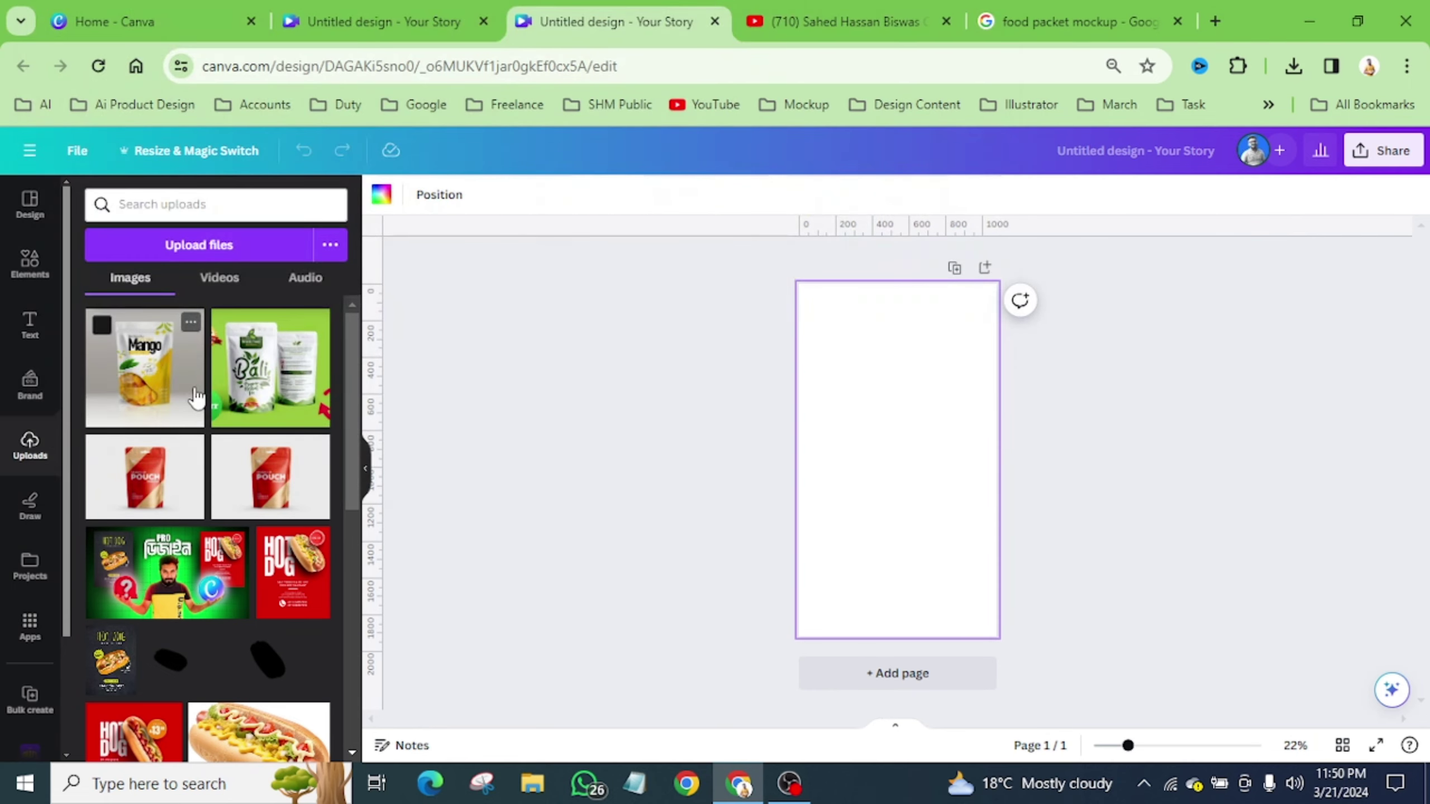
Place the uploaded Mango pouch photo on the page, enlarge it to nearly the page width, and remove its background.
{"action": "left_click", "coordinate": [149, 369]}
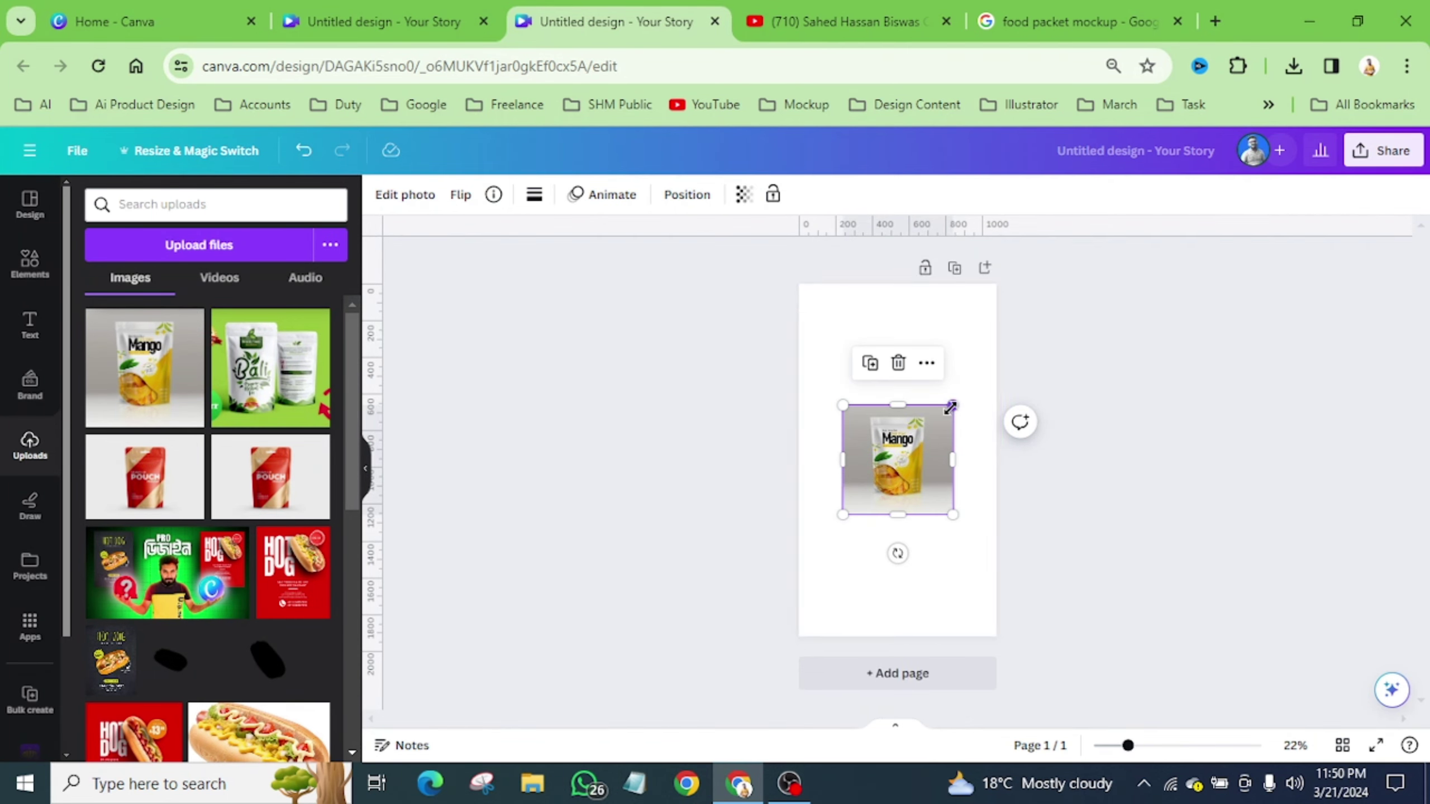
{"action": "left_click_drag", "start_coordinate": [950, 408], "coordinate": [989, 367]}
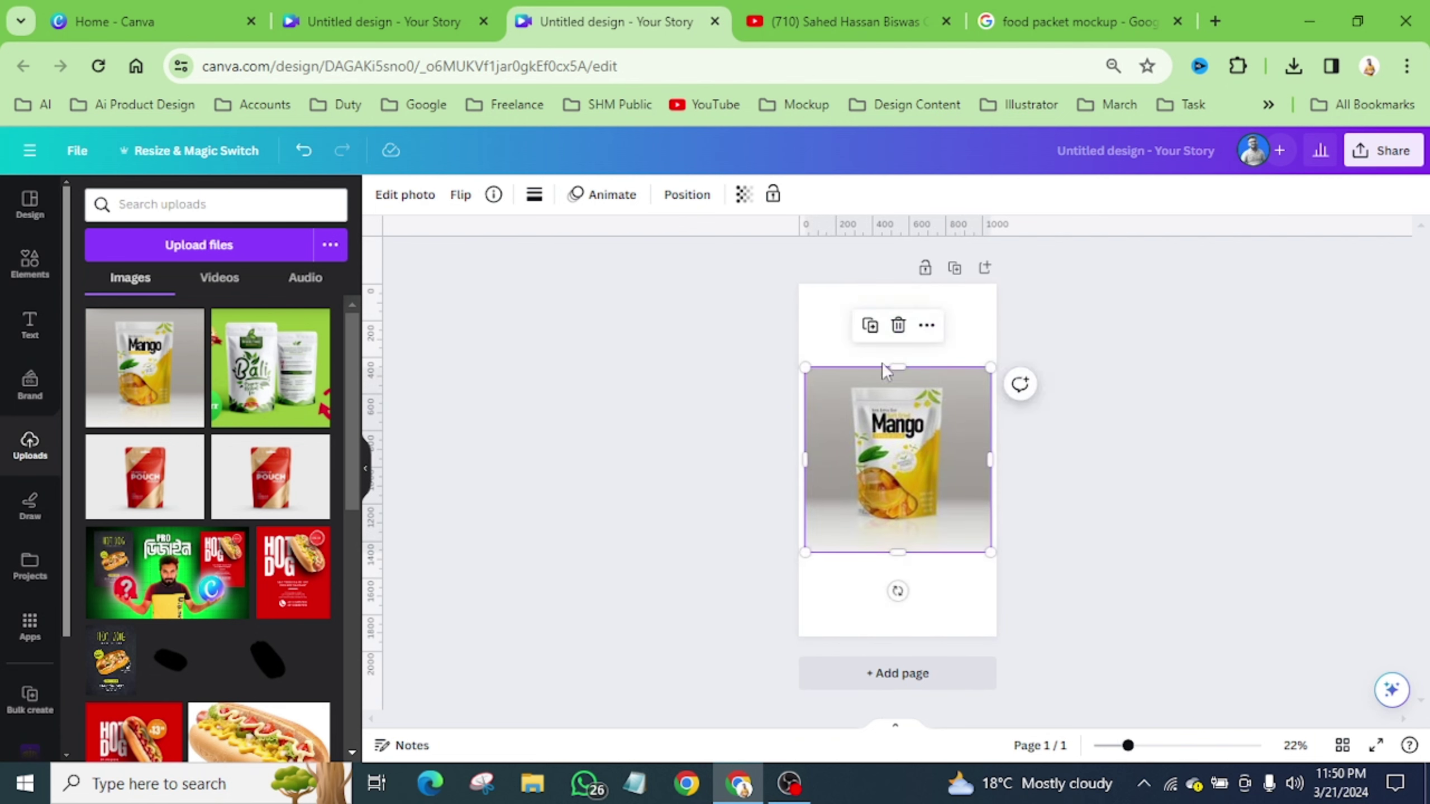
{"action": "left_click", "coordinate": [405, 195]}
{"action": "left_click", "coordinate": [119, 333]}
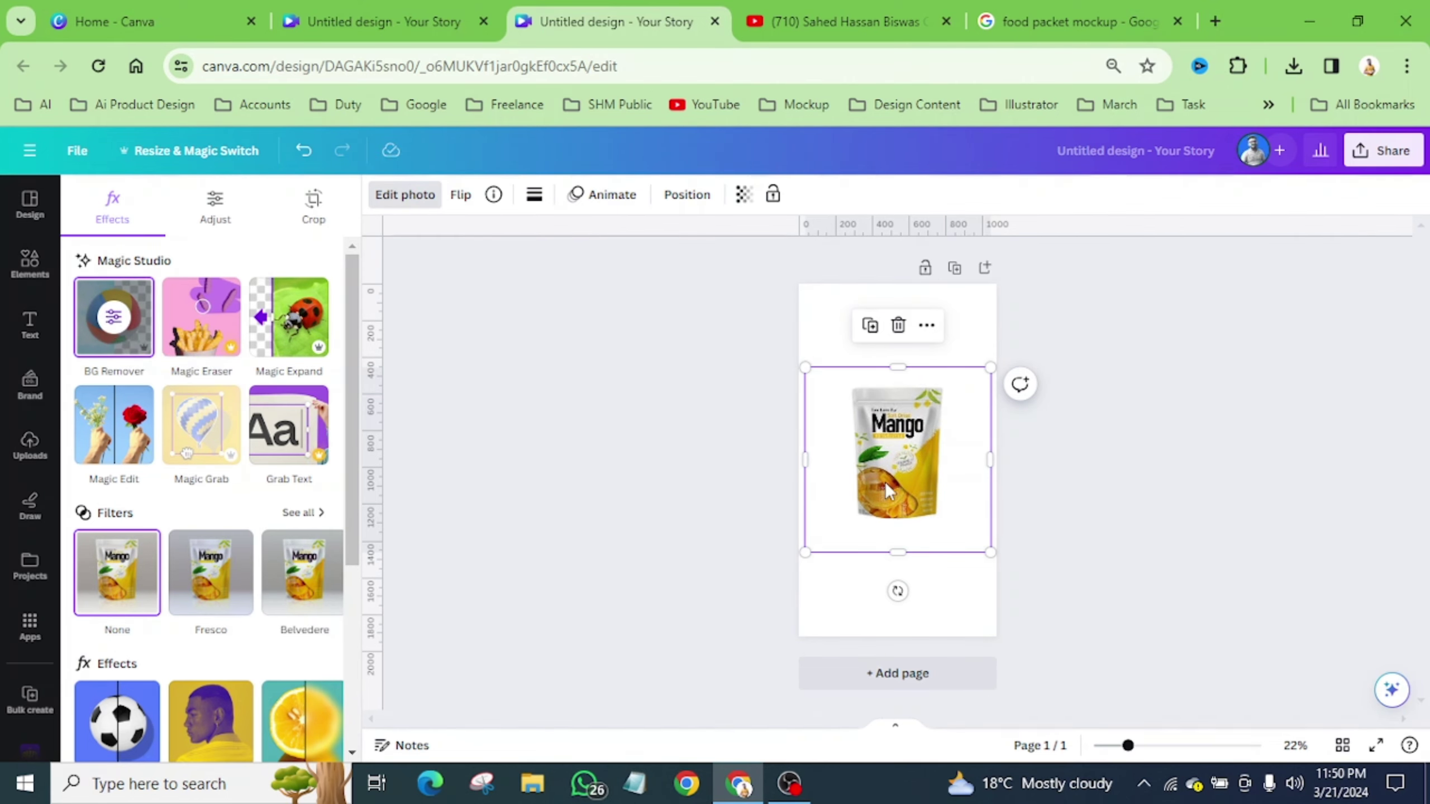
Crop all four sides of the Mango photo tightly around the pouch.
{"action": "left_click_drag", "start_coordinate": [1128, 745], "coordinate": [1149, 745]}
{"action": "left_click_drag", "start_coordinate": [1055, 460], "coordinate": [978, 519]}
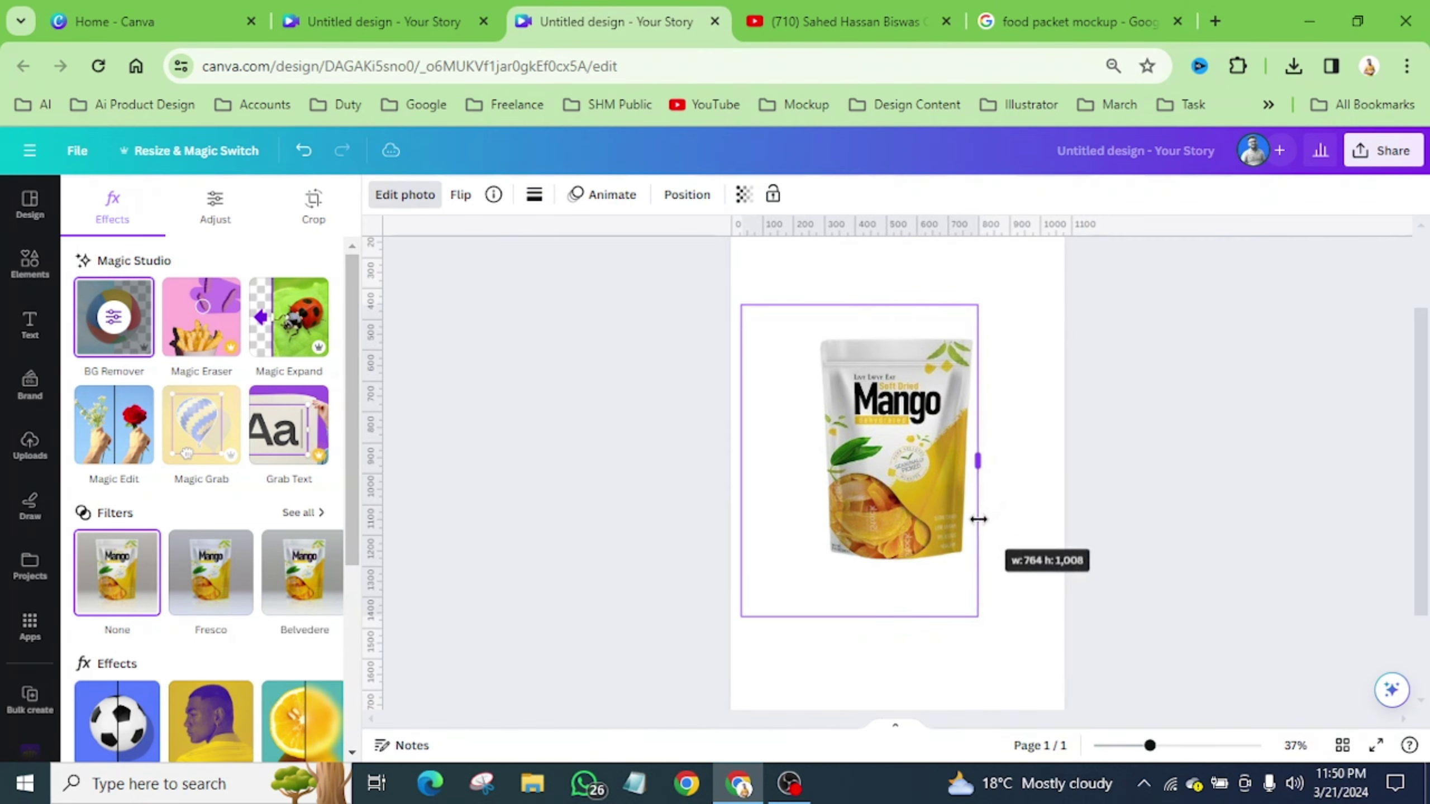
{"action": "left_click_drag", "start_coordinate": [743, 462], "coordinate": [817, 391]}
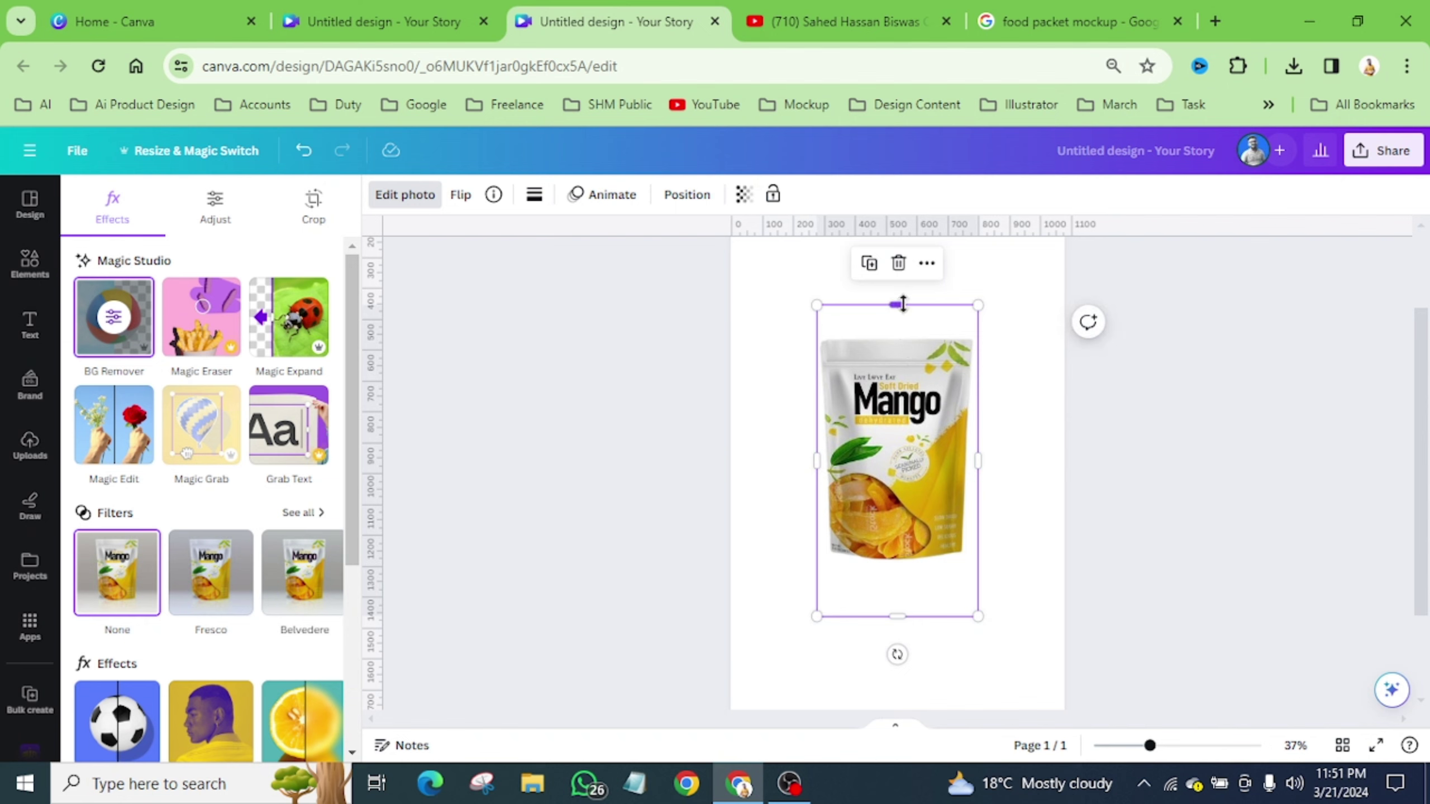
{"action": "left_click_drag", "start_coordinate": [903, 305], "coordinate": [885, 330]}
{"action": "left_click_drag", "start_coordinate": [897, 615], "coordinate": [929, 564]}
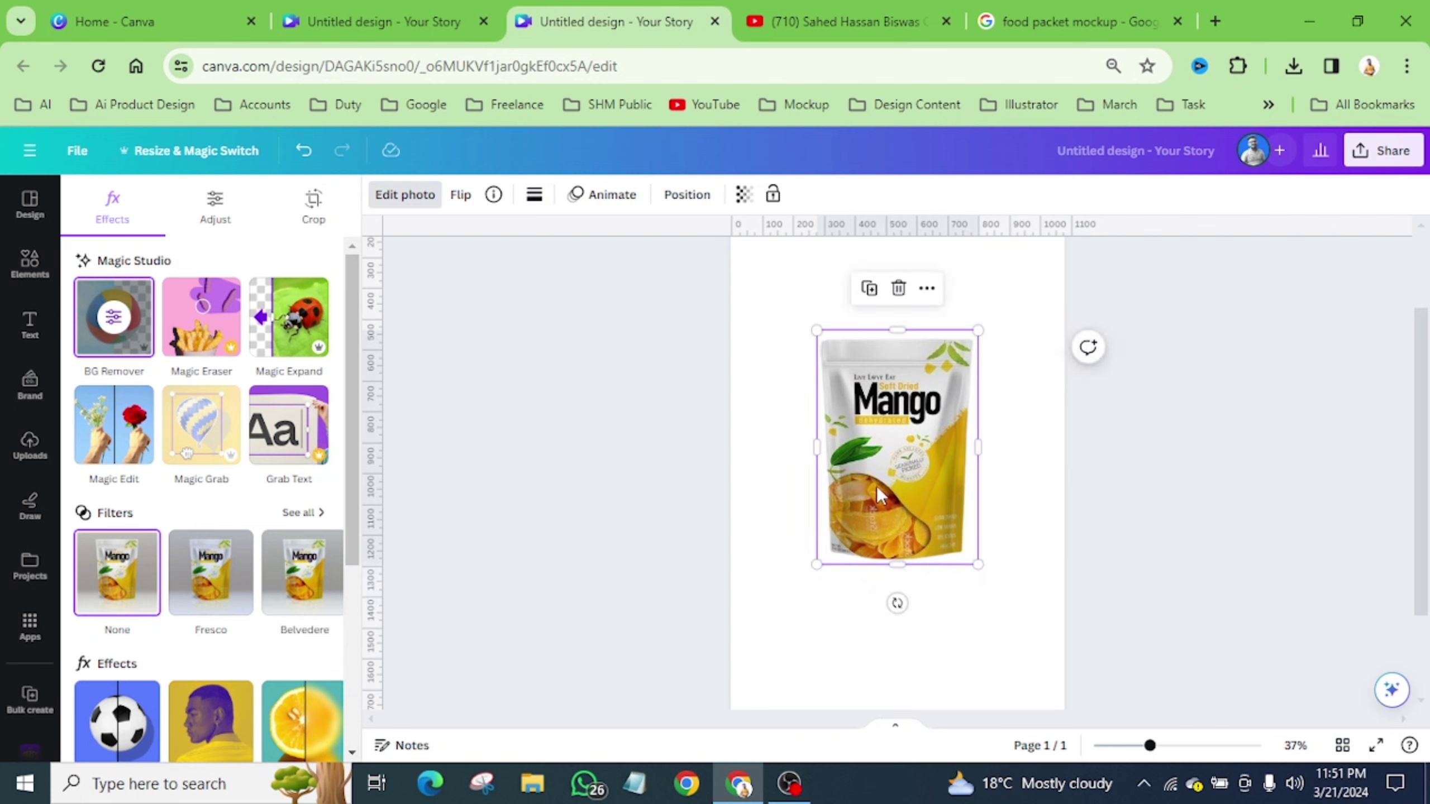
{"action": "left_click", "coordinate": [1019, 462]}
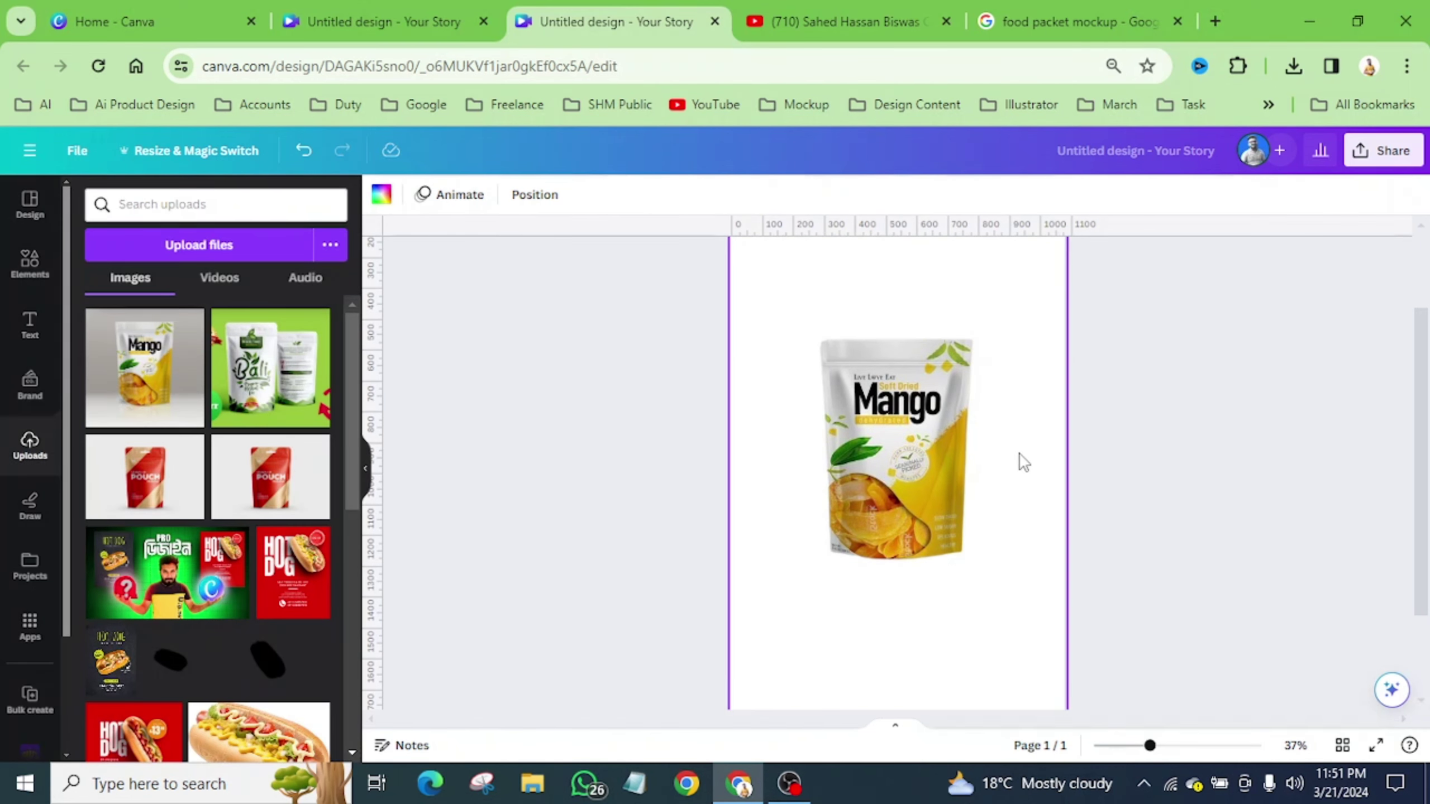
{"action": "left_click", "coordinate": [855, 413]}
{"action": "left_click", "coordinate": [1011, 409]}
Search the elements for "shadow" graphics and add a thin, soft horizontal shadow to the page.
{"action": "left_click", "coordinate": [29, 264]}
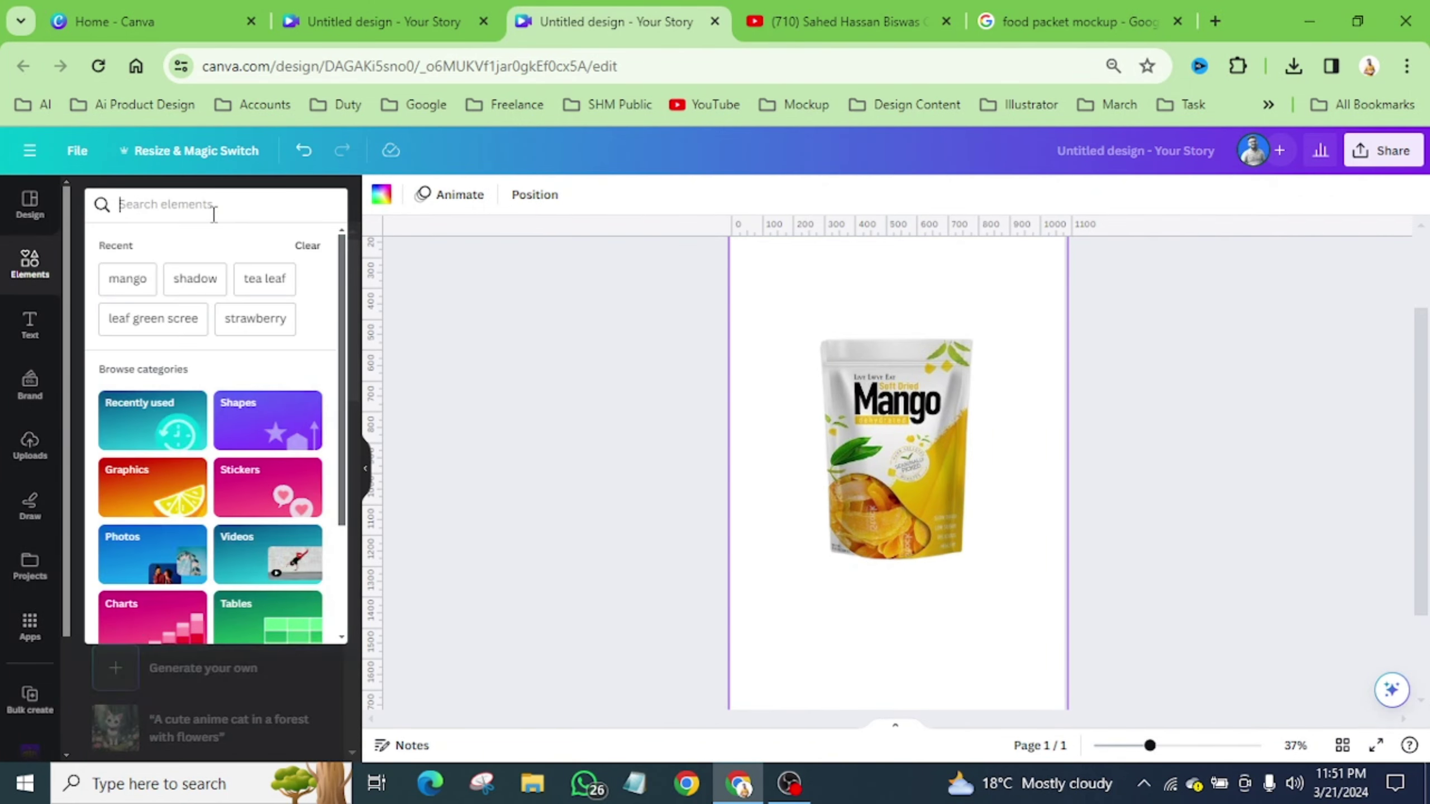
{"action": "type", "text": "shadow"}
{"action": "key", "text": "Return"}
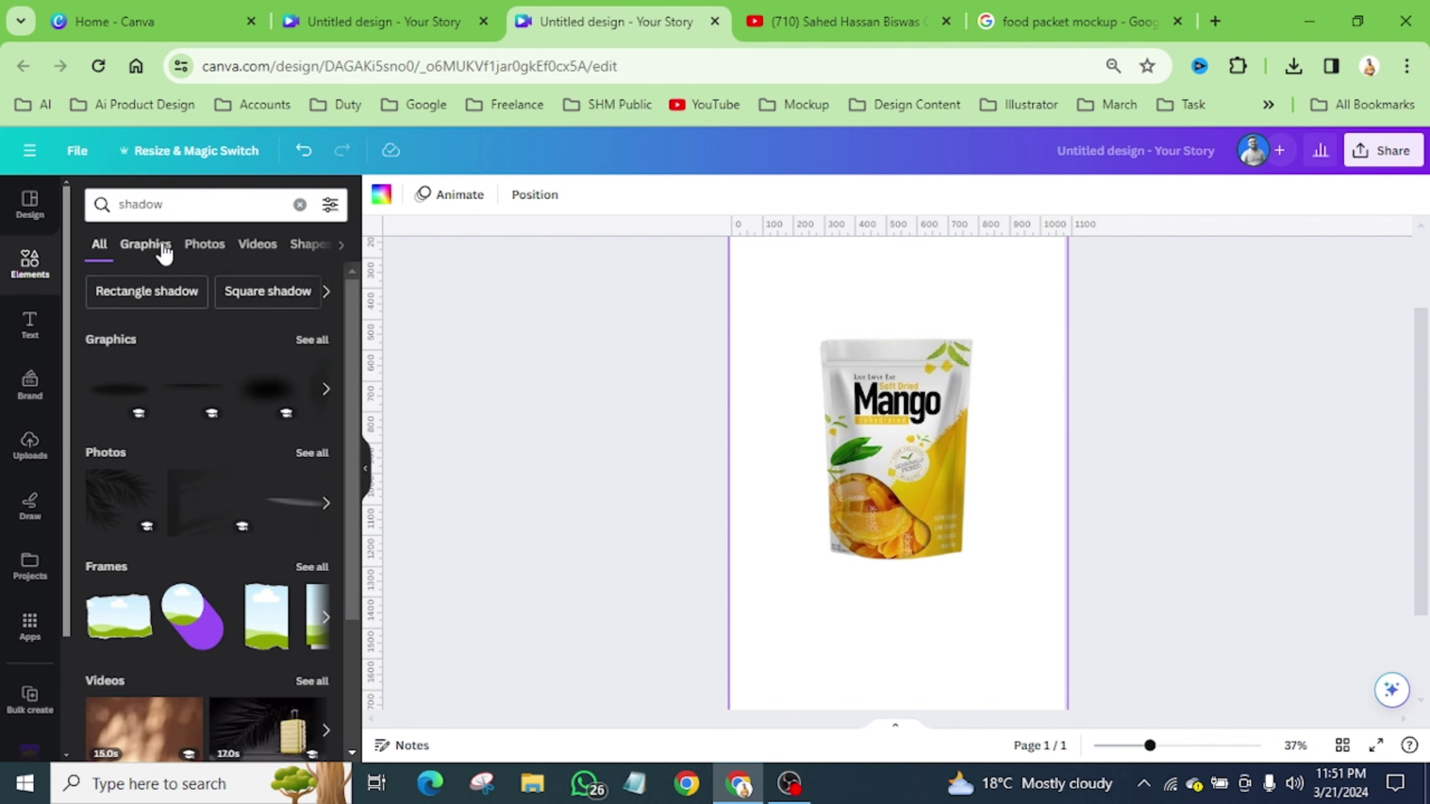
{"action": "left_click", "coordinate": [145, 248]}
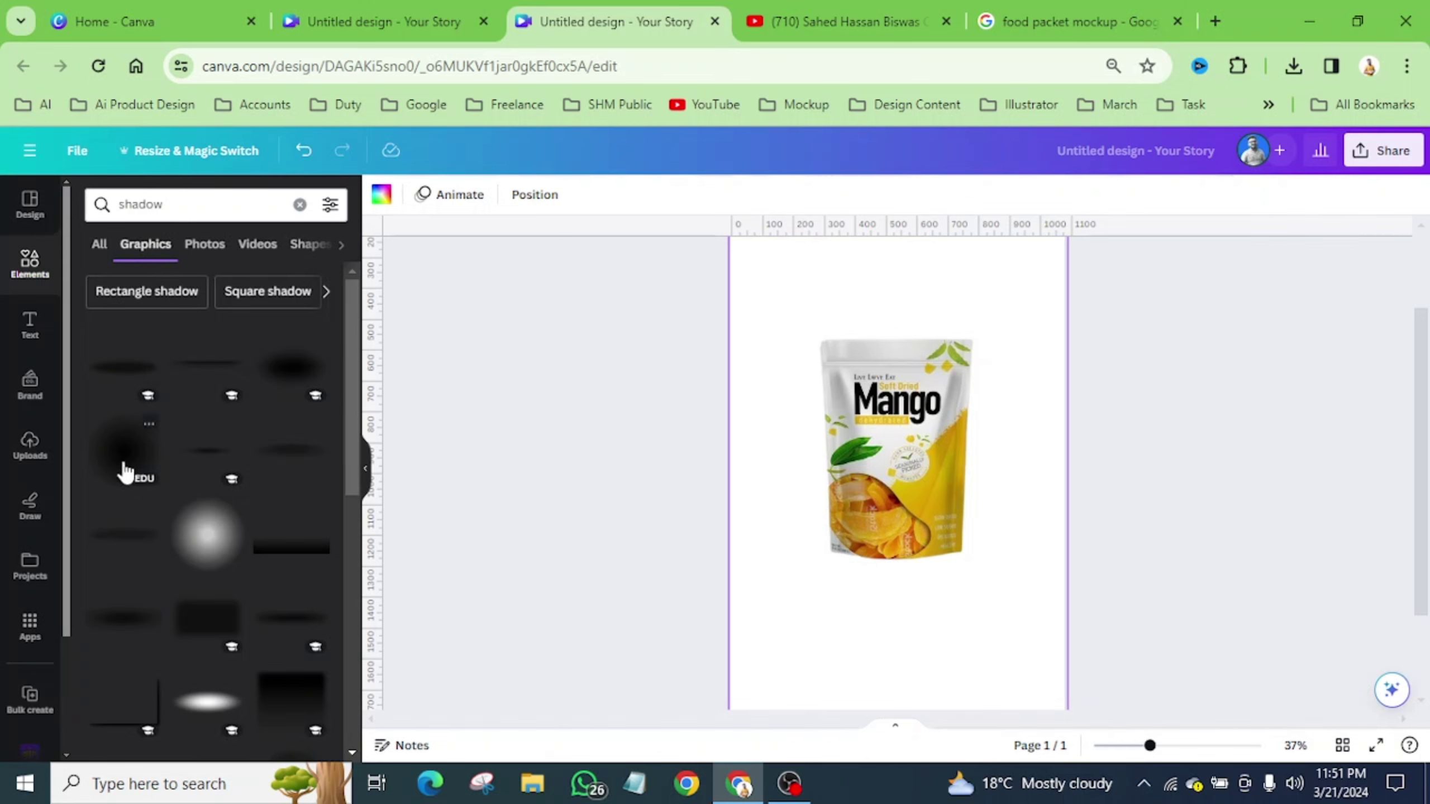
{"action": "left_click", "coordinate": [207, 460]}
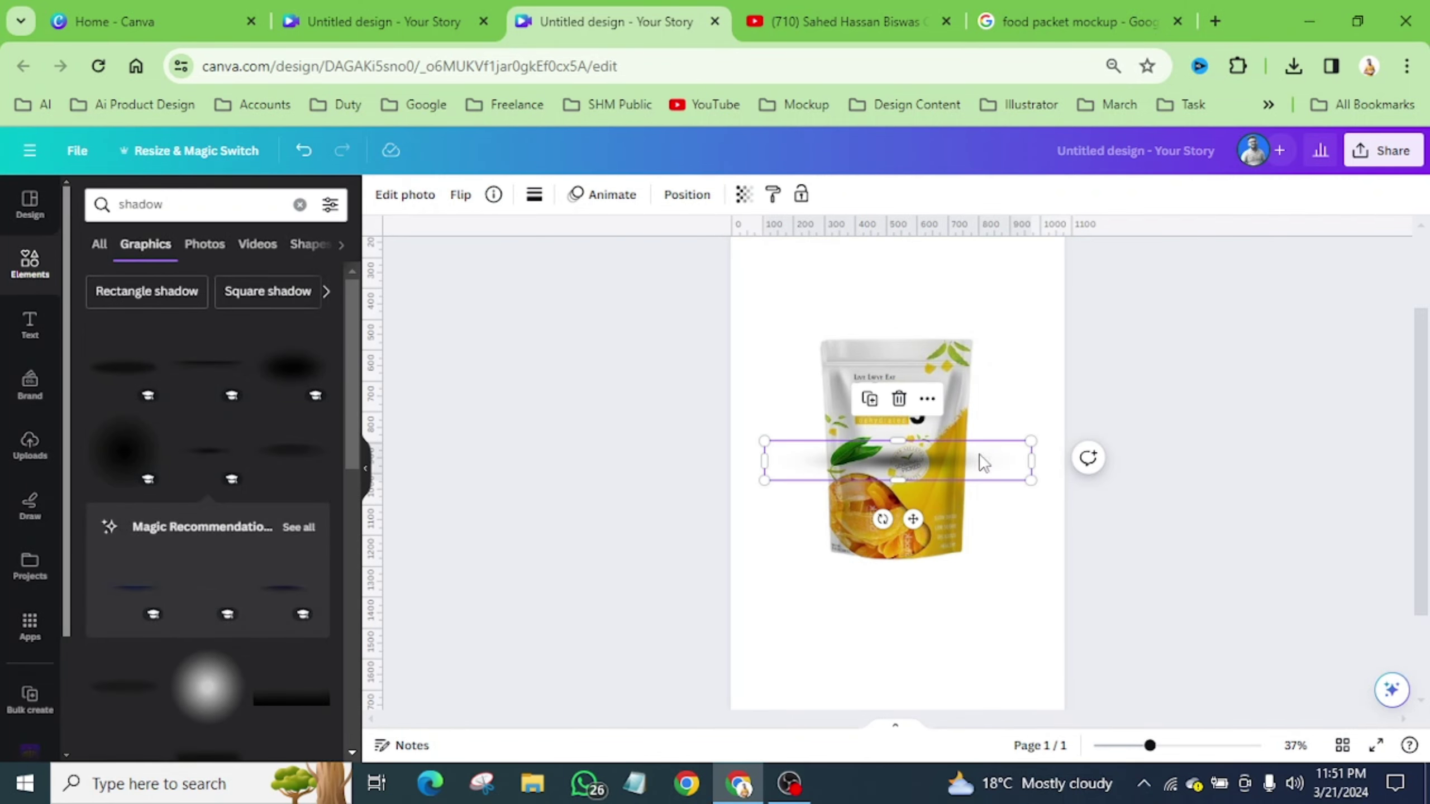
Move the shadow to the pouch's base, enlarge it to about 1234.5 × 183.6 px and send it behind the pouch.
{"action": "left_click_drag", "start_coordinate": [979, 459], "coordinate": [980, 549]}
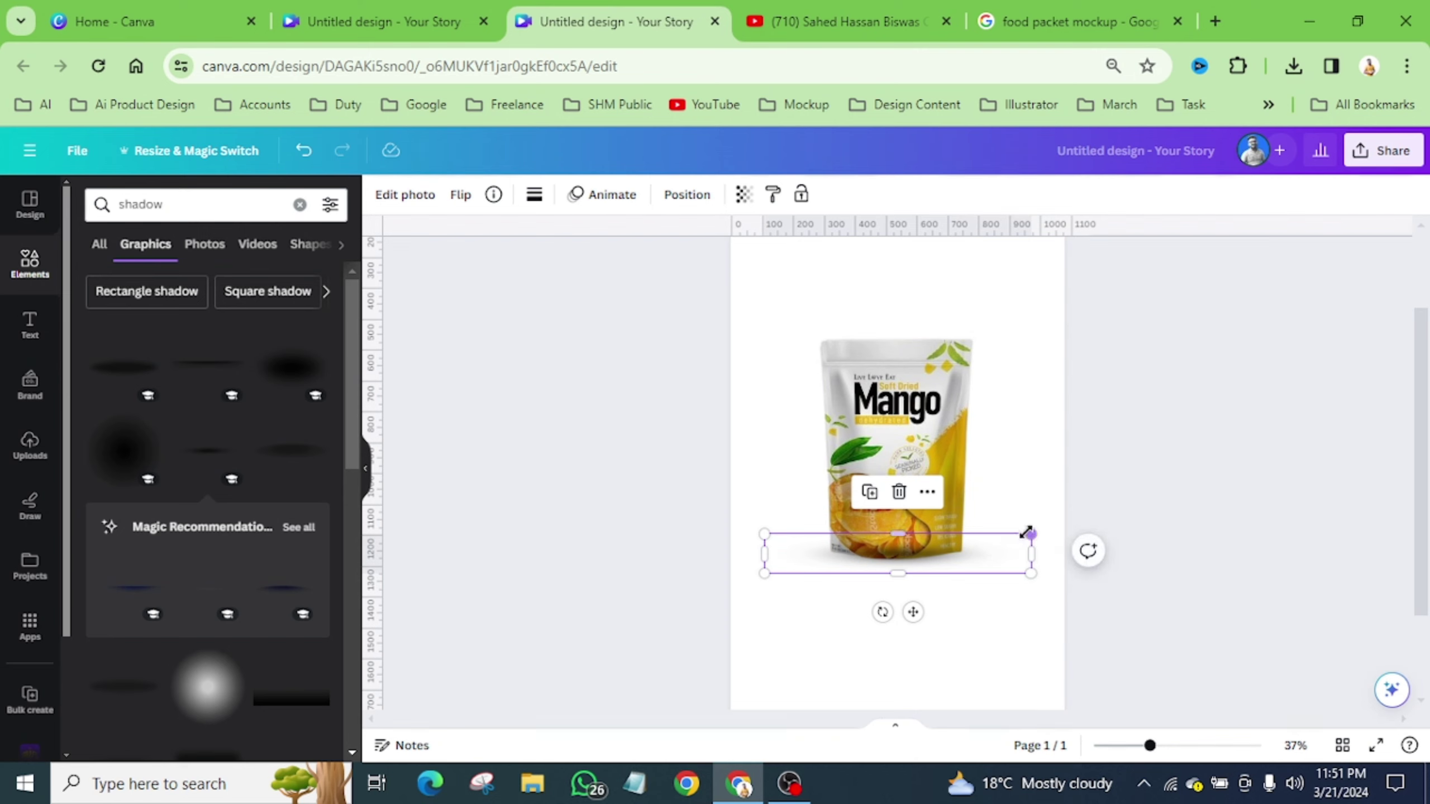
{"action": "left_click_drag", "start_coordinate": [1031, 533], "coordinate": [1084, 515]}
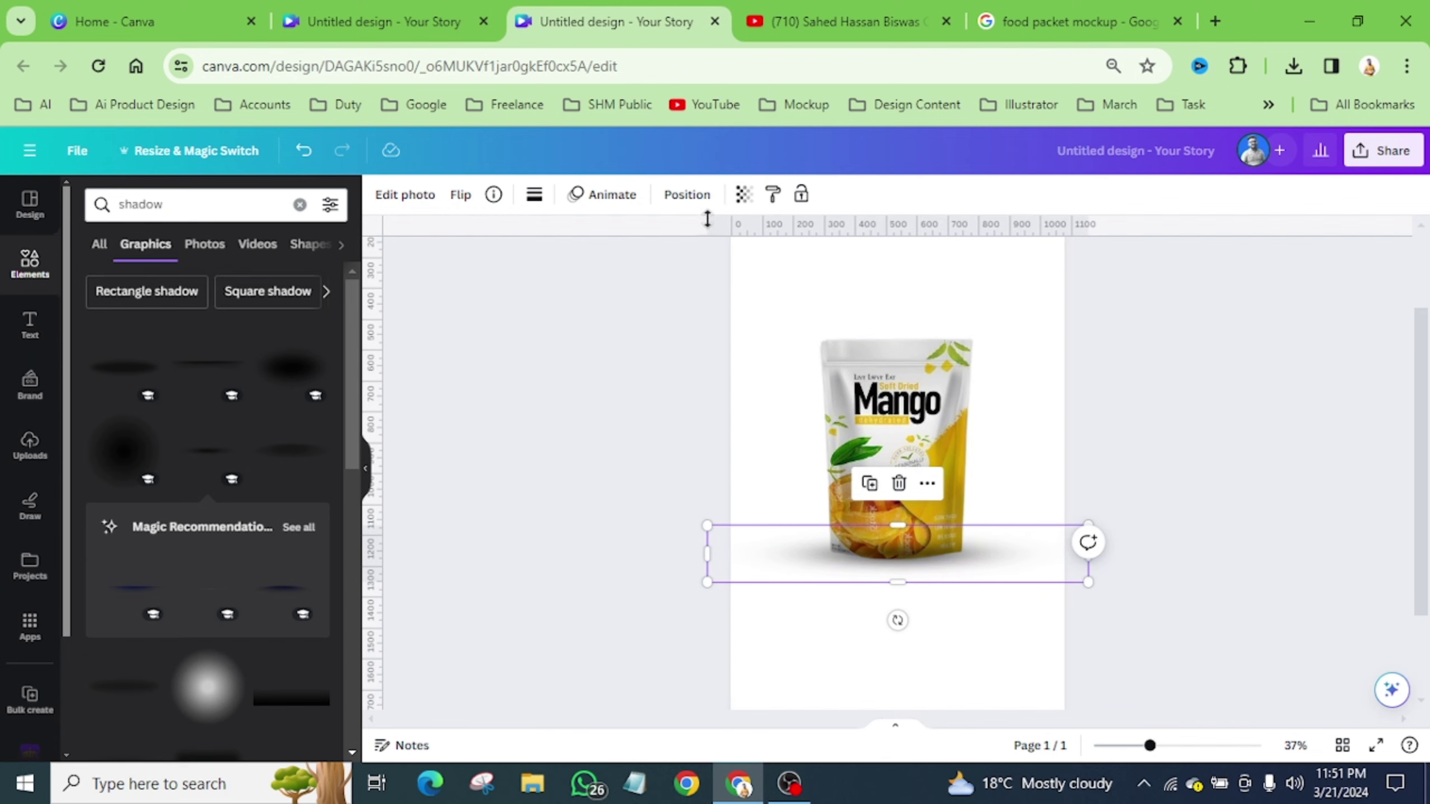
{"action": "left_click", "coordinate": [694, 194]}
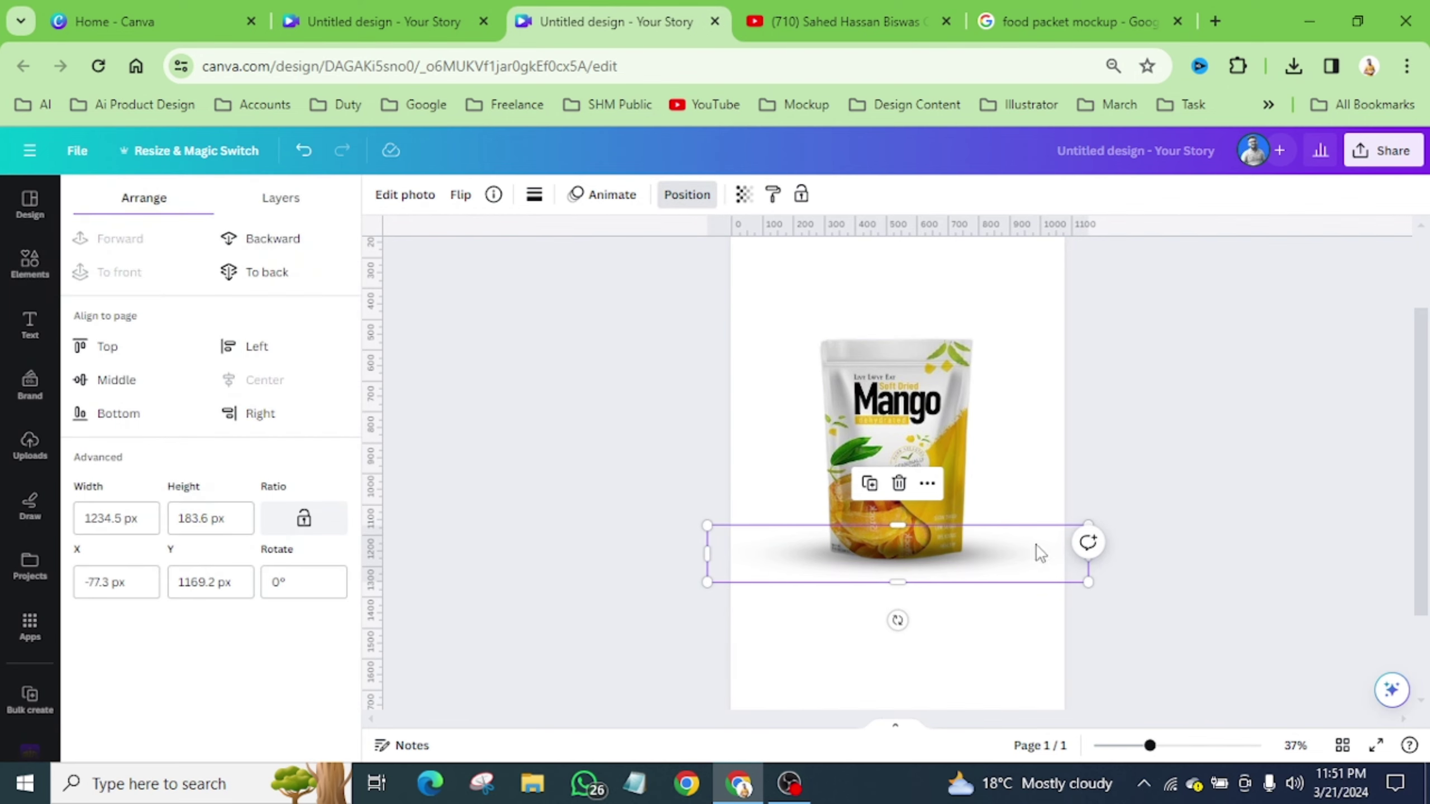
{"action": "left_click", "coordinate": [275, 237]}
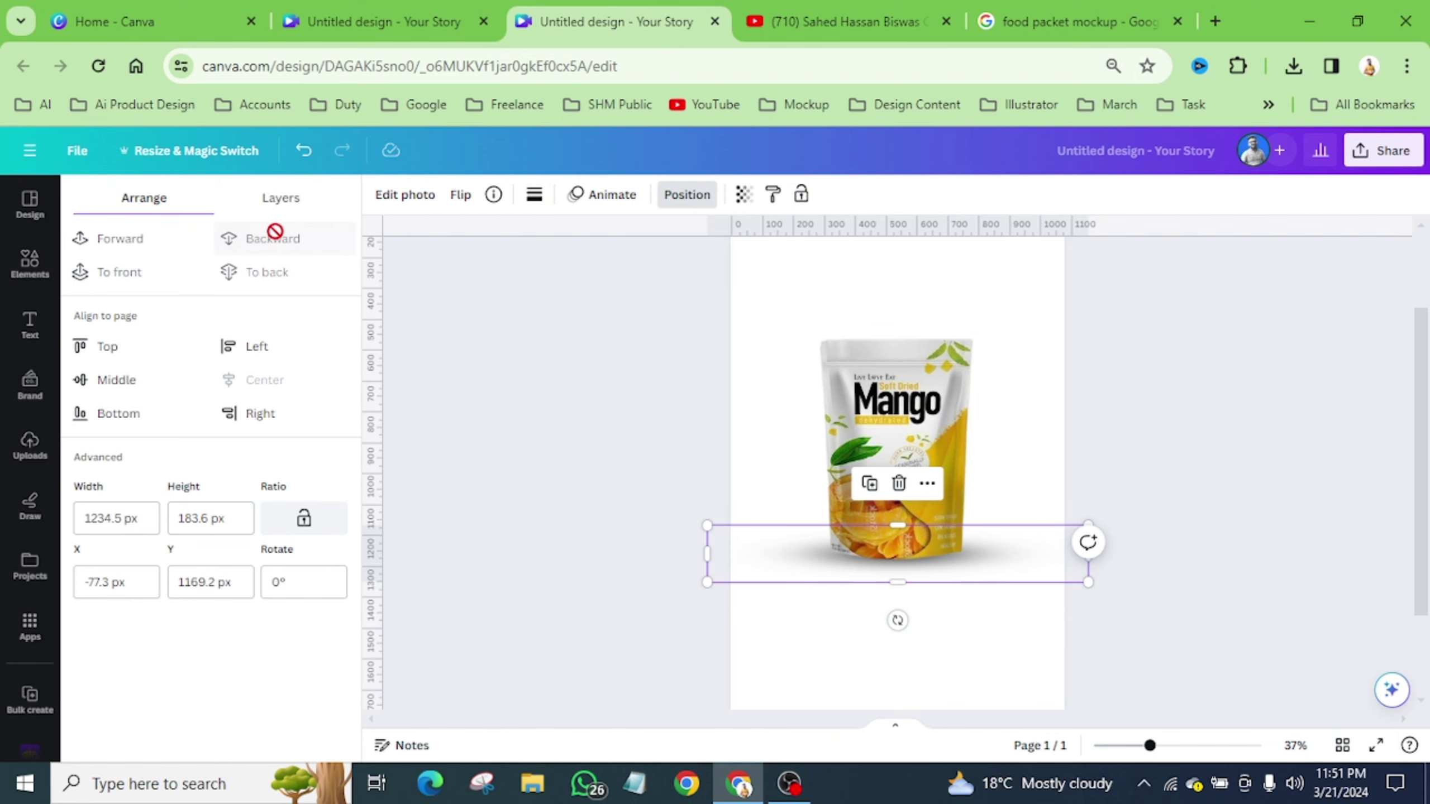
Fine-tune the shadow's position at the pouch's bottom edge to about X -61.3 px, Y 1135 px, keeping it layered behind the pouch.
{"action": "scroll", "coordinate": [947, 556], "scroll_direction": "up", "scroll_amount": 5}
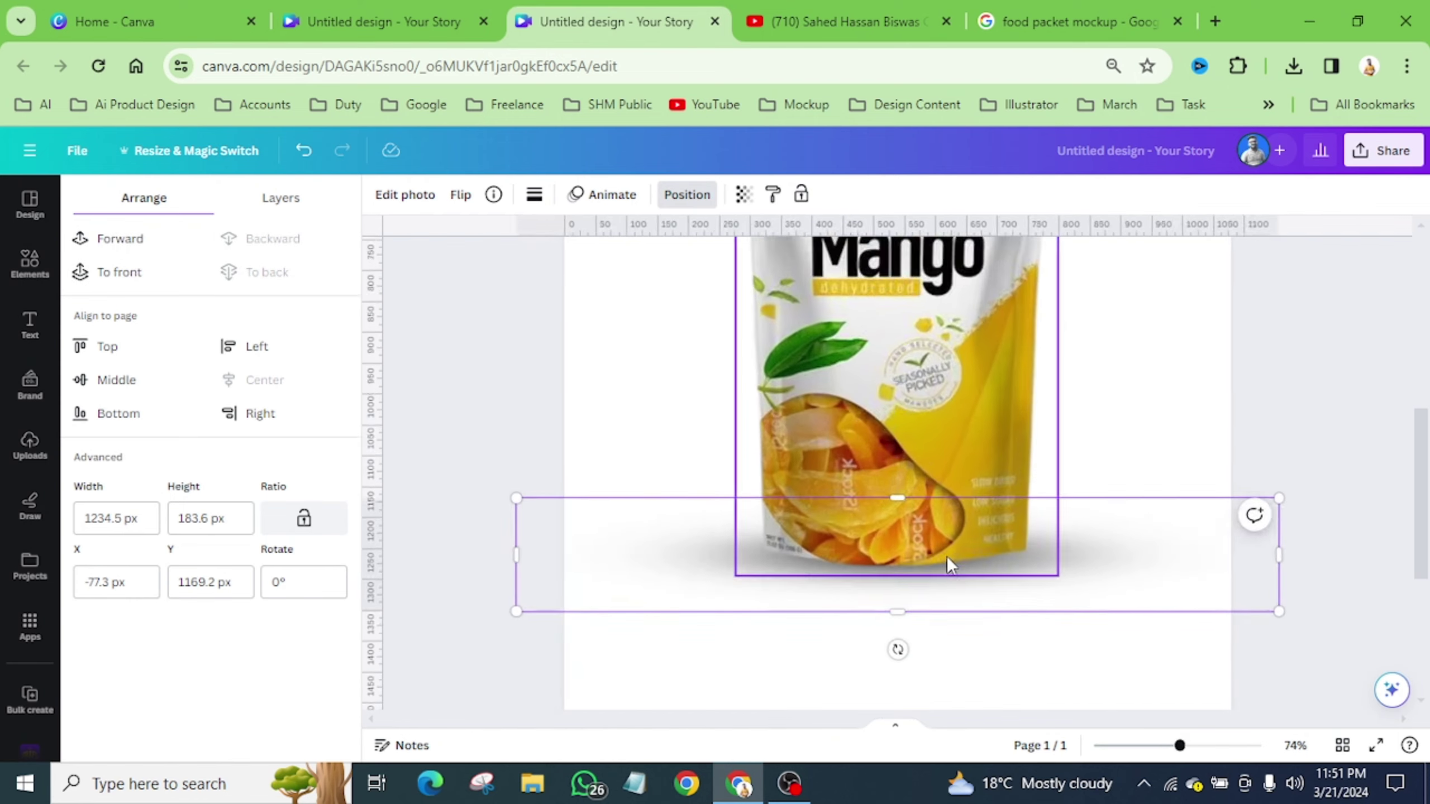
{"action": "left_click_drag", "start_coordinate": [1136, 597], "coordinate": [1148, 606]}
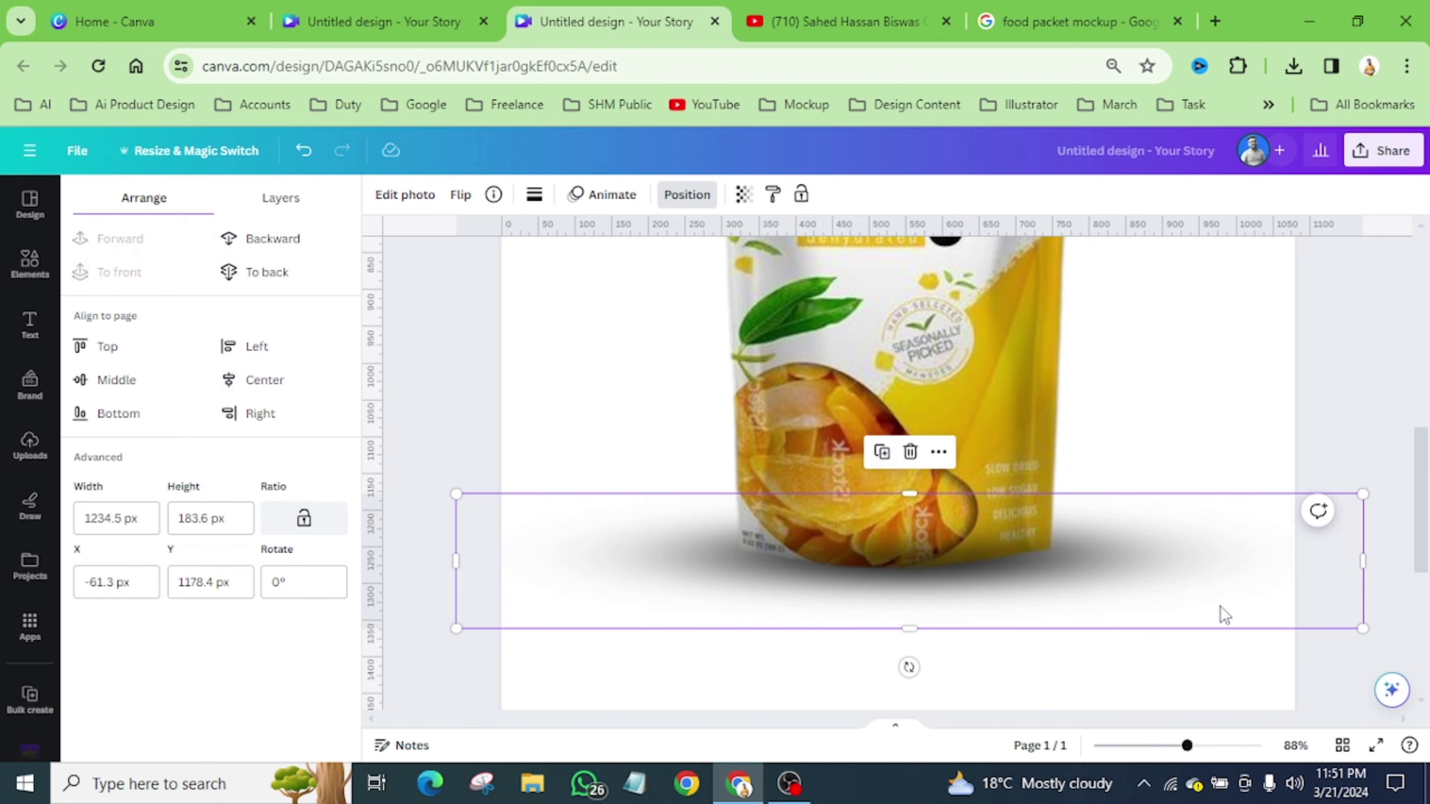
{"action": "left_click", "coordinate": [274, 239]}
{"action": "left_click_drag", "start_coordinate": [1182, 582], "coordinate": [1182, 552]}
{"action": "scroll", "coordinate": [786, 498], "scroll_direction": "down", "scroll_amount": 8}
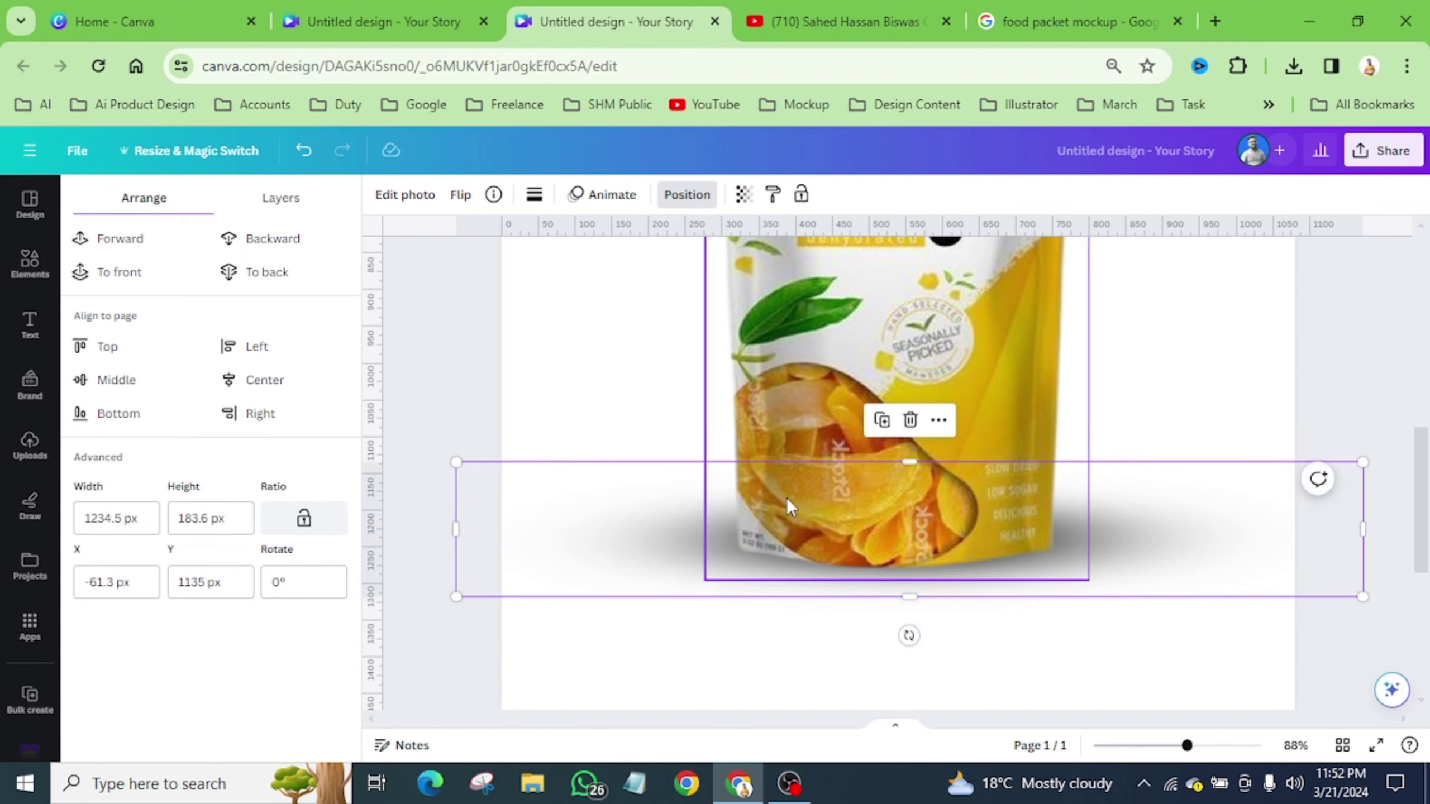
{"action": "key", "text": "Escape"}
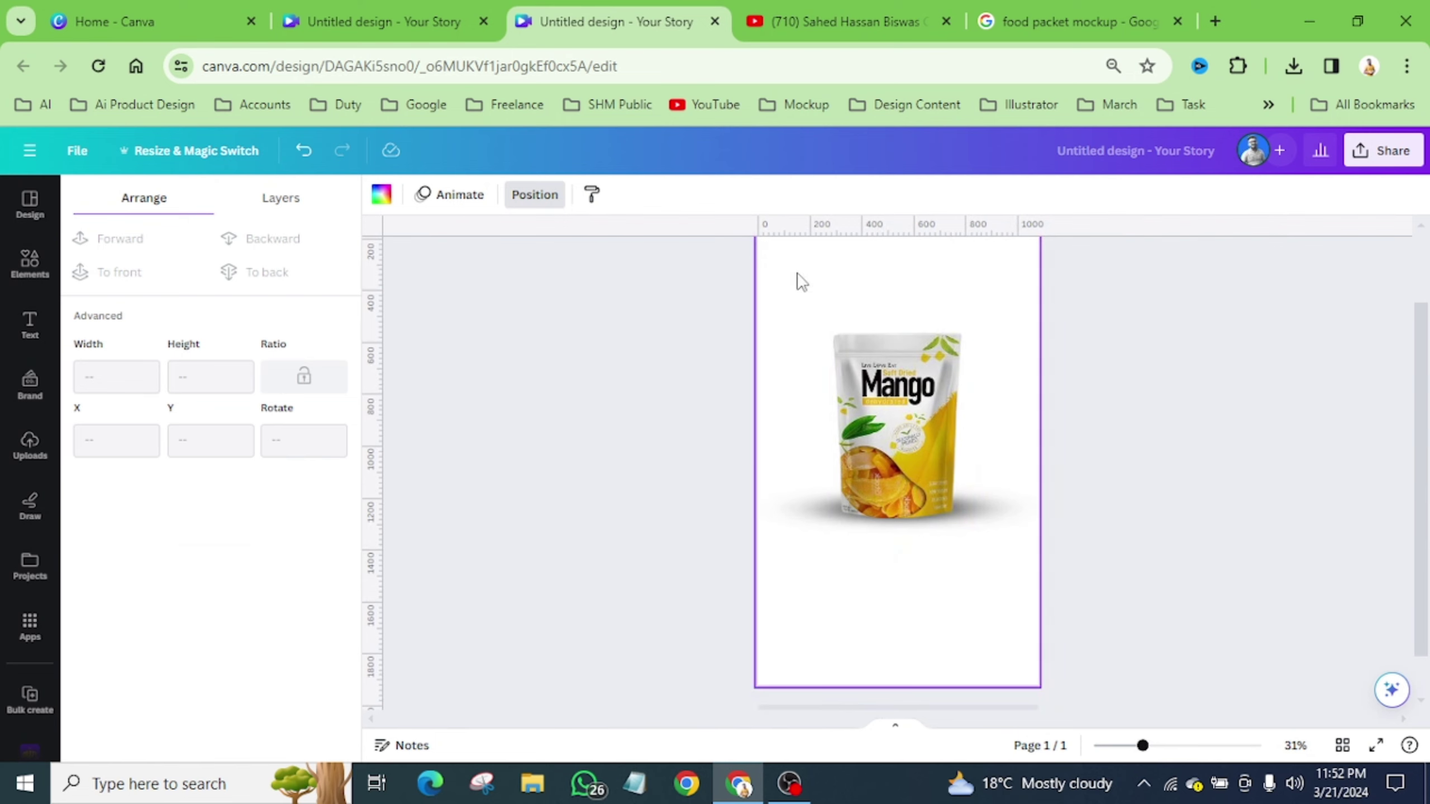
Fill the page background with a radial gradient from bright yellow in the centre to darker golden yellow at the edges.
{"action": "scroll", "coordinate": [802, 282], "scroll_direction": "up", "scroll_amount": 1}
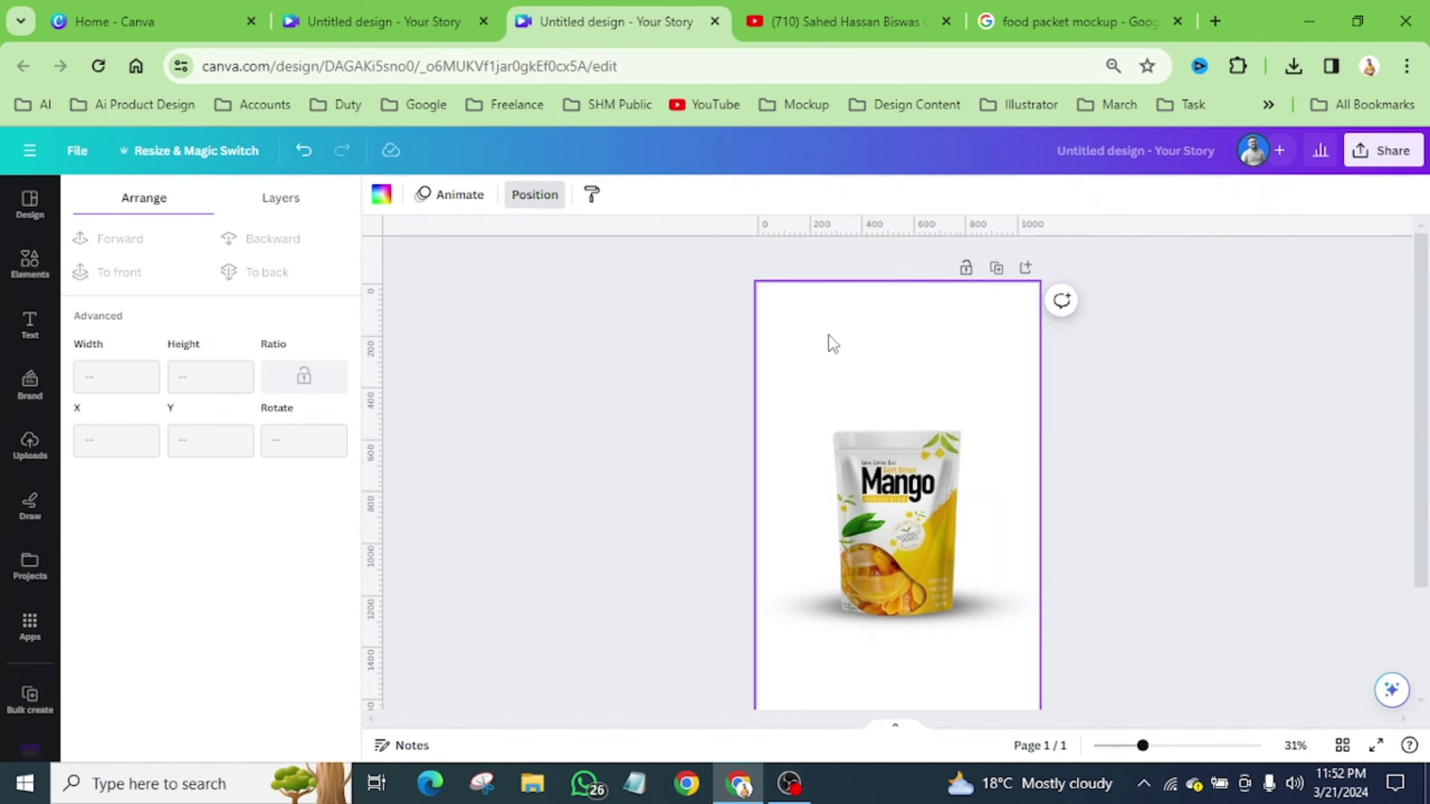
{"action": "left_click", "coordinate": [383, 196]}
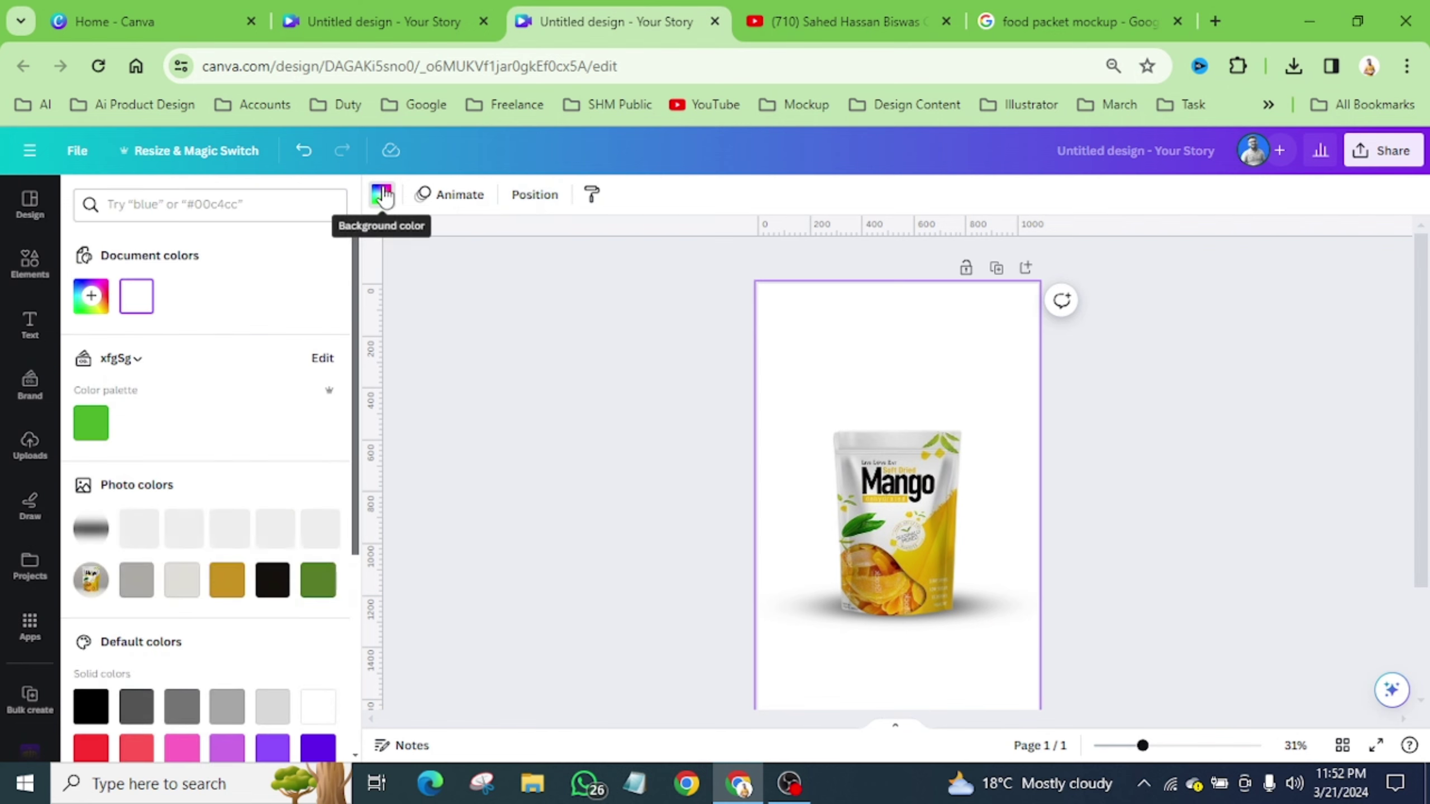
{"action": "left_click", "coordinate": [91, 296]}
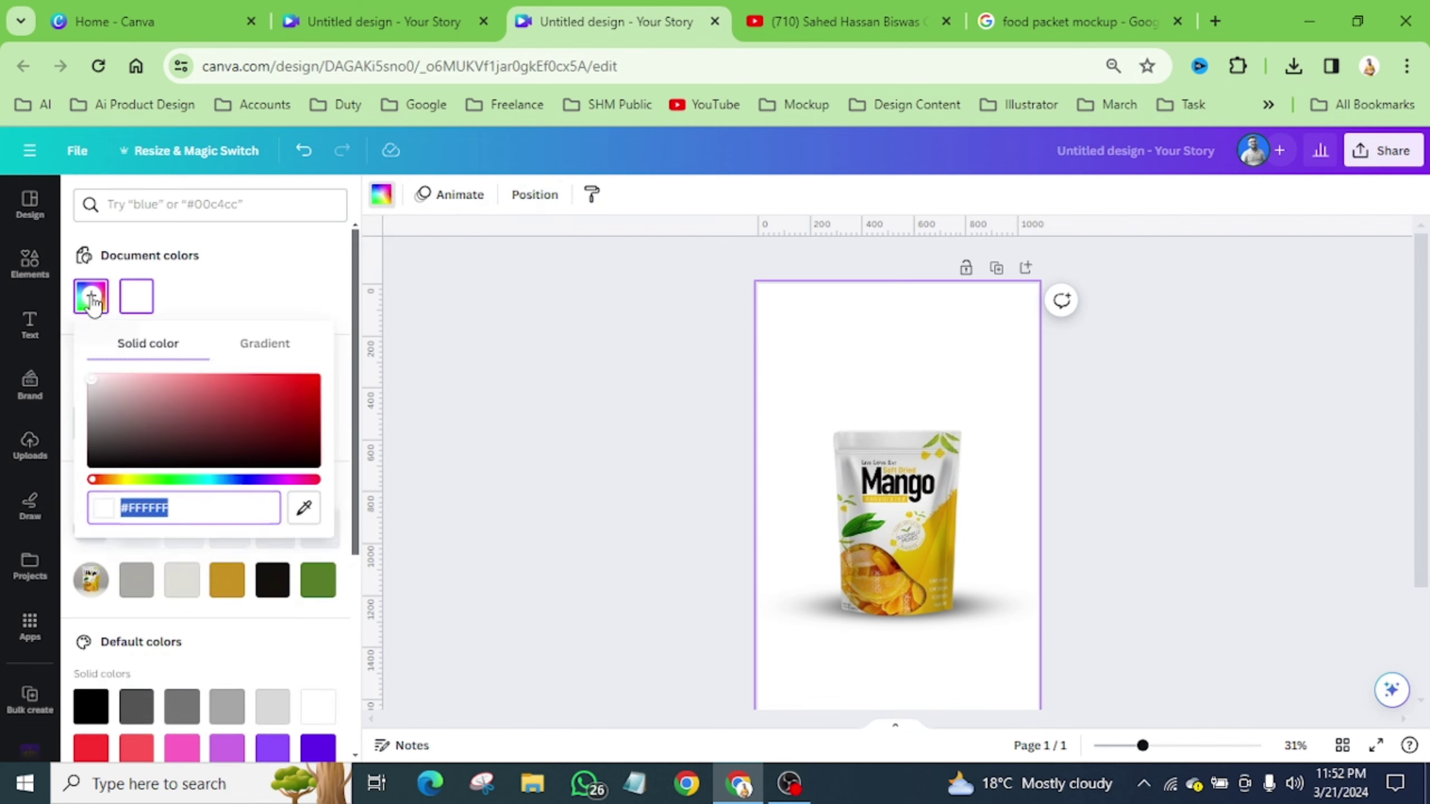
{"action": "left_click", "coordinate": [265, 343]}
{"action": "left_click", "coordinate": [252, 490]}
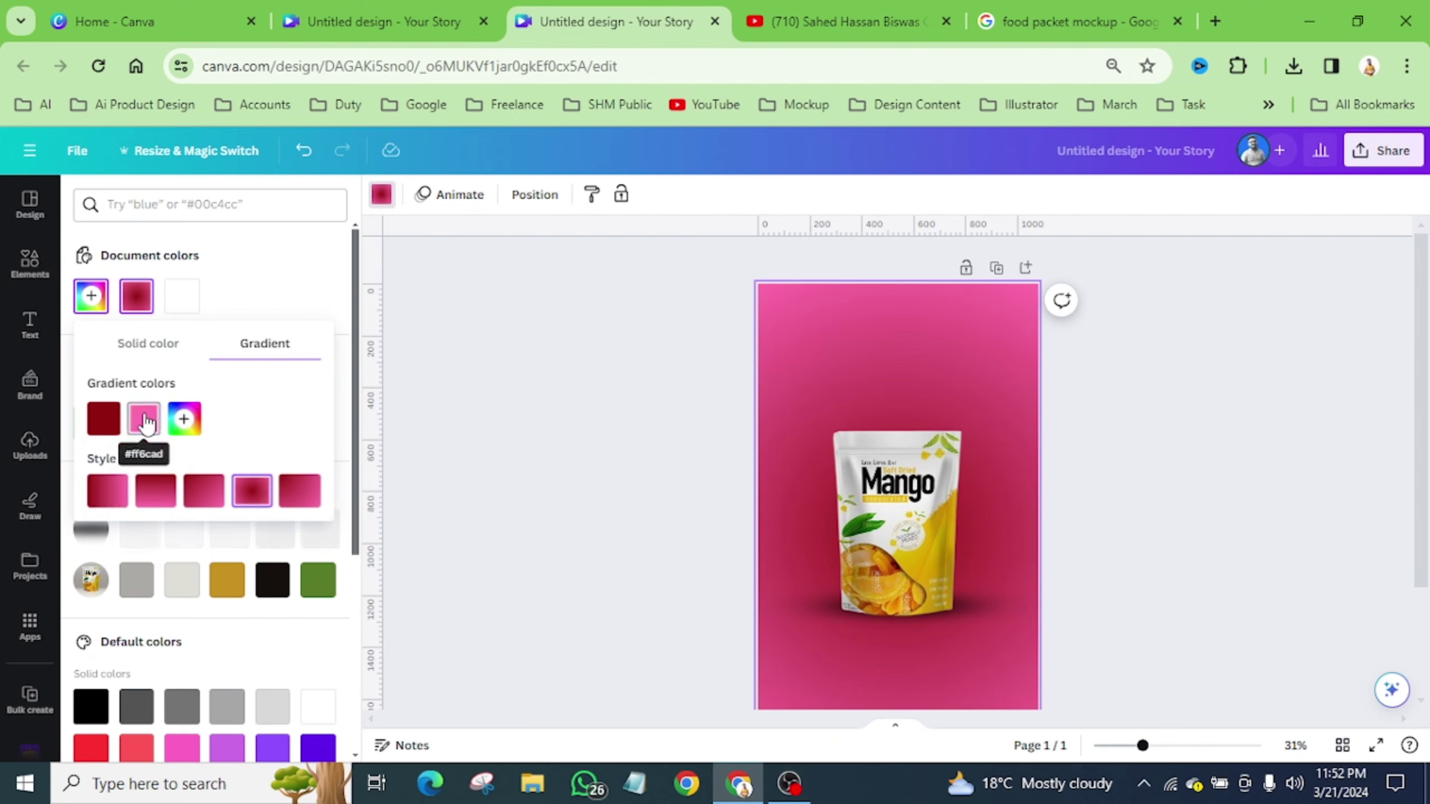
{"action": "left_click", "coordinate": [101, 422]}
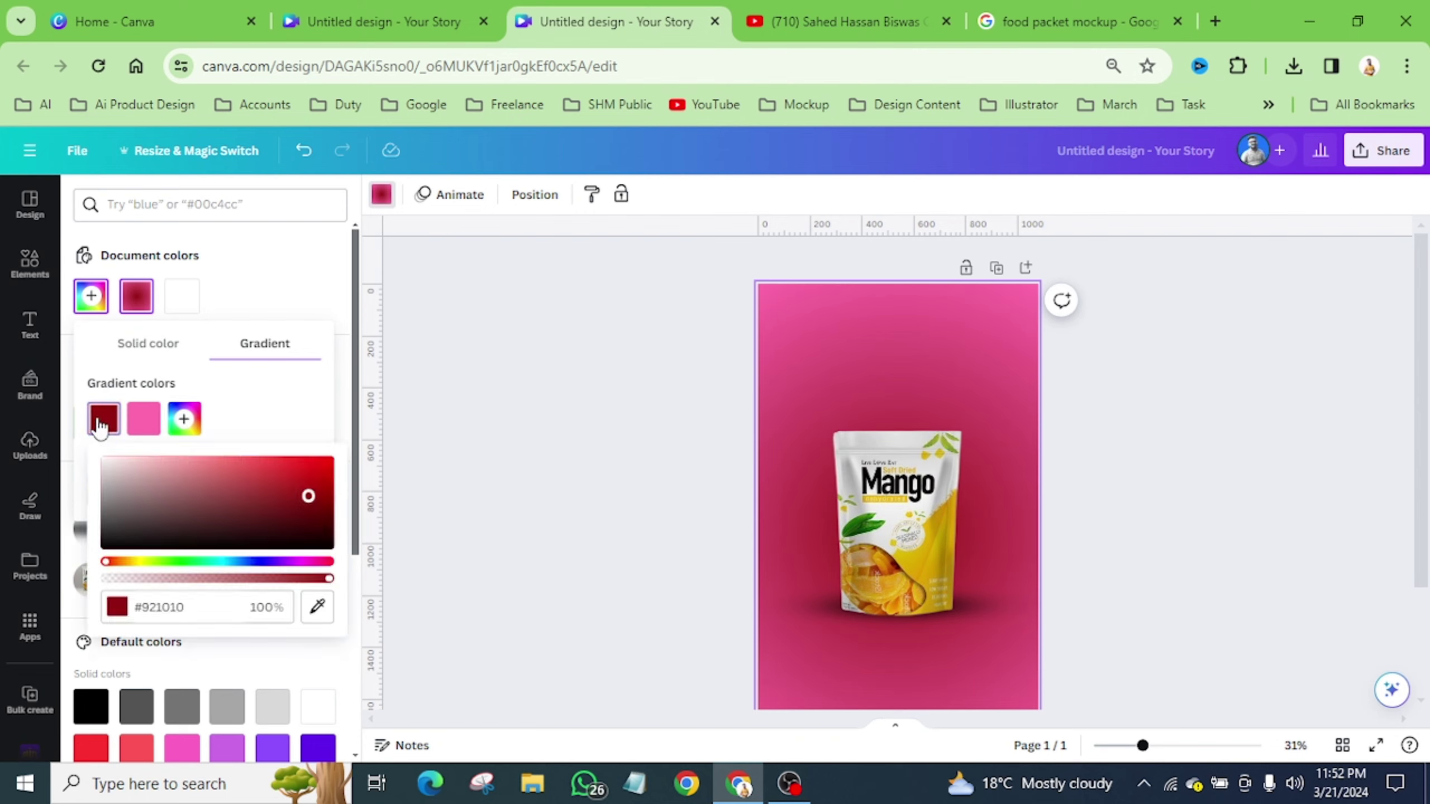
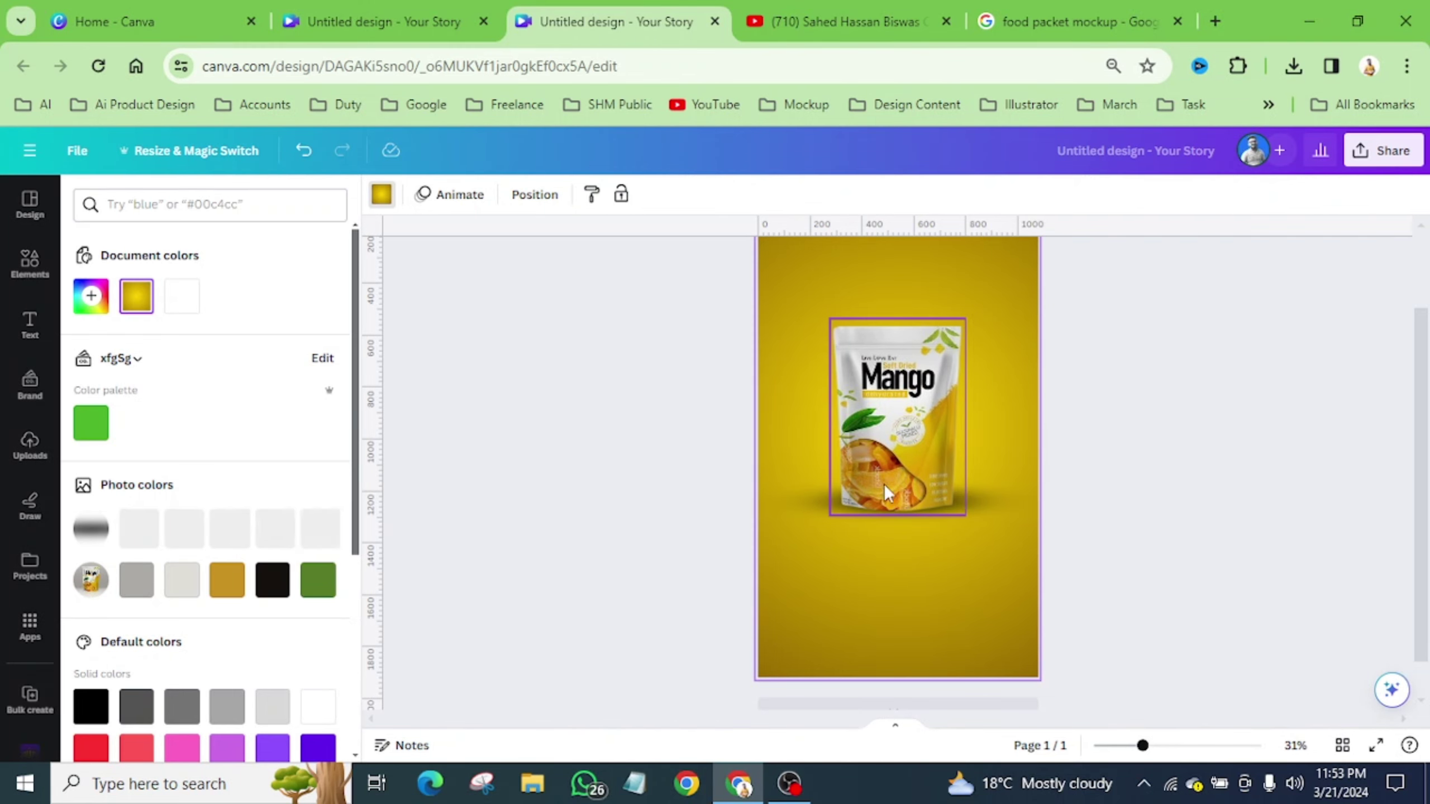
Search the element photos for "mango" and add the single whole yellow mango on a white background.
{"action": "left_click", "coordinate": [27, 265]}
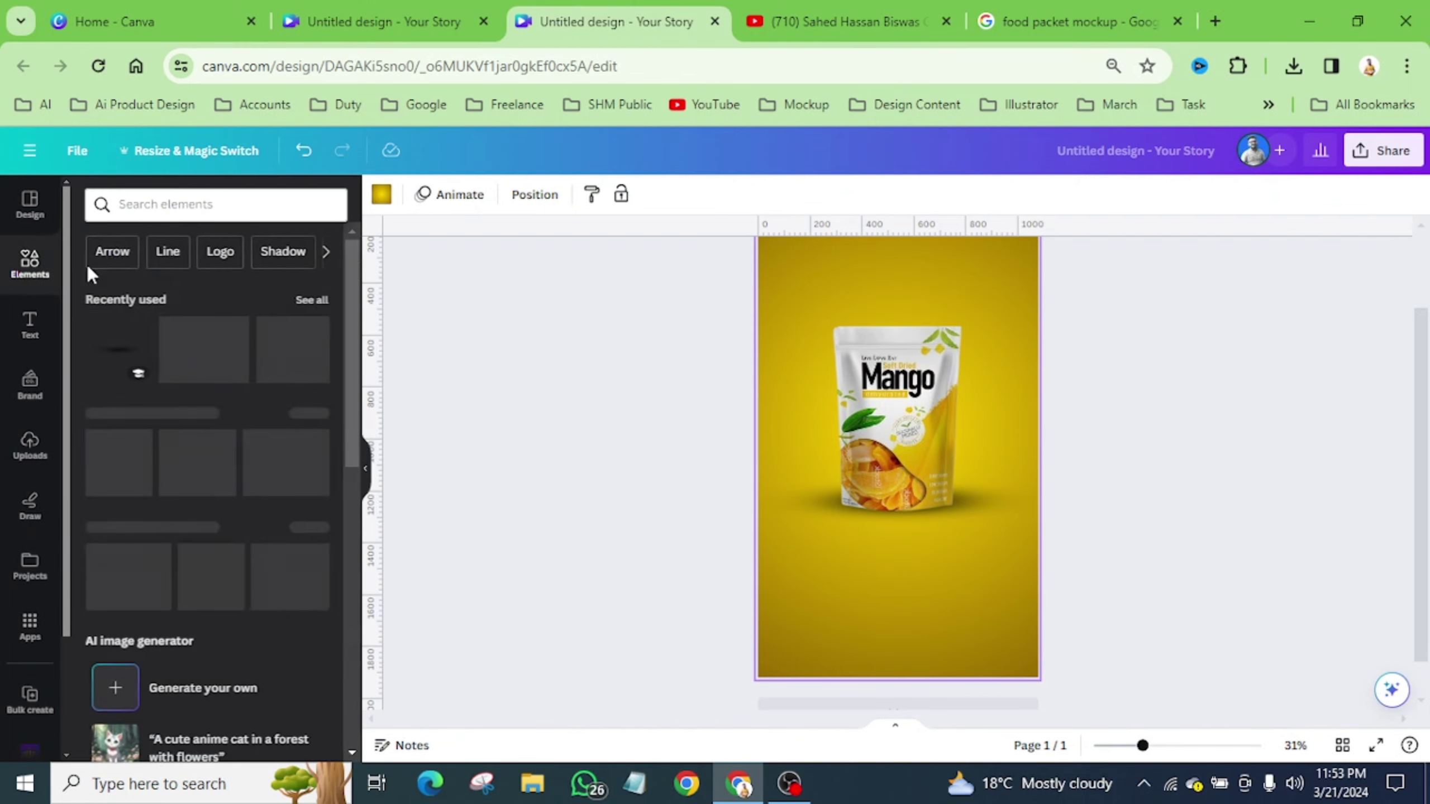
{"action": "left_click", "coordinate": [168, 204]}
{"action": "type", "text": "mango"}
{"action": "key", "text": "Return"}
{"action": "left_click", "coordinate": [204, 244]}
{"action": "scroll", "coordinate": [316, 448], "scroll_direction": "down", "scroll_amount": 5}
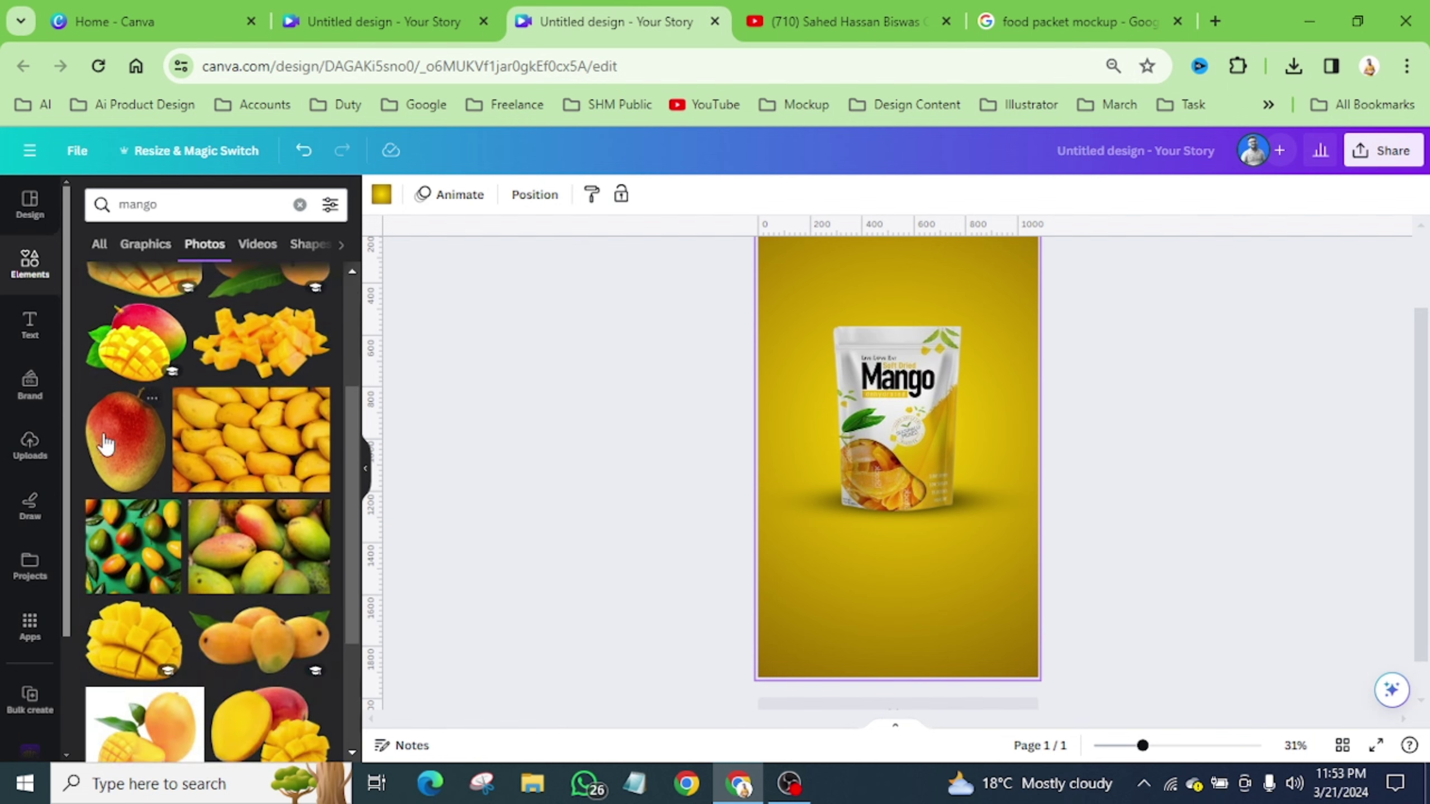
{"action": "scroll", "coordinate": [287, 453], "scroll_direction": "down", "scroll_amount": 4}
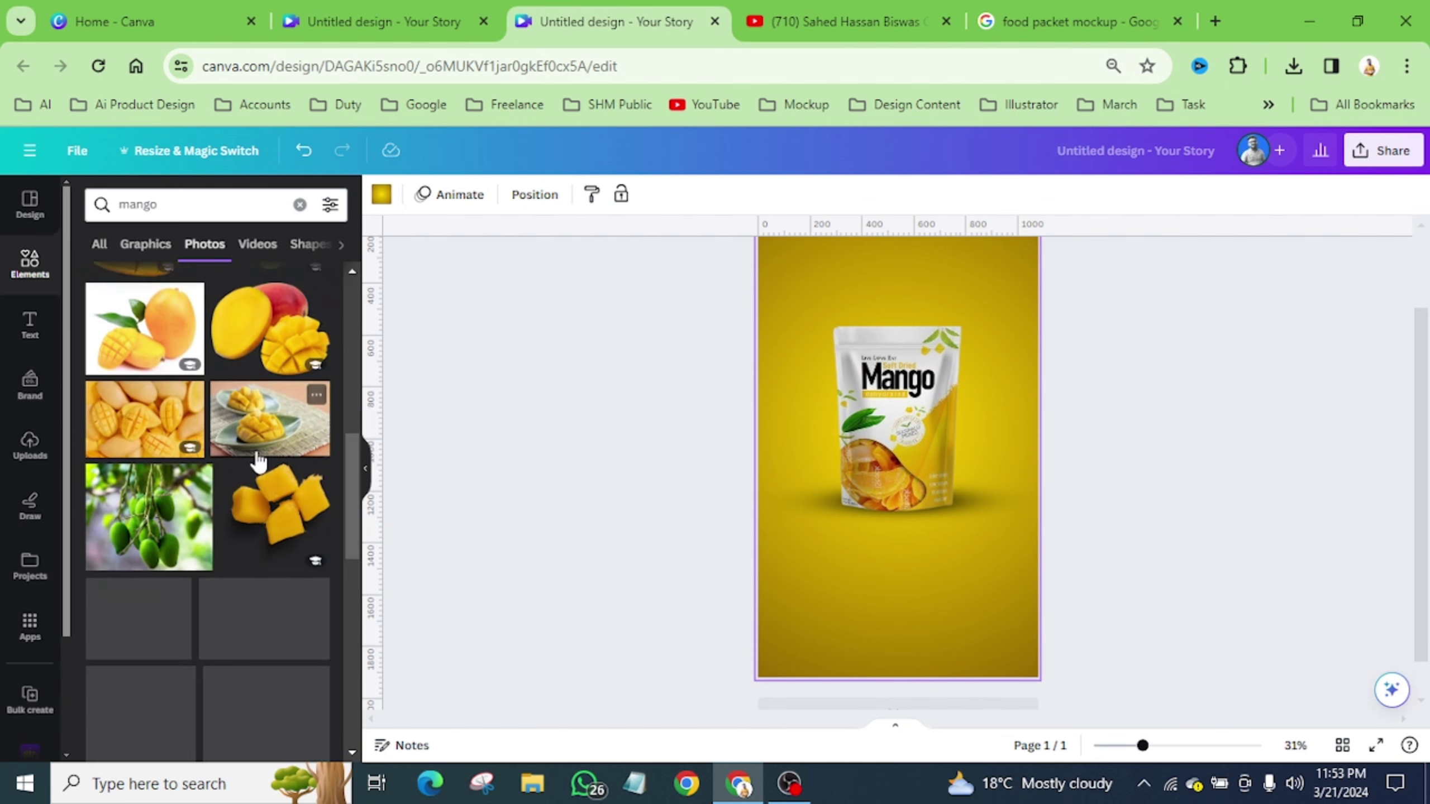
{"action": "scroll", "coordinate": [258, 461], "scroll_direction": "down", "scroll_amount": 1}
{"action": "scroll", "coordinate": [258, 460], "scroll_direction": "down", "scroll_amount": 3}
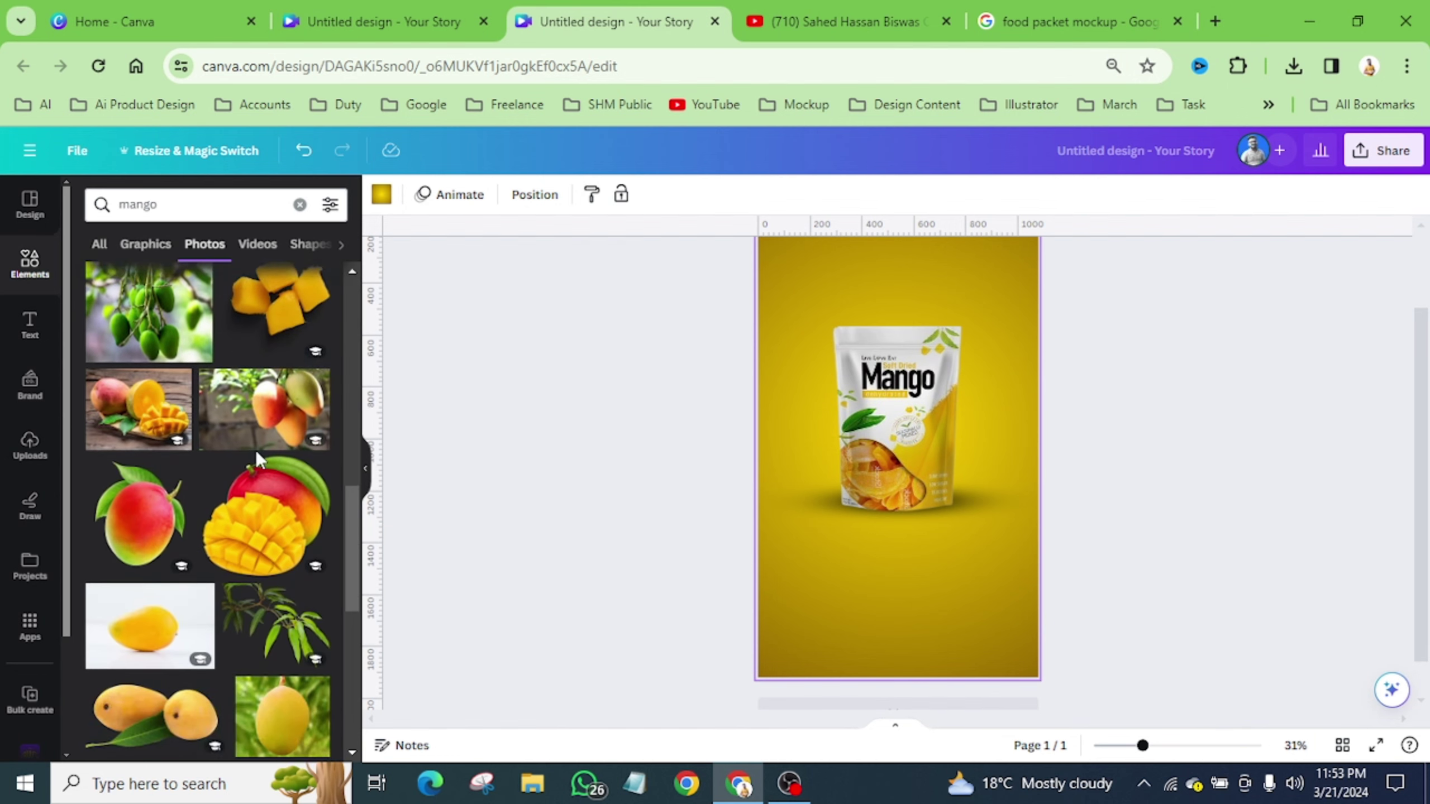
{"action": "scroll", "coordinate": [258, 461], "scroll_direction": "down", "scroll_amount": 5}
{"action": "scroll", "coordinate": [269, 447], "scroll_direction": "up", "scroll_amount": 2}
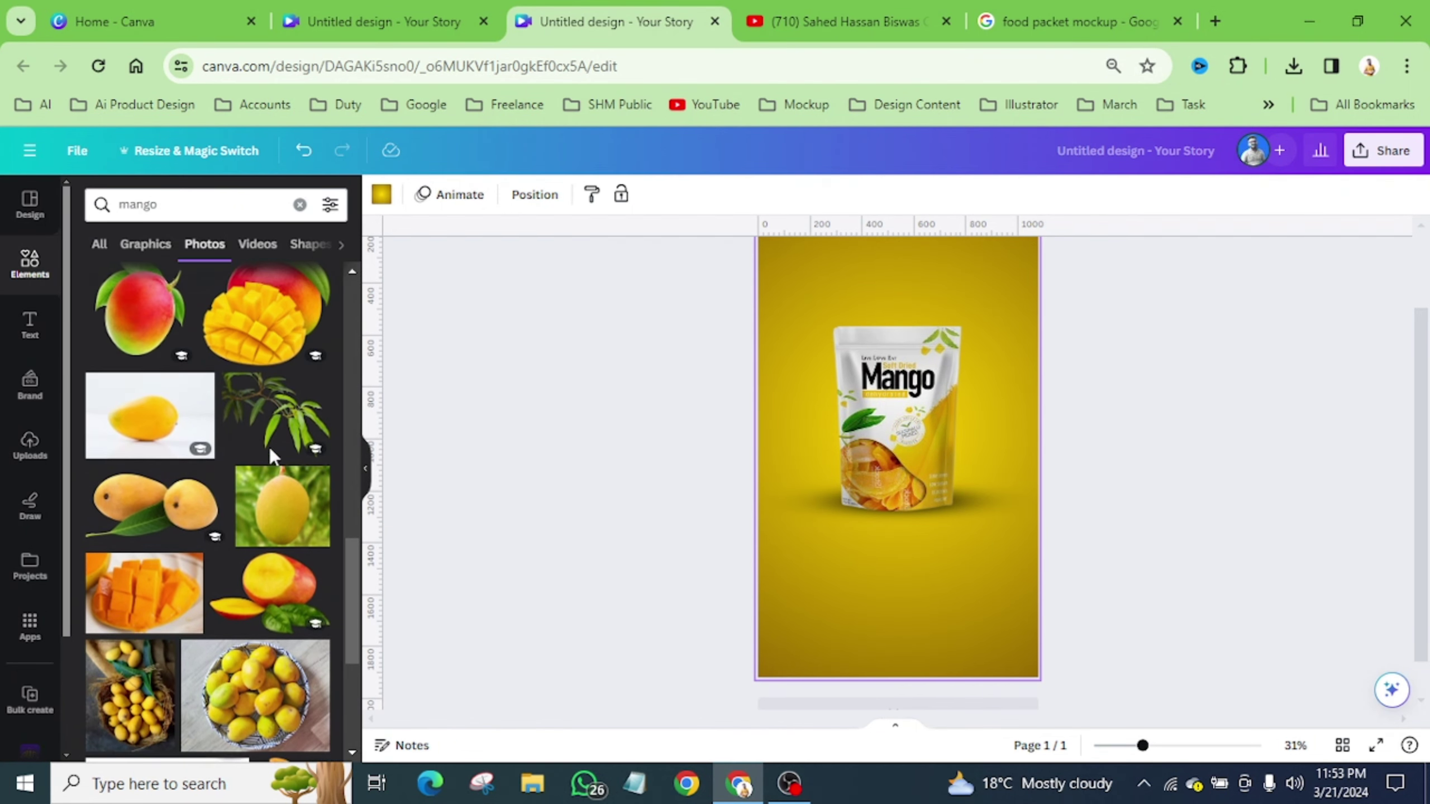
{"action": "left_click", "coordinate": [148, 412]}
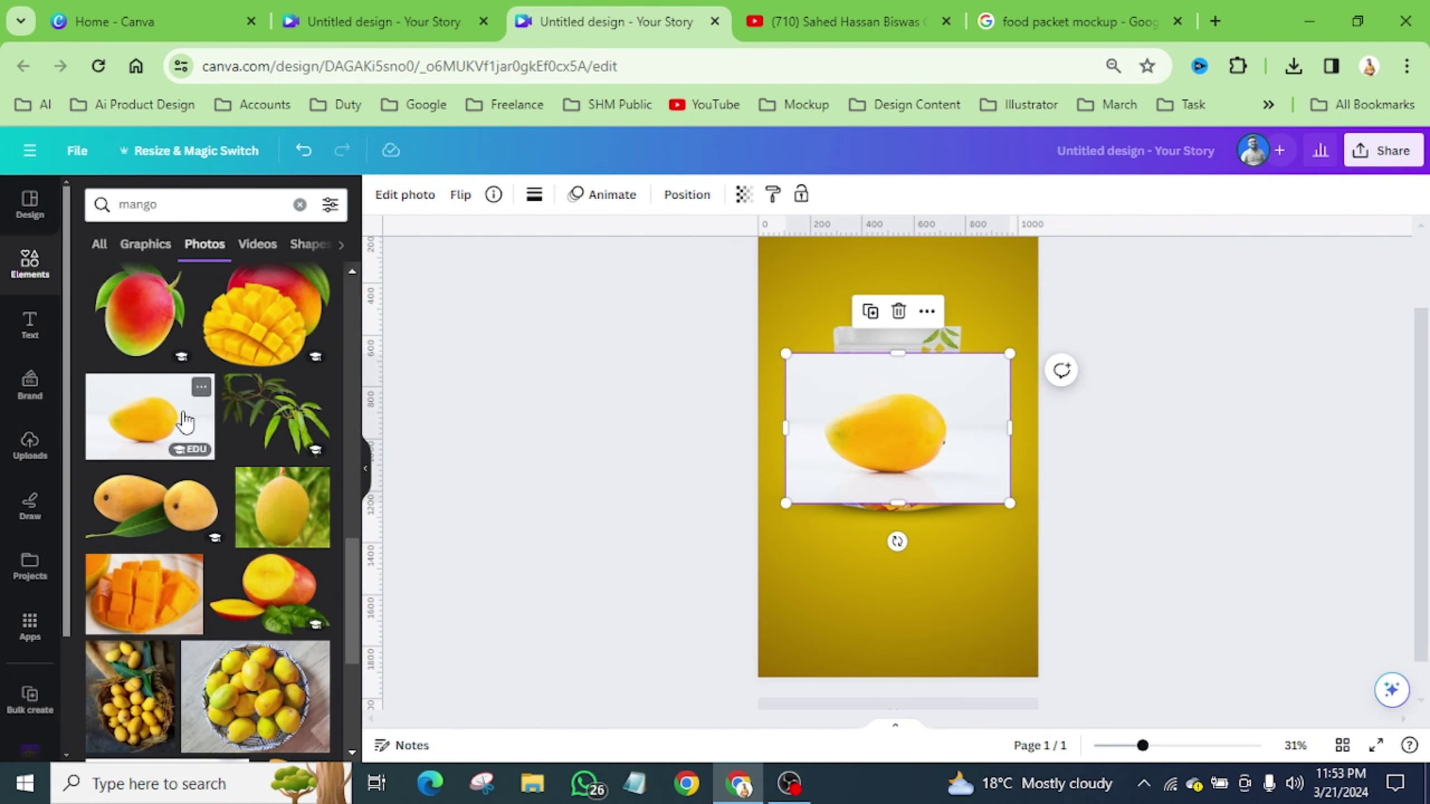
Remove the mango photo's background and rotate the mango so that it leans diagonally with its narrow end down.
{"action": "left_click", "coordinate": [401, 197]}
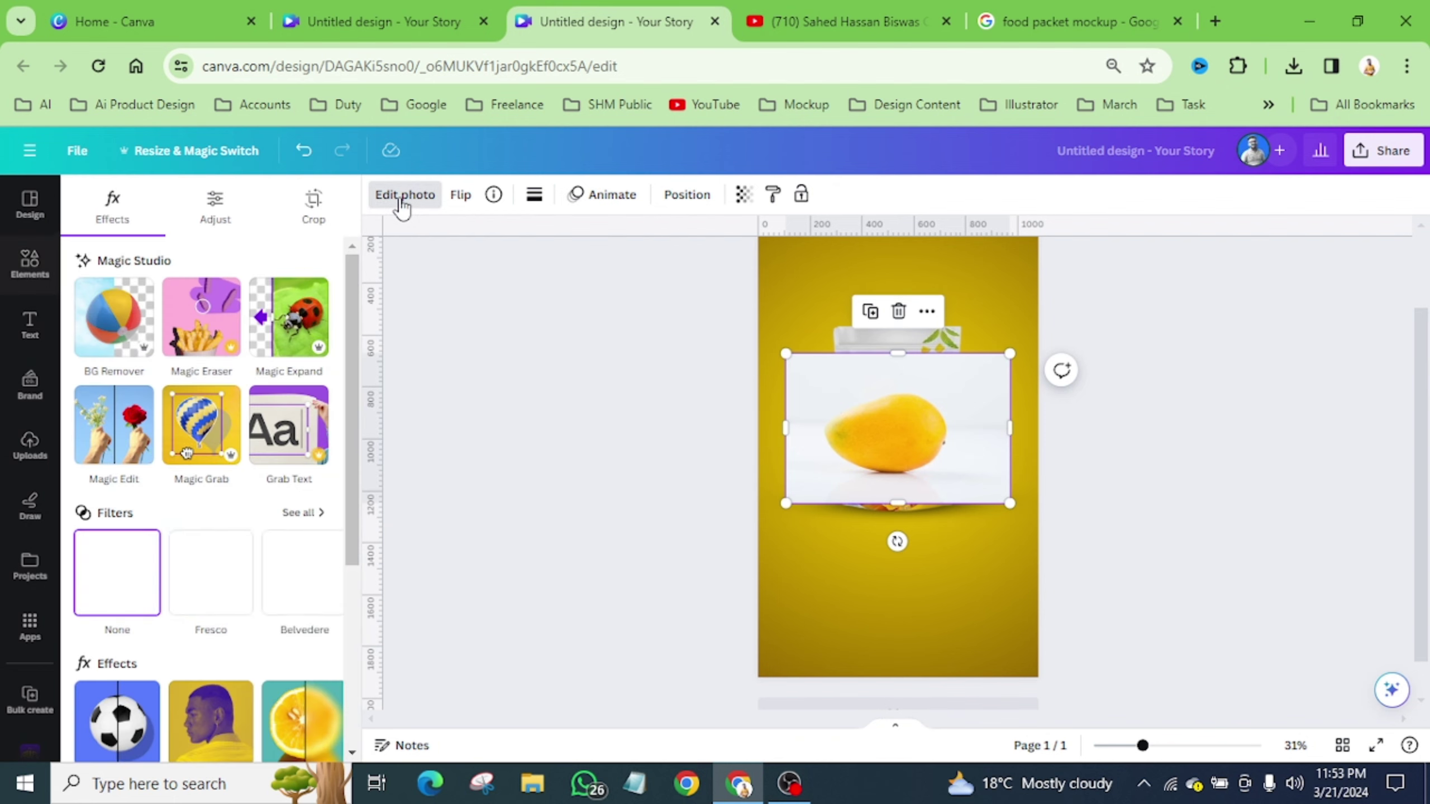
{"action": "left_click", "coordinate": [116, 322]}
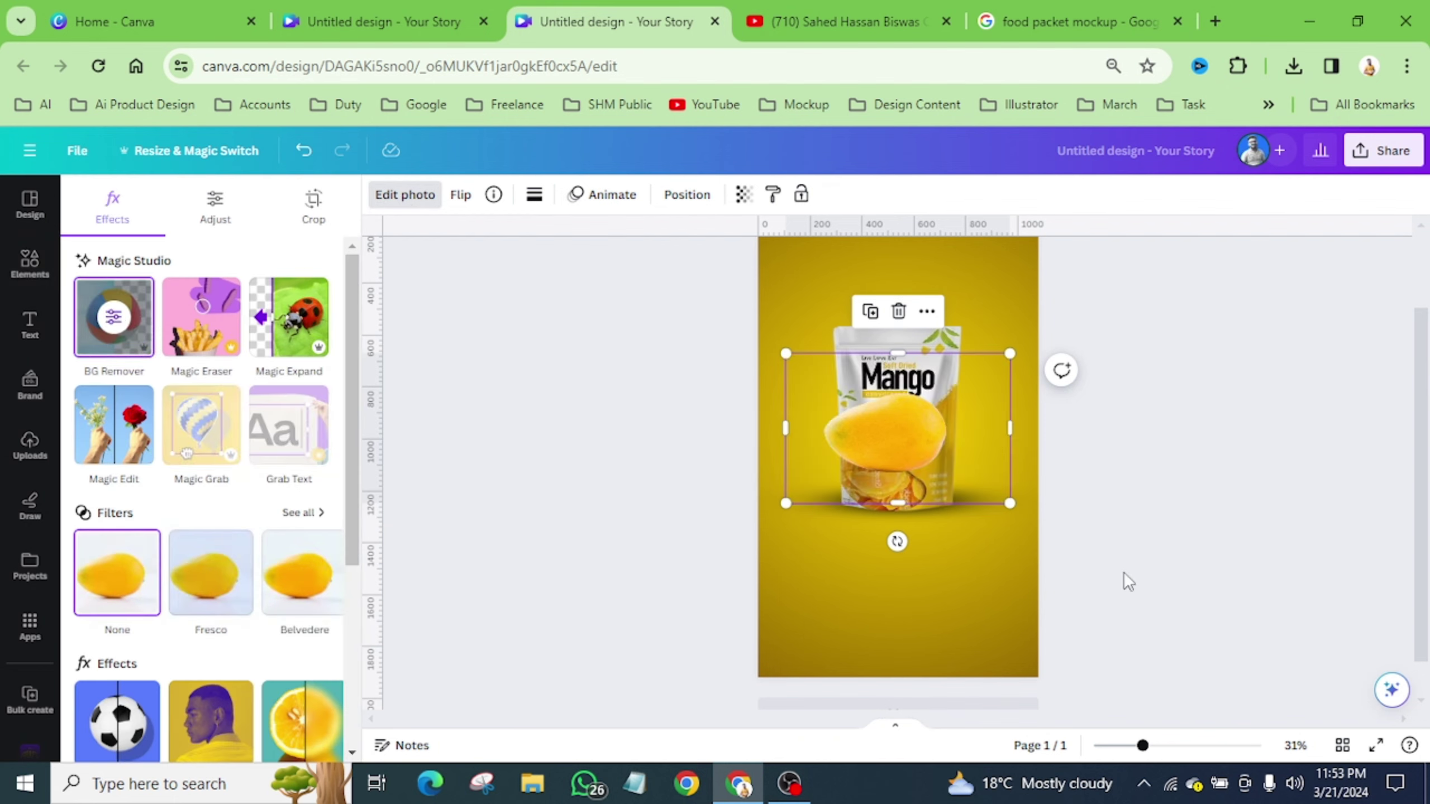
{"action": "left_click_drag", "start_coordinate": [897, 541], "coordinate": [1012, 349]}
Crop the sides of the rotated mango photo closely around the fruit.
{"action": "scroll", "coordinate": [805, 336], "scroll_direction": "up", "scroll_amount": 3}
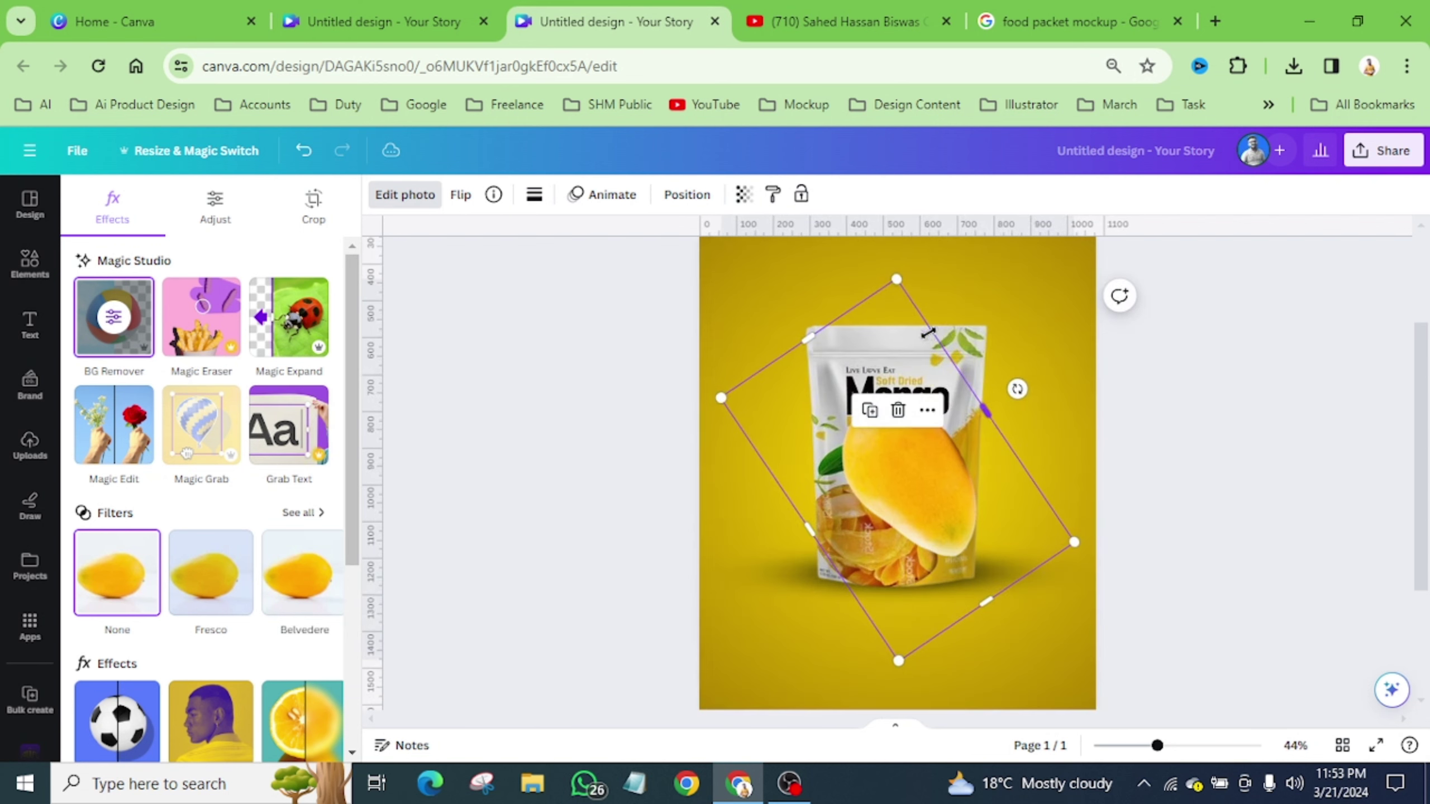
{"action": "left_click_drag", "start_coordinate": [805, 336], "coordinate": [854, 405]}
{"action": "left_click_drag", "start_coordinate": [1008, 447], "coordinate": [976, 467]}
{"action": "left_click", "coordinate": [829, 569]}
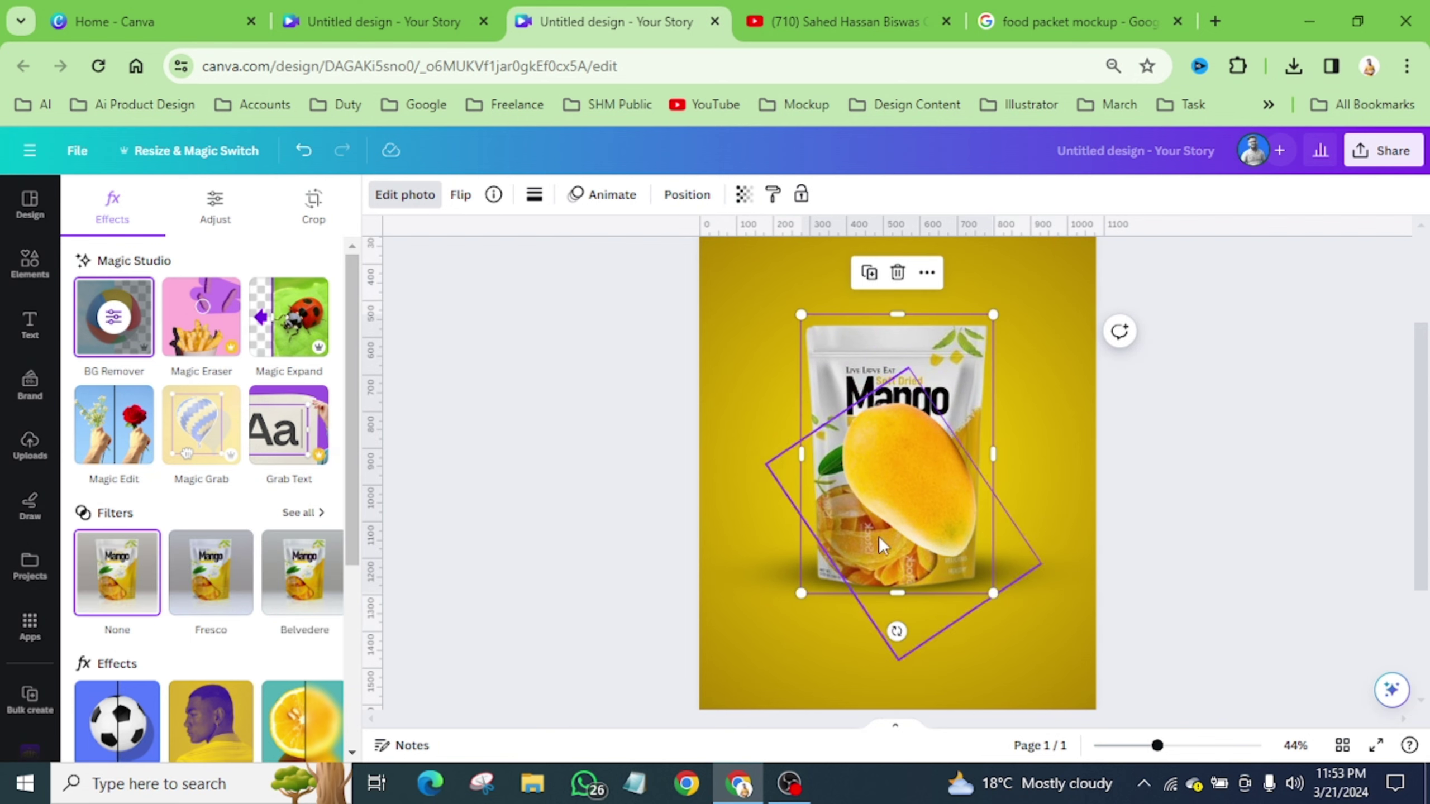
{"action": "left_click", "coordinate": [864, 512]}
{"action": "left_click_drag", "start_coordinate": [832, 560], "coordinate": [865, 510]}
{"action": "left_click_drag", "start_coordinate": [993, 596], "coordinate": [964, 560]}
Shrink the cropped mango to roughly half the pouch's width and place it over the pouch's lower right corner.
{"action": "left_click_drag", "start_coordinate": [907, 449], "coordinate": [885, 479]}
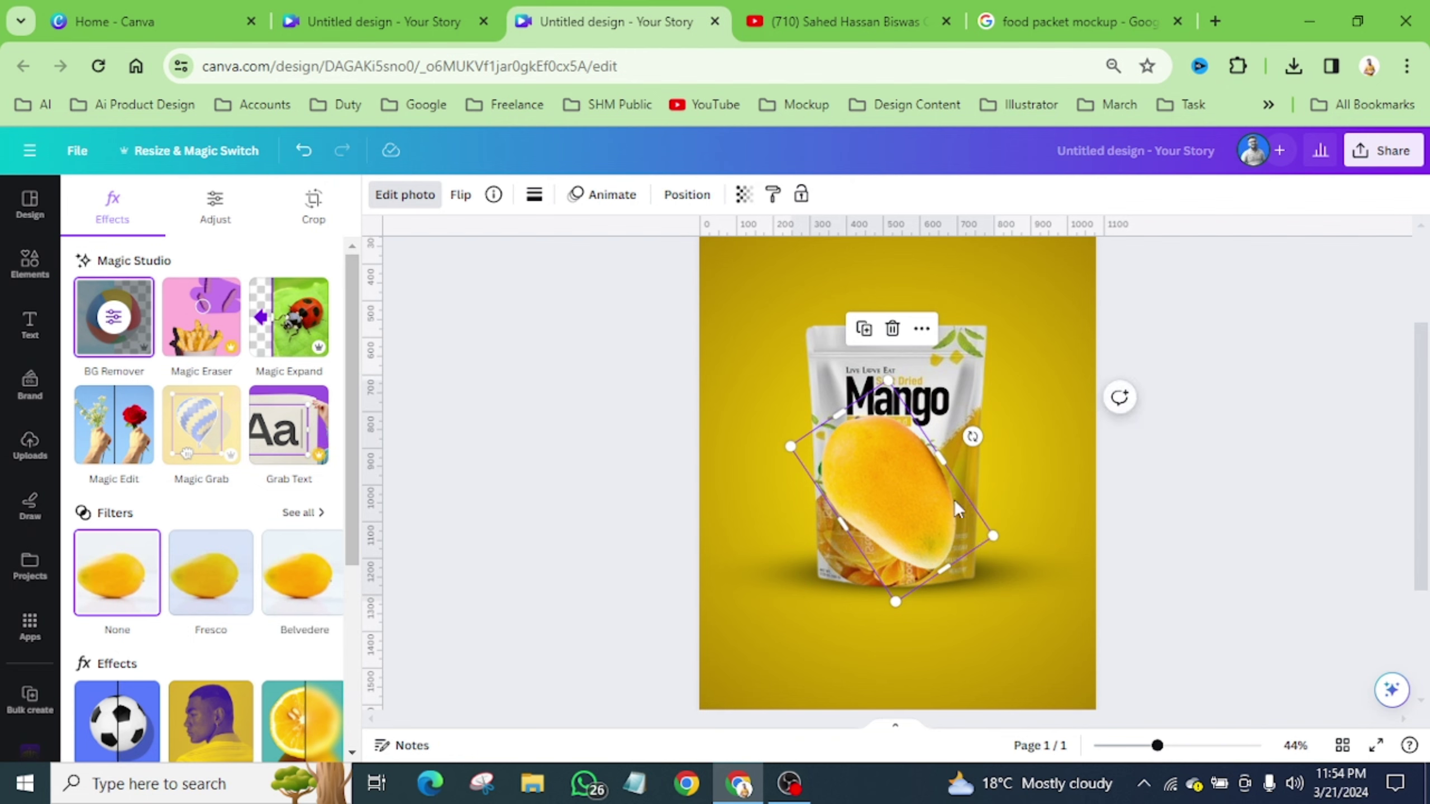
{"action": "left_click_drag", "start_coordinate": [993, 536], "coordinate": [945, 488]}
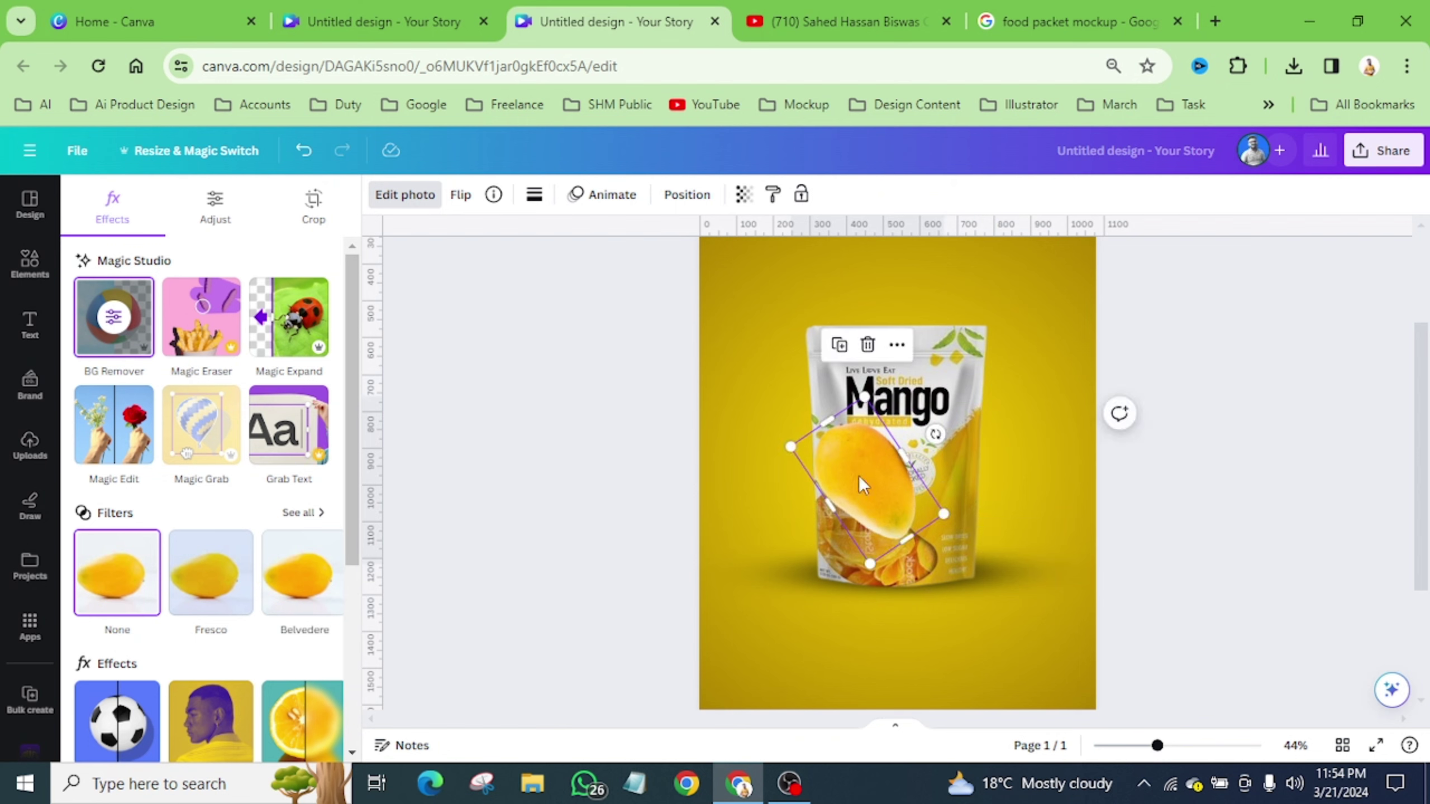
{"action": "left_click_drag", "start_coordinate": [858, 476], "coordinate": [945, 518]}
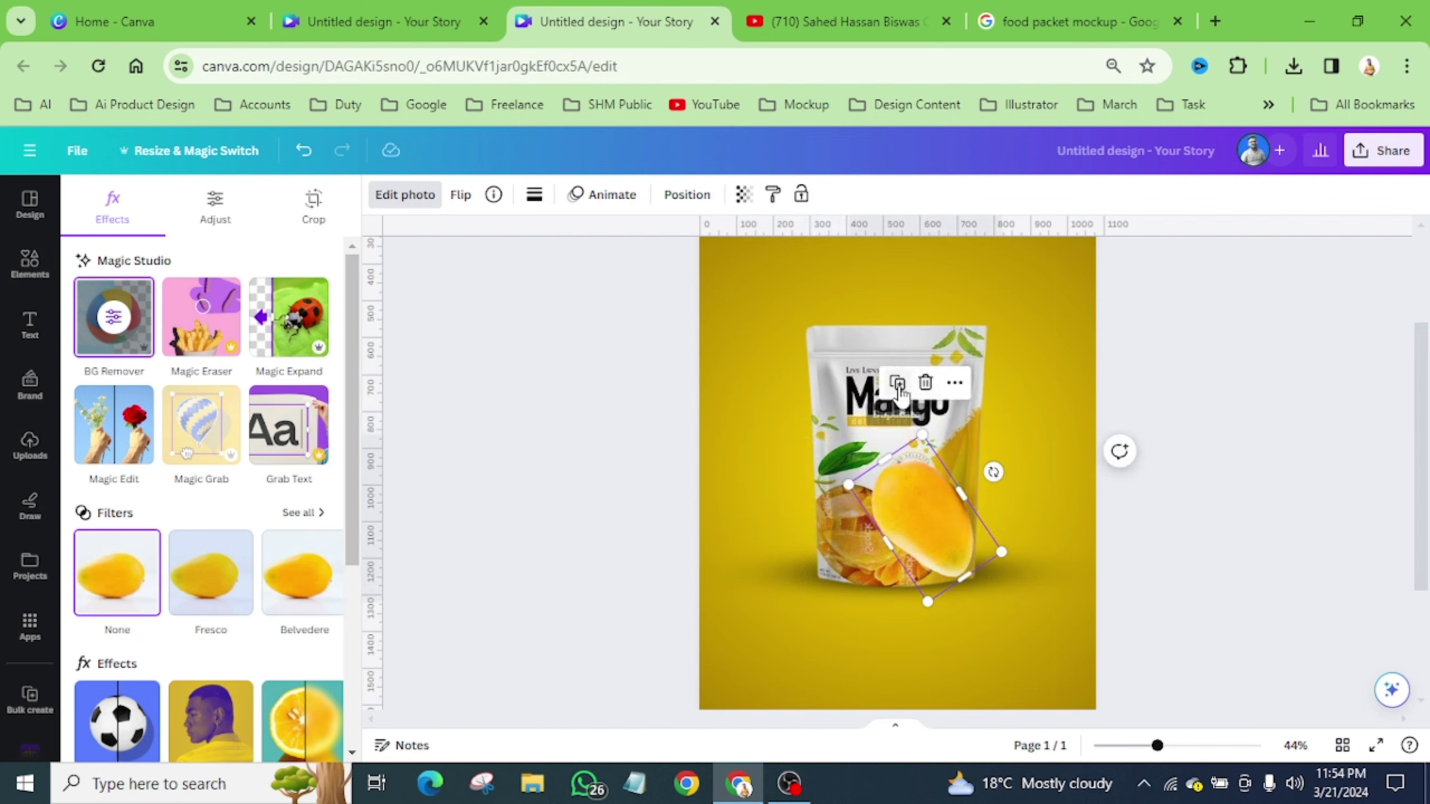
Duplicate the mango, rotate the copy to lean the opposite way, and place it overlapping the front of the first mango.
{"action": "left_click_drag", "start_coordinate": [993, 472], "coordinate": [1005, 632]}
{"action": "left_click_drag", "start_coordinate": [952, 526], "coordinate": [899, 528]}
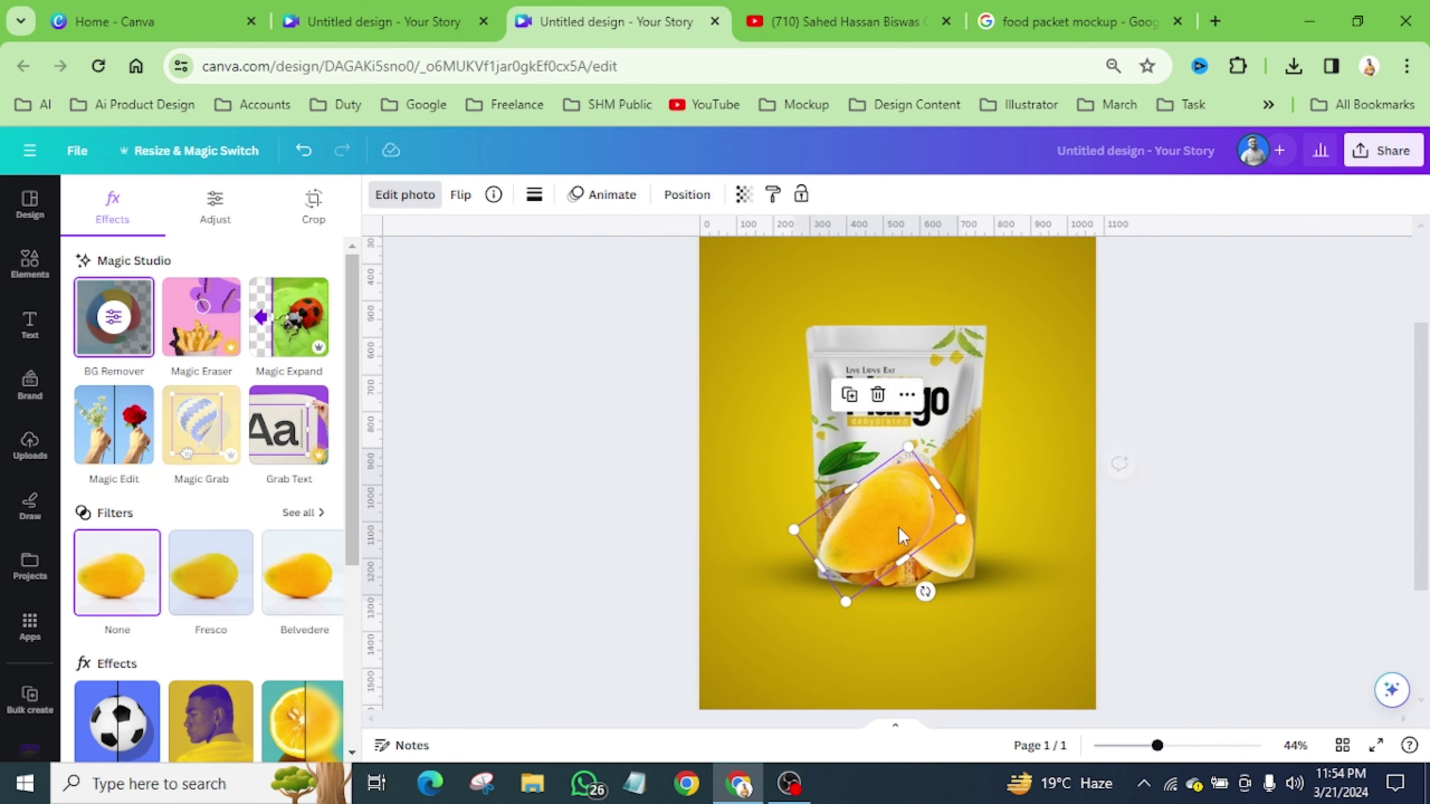
{"action": "left_click", "coordinate": [1051, 449]}
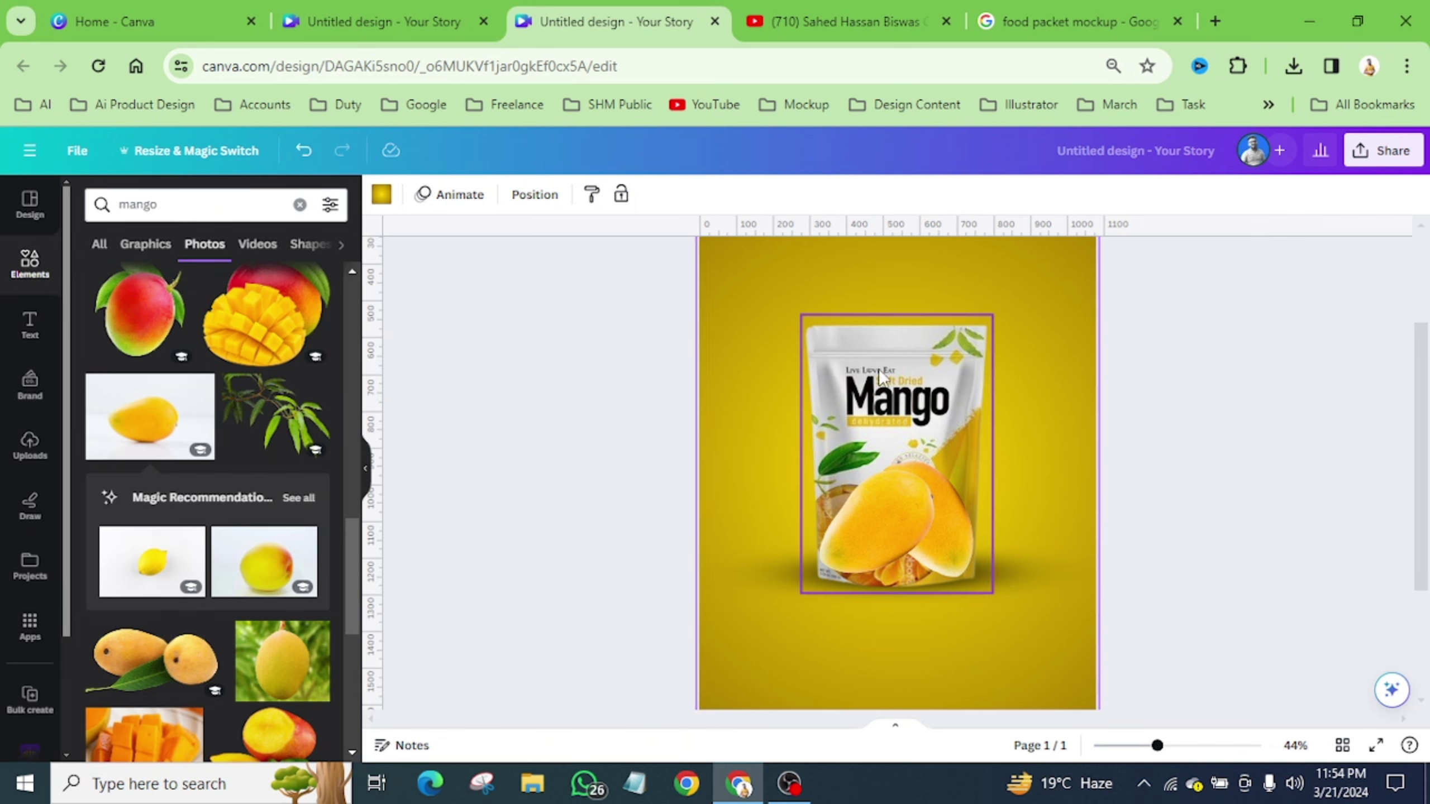
Group the pouch with its two wide shadow elements, and undo a trial move of the pouch group.
{"action": "left_click", "coordinate": [901, 484]}
{"action": "left_click_drag", "start_coordinate": [757, 546], "coordinate": [764, 651]}
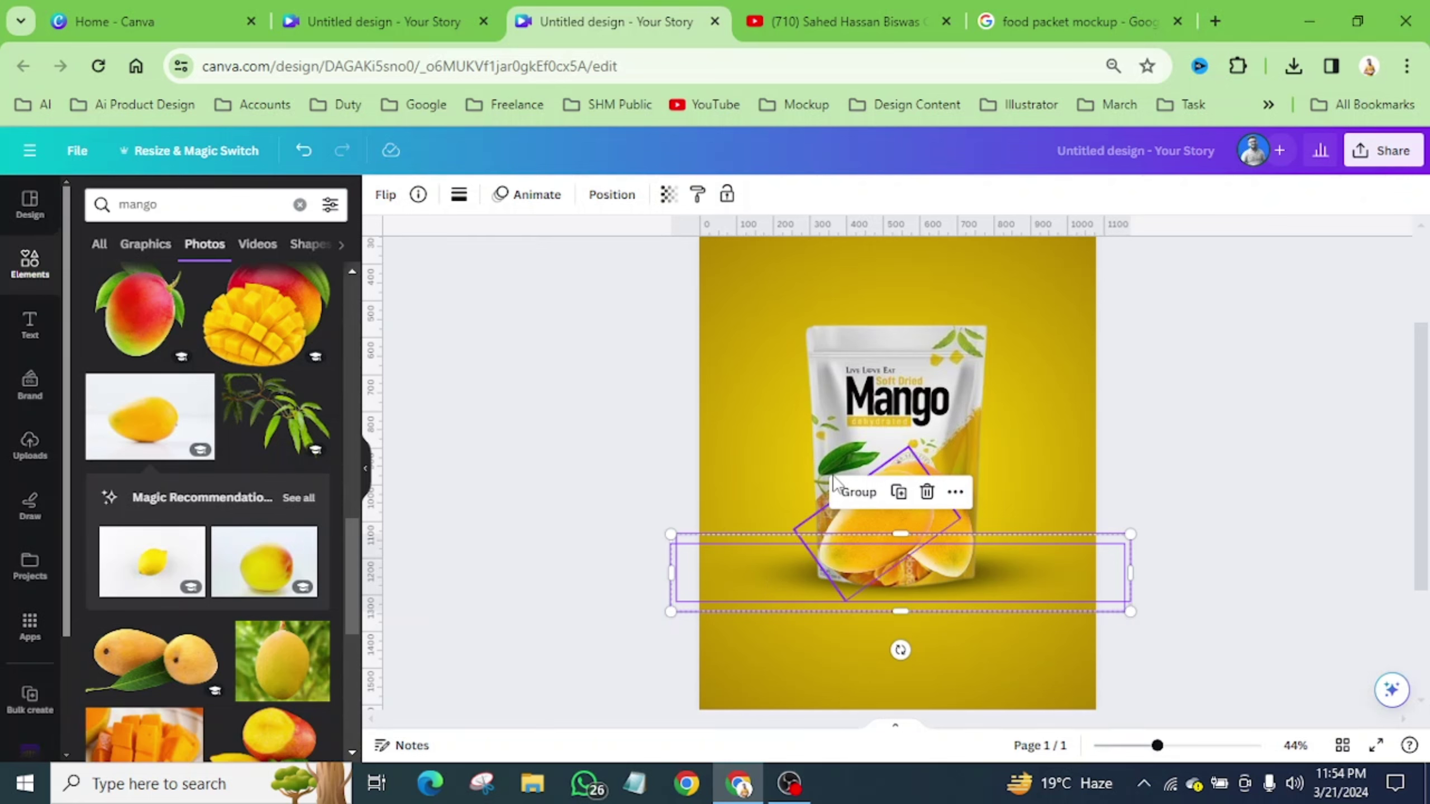
{"action": "left_click", "coordinate": [858, 355], "text": "shift"}
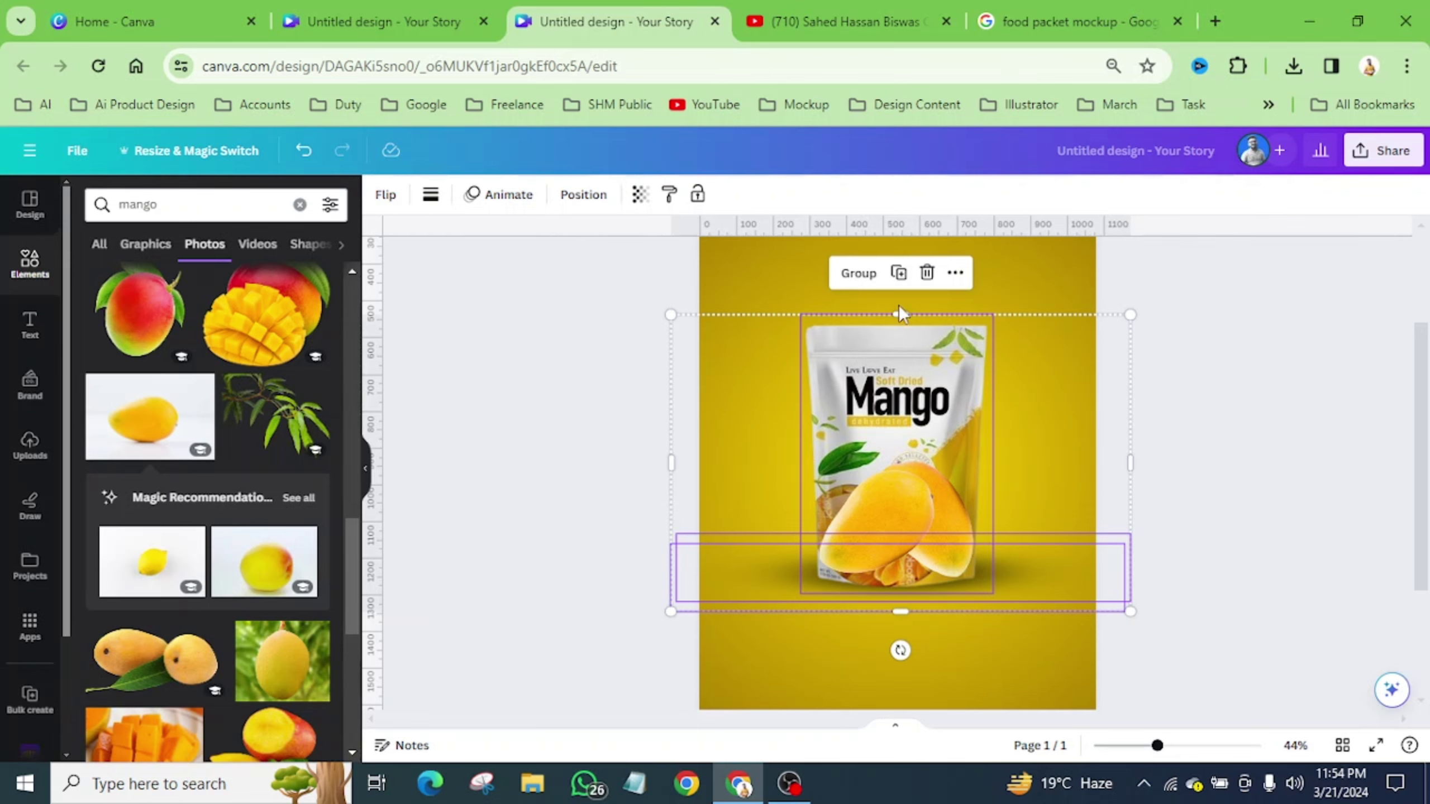
{"action": "left_click", "coordinate": [858, 273]}
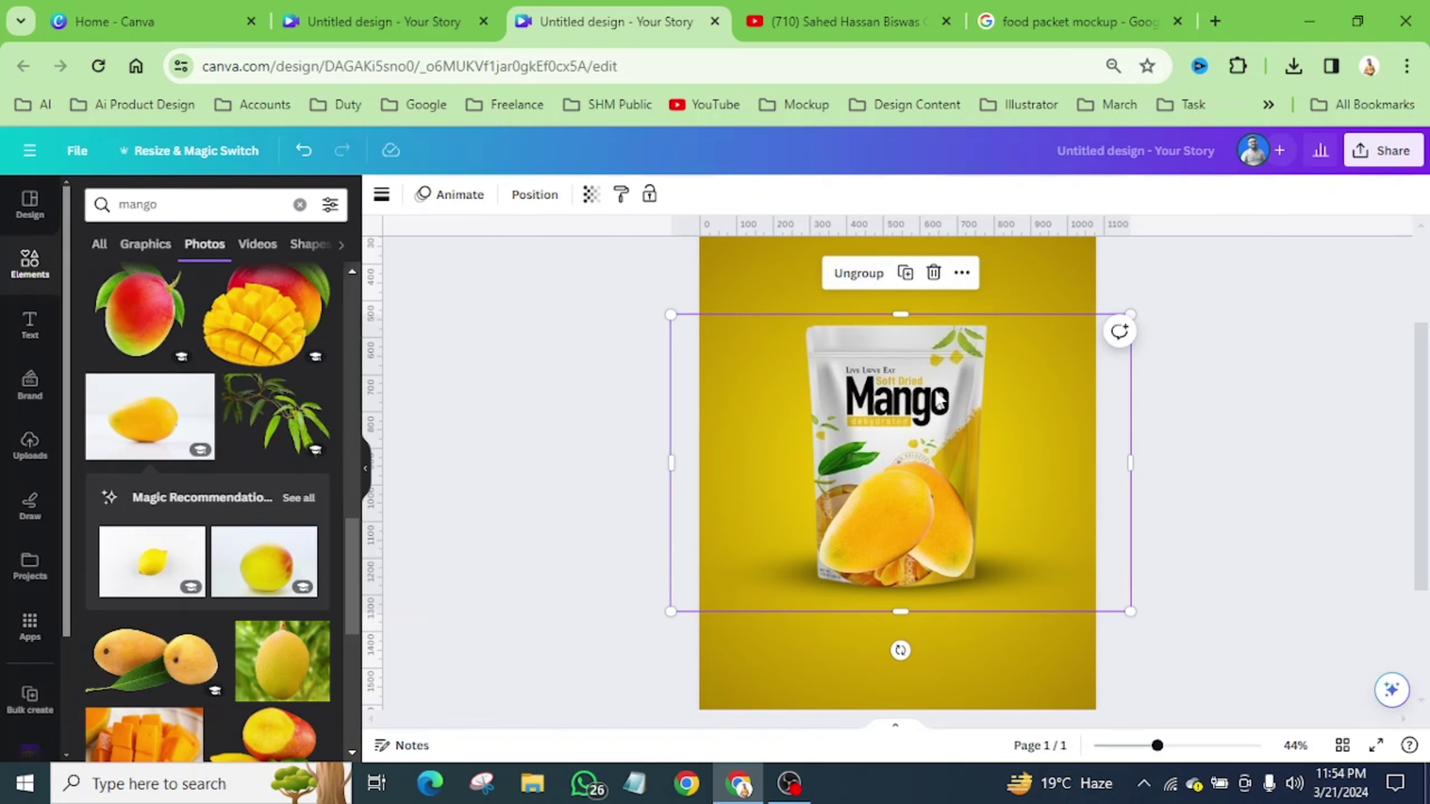
{"action": "left_click_drag", "start_coordinate": [939, 399], "coordinate": [906, 391]}
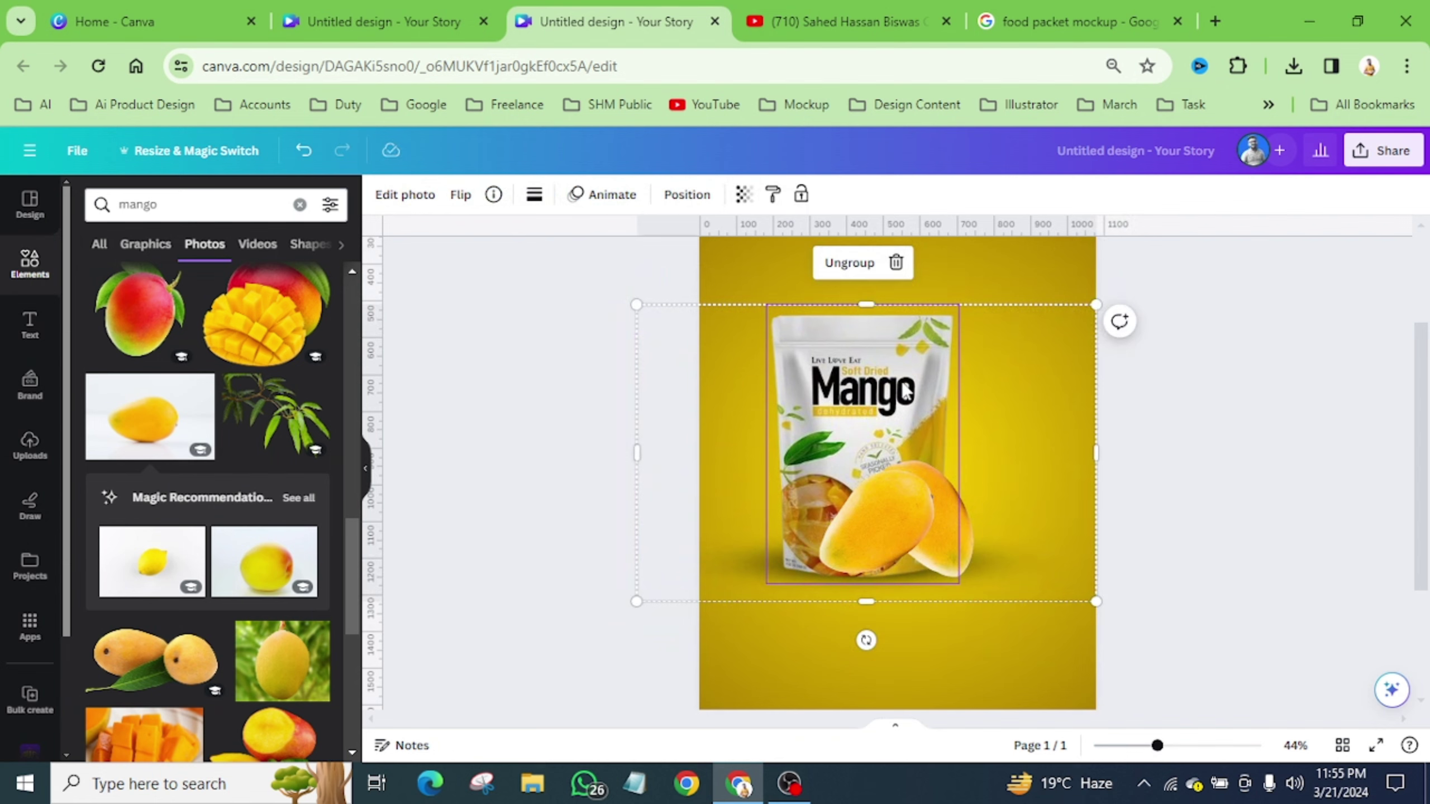
{"action": "key", "text": "ctrl+z"}
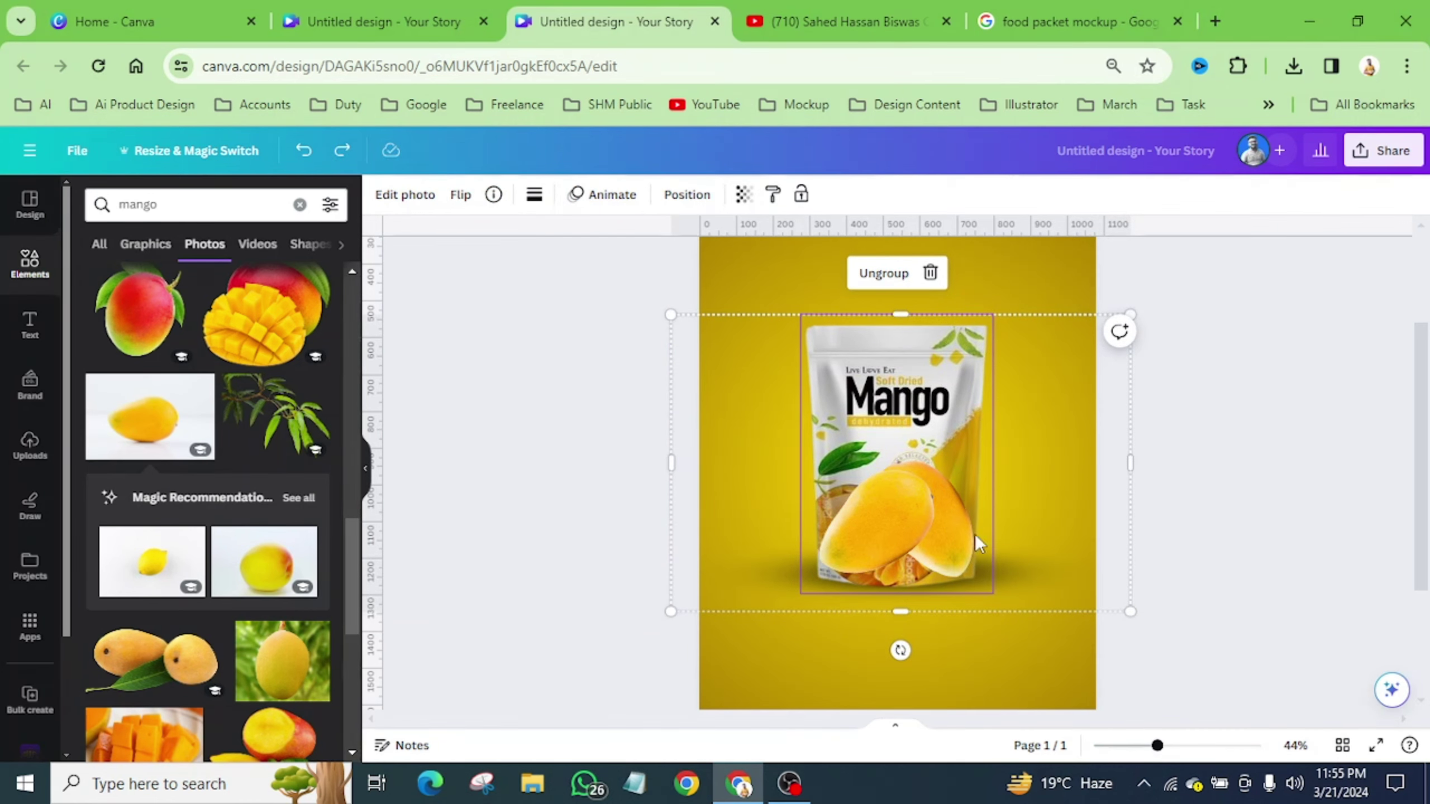
Create a custom animation for the front mango with a straight horizontal path towards the pouch's right side.
{"action": "left_click", "coordinate": [901, 527]}
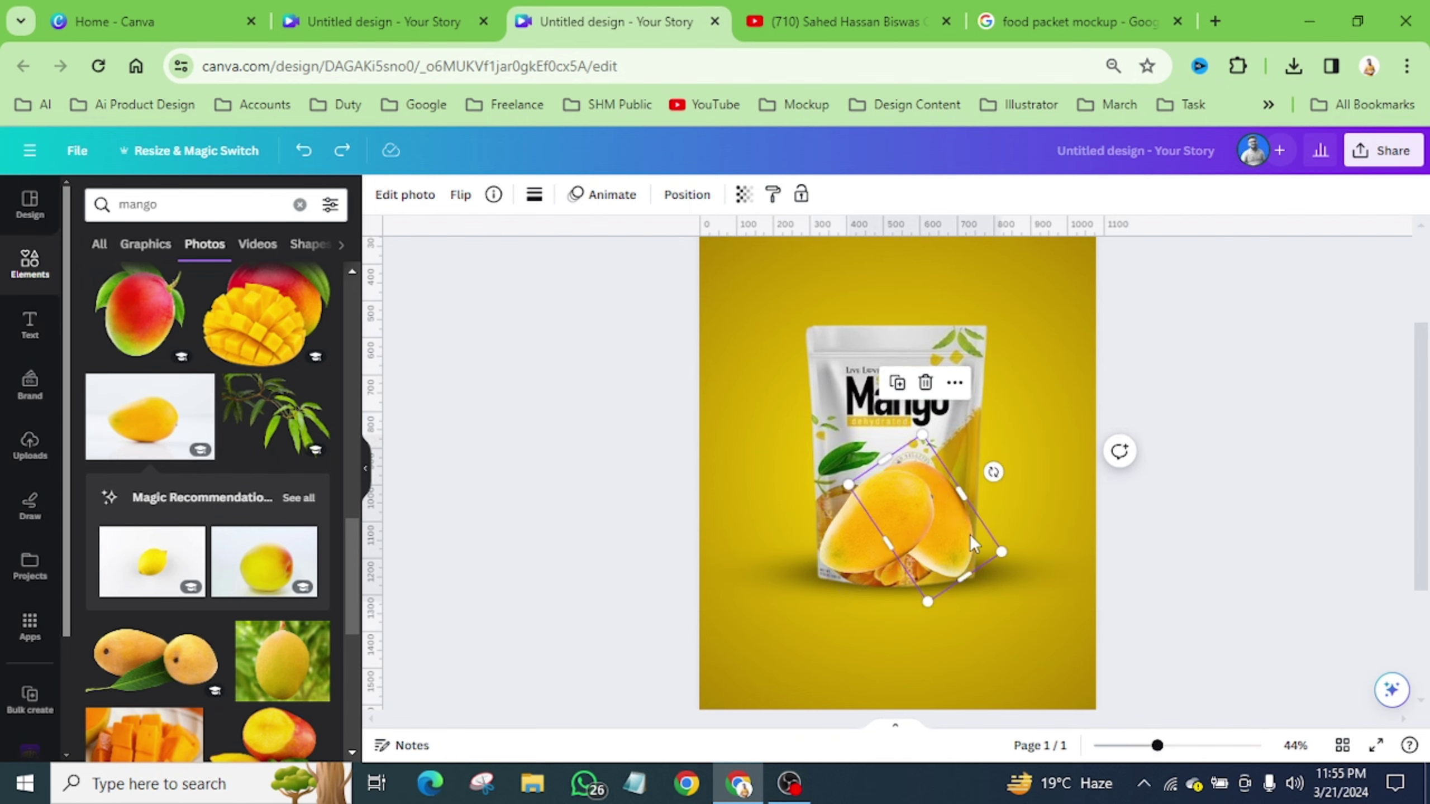
{"action": "left_click", "coordinate": [896, 523]}
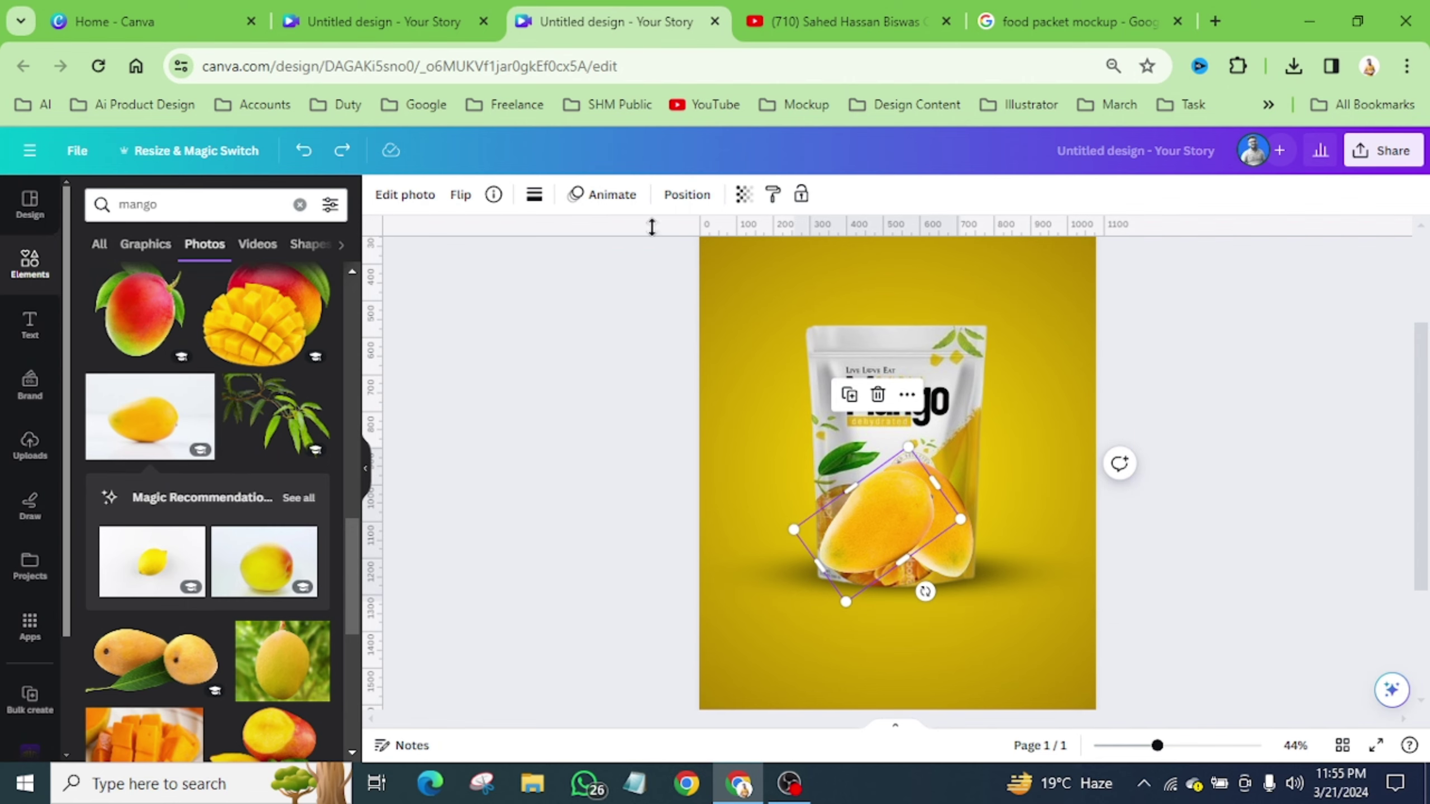
{"action": "left_click", "coordinate": [606, 207]}
{"action": "left_click", "coordinate": [210, 290]}
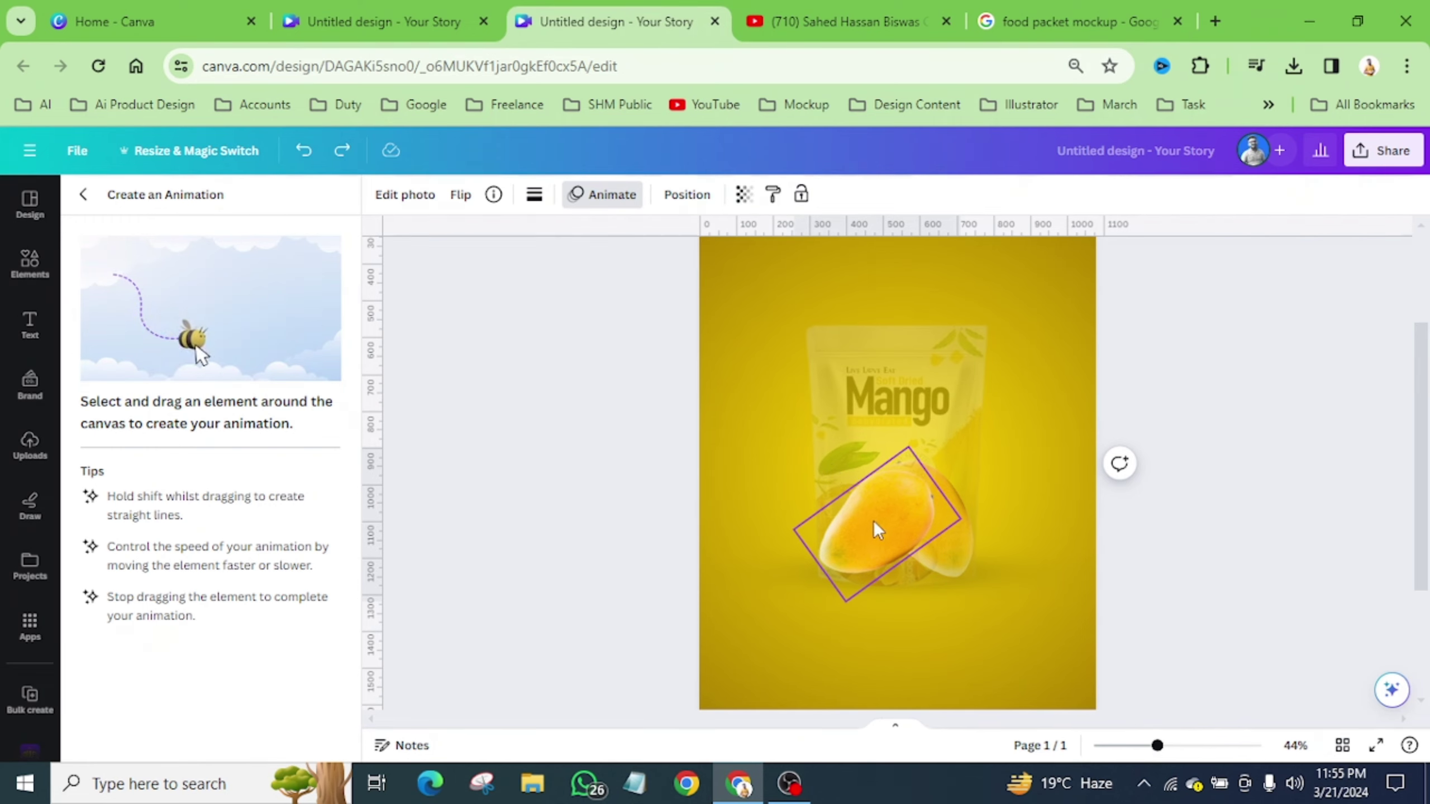
{"action": "mouse_move", "coordinate": [873, 521]}
{"action": "left_mouse_down"}
{"action": "mouse_move", "coordinate": [963, 520]}
{"action": "mouse_move", "coordinate": [945, 520]}
{"action": "left_mouse_up"}
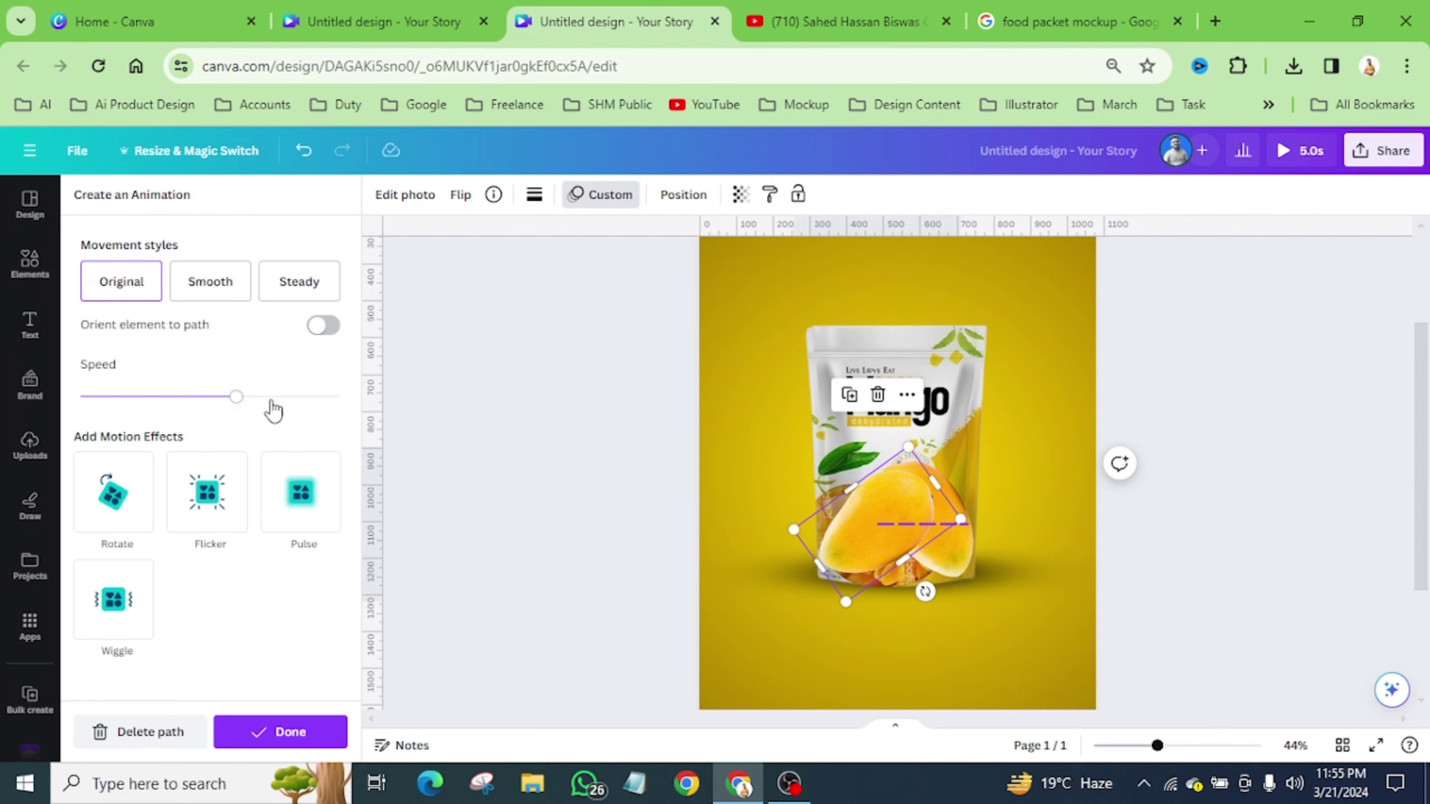
Give the front mango's animation the Smooth movement style, raise its speed to about 85% of the range, and finish it.
{"action": "left_click", "coordinate": [207, 305]}
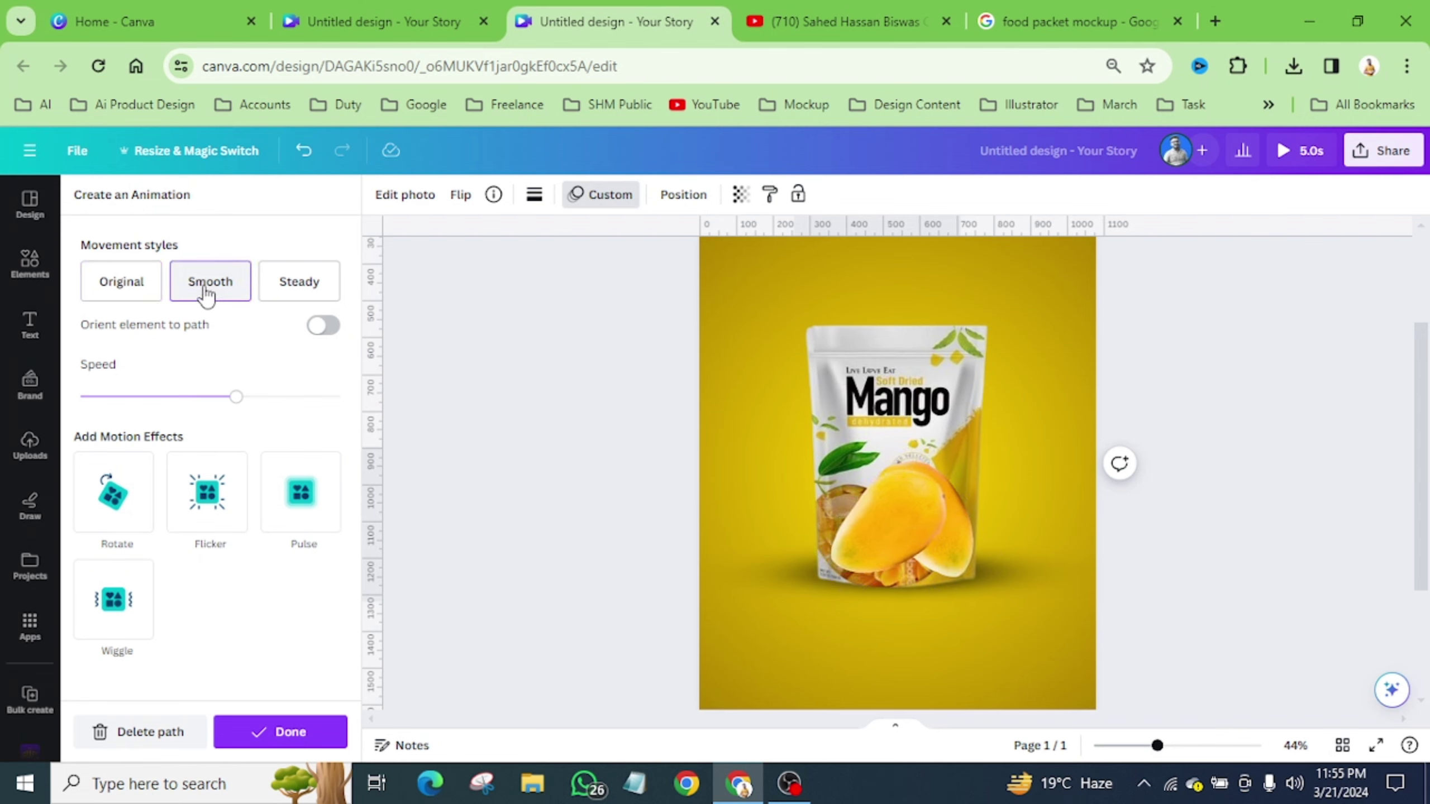
{"action": "left_click", "coordinate": [288, 396]}
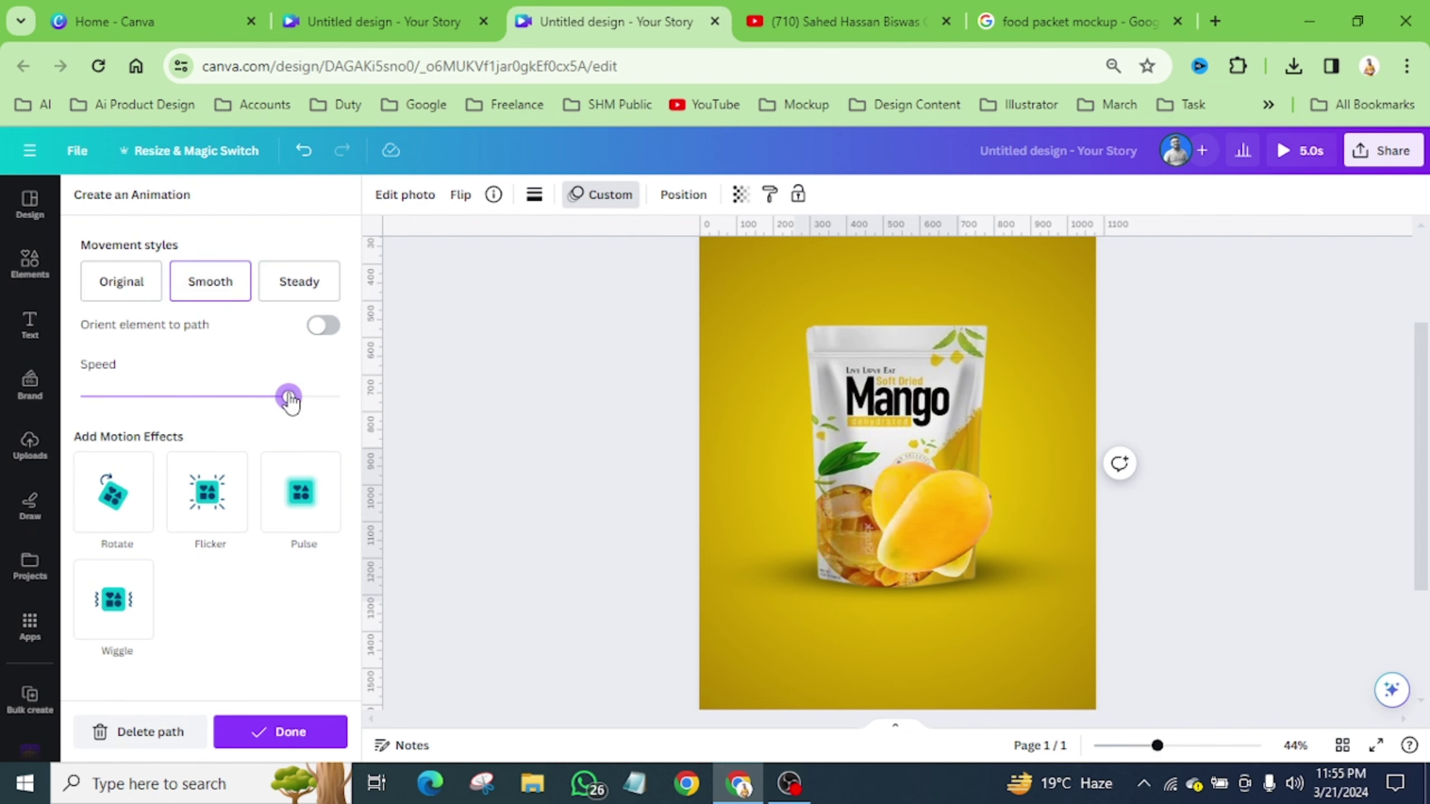
{"action": "left_click_drag", "start_coordinate": [288, 397], "coordinate": [302, 397]}
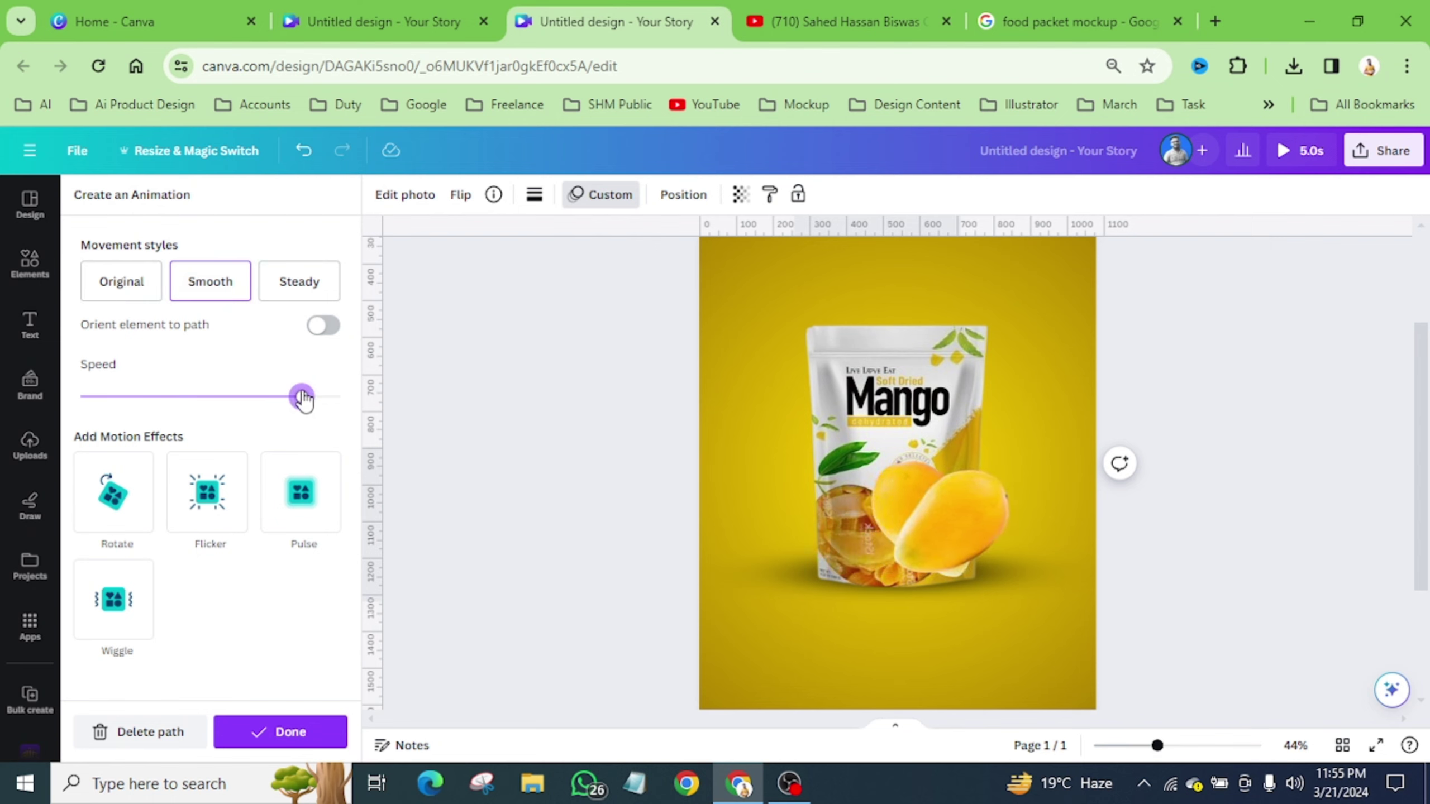
{"action": "left_click", "coordinate": [280, 732]}
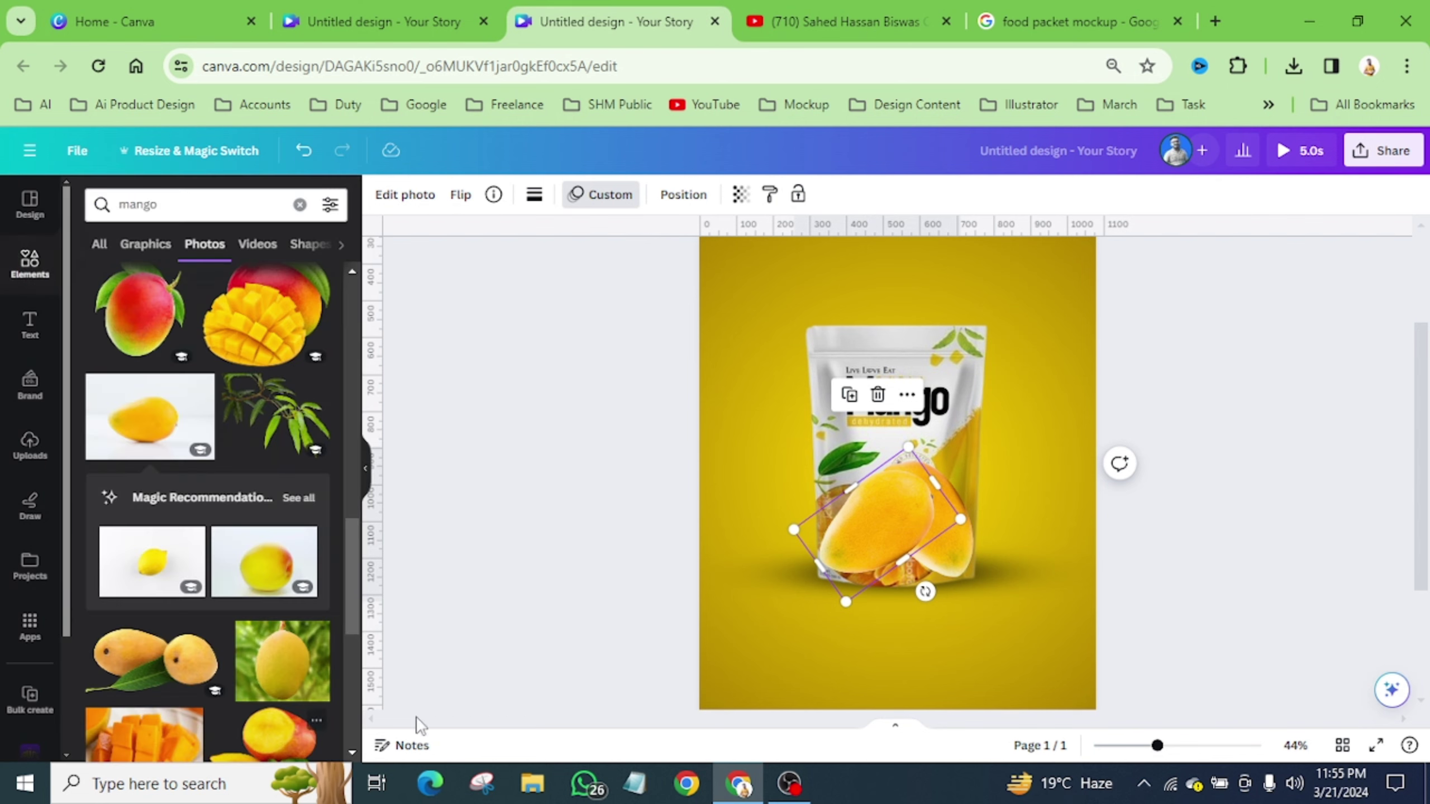
Create a custom animation for the rear mango with a straight horizontal path towards the pouch's left side.
{"action": "left_click", "coordinate": [951, 556]}
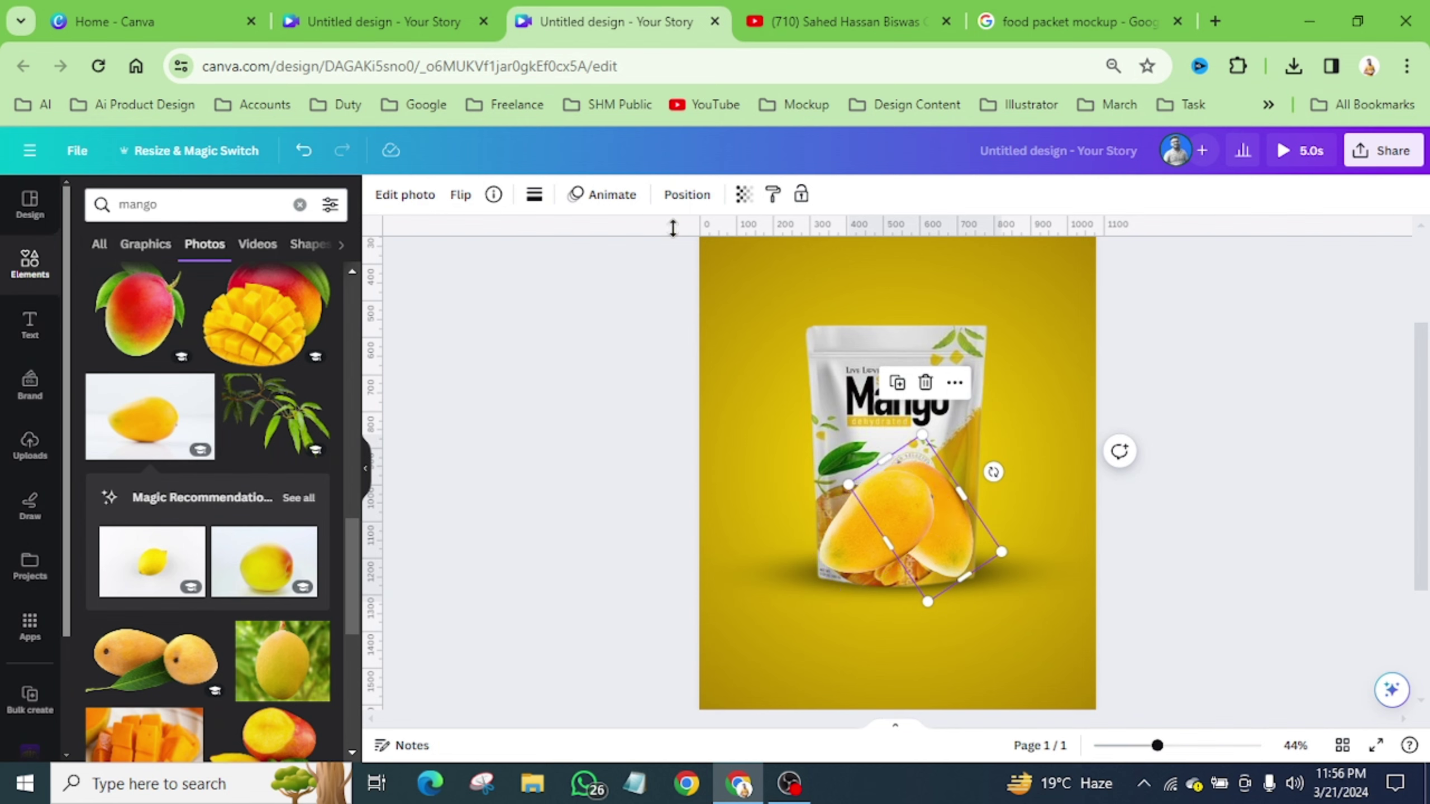
{"action": "left_click", "coordinate": [613, 197]}
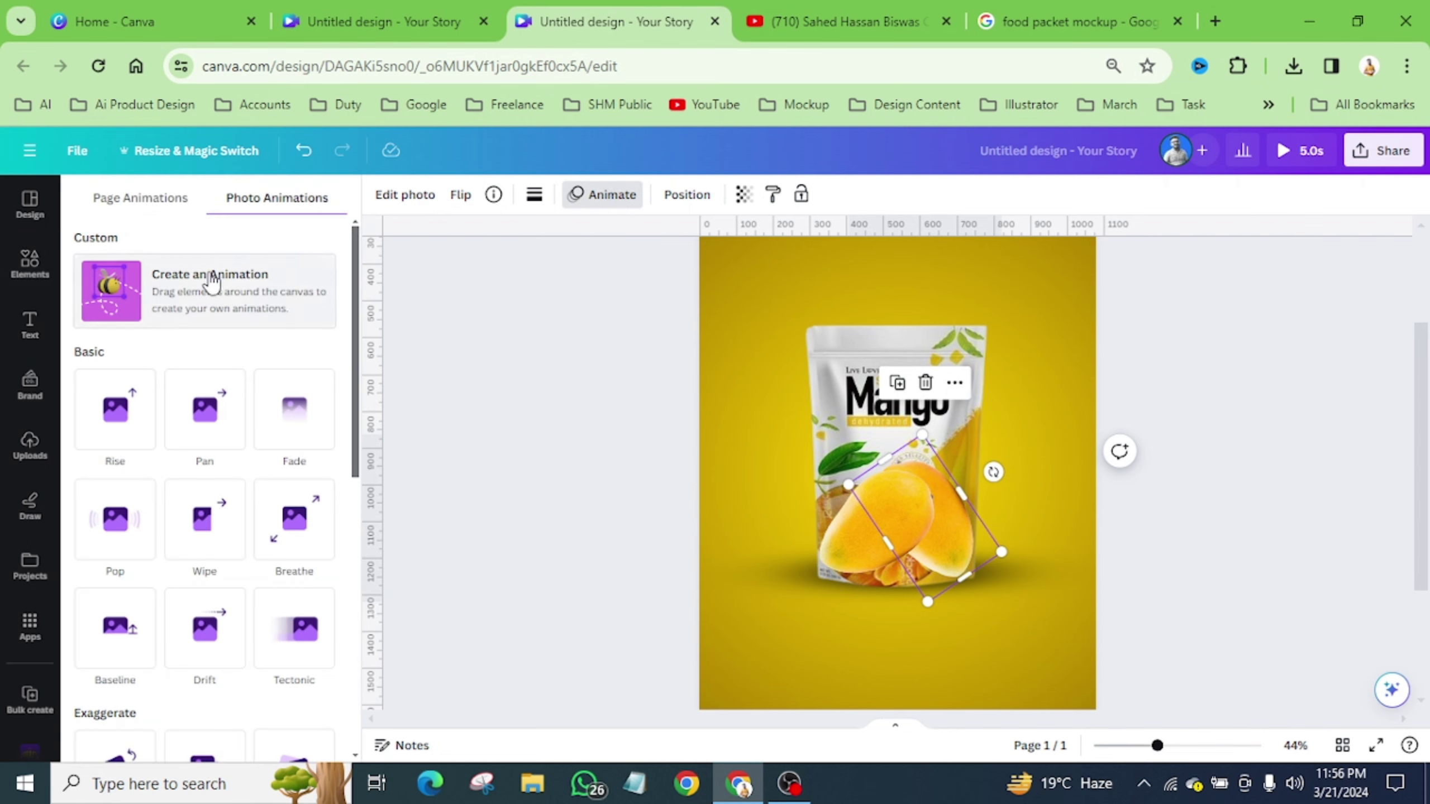
{"action": "left_click", "coordinate": [231, 289]}
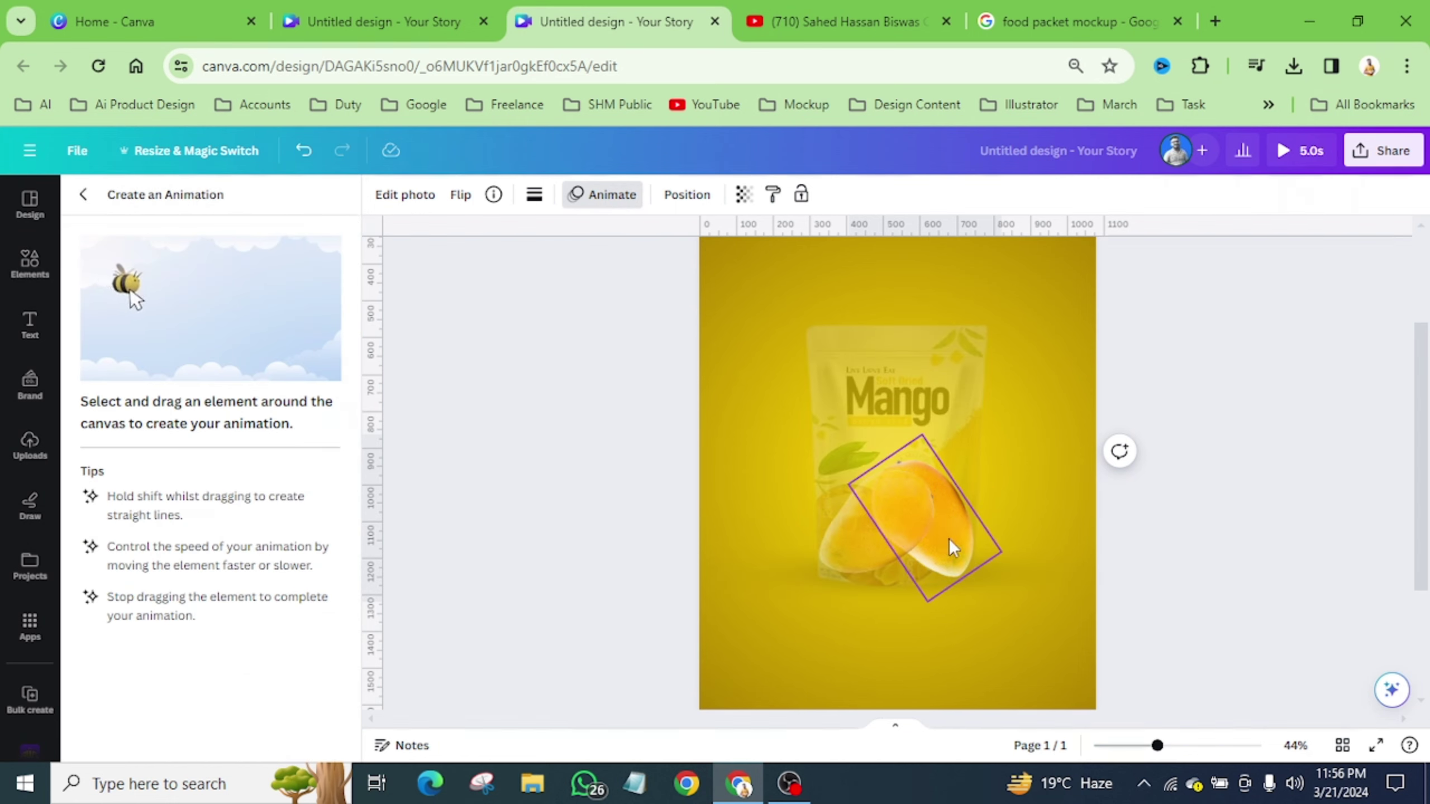
{"action": "mouse_move", "coordinate": [950, 539]}
{"action": "left_mouse_down"}
{"action": "mouse_move", "coordinate": [837, 536]}
{"action": "mouse_move", "coordinate": [856, 536]}
{"action": "left_mouse_up"}
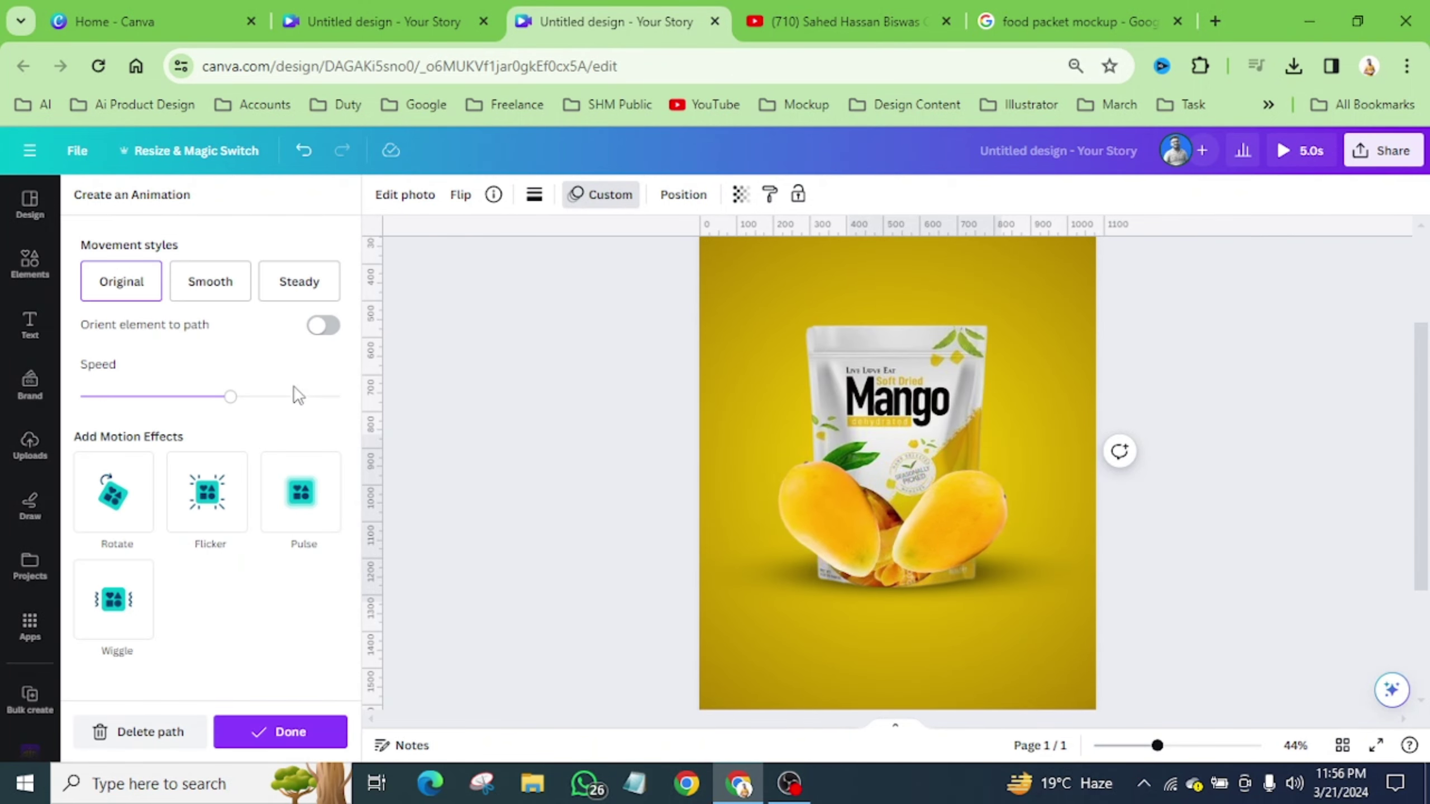
Set the rear mango's animation to Smooth with the speed at about 85% of the range, and finish it.
{"action": "left_click", "coordinate": [312, 398]}
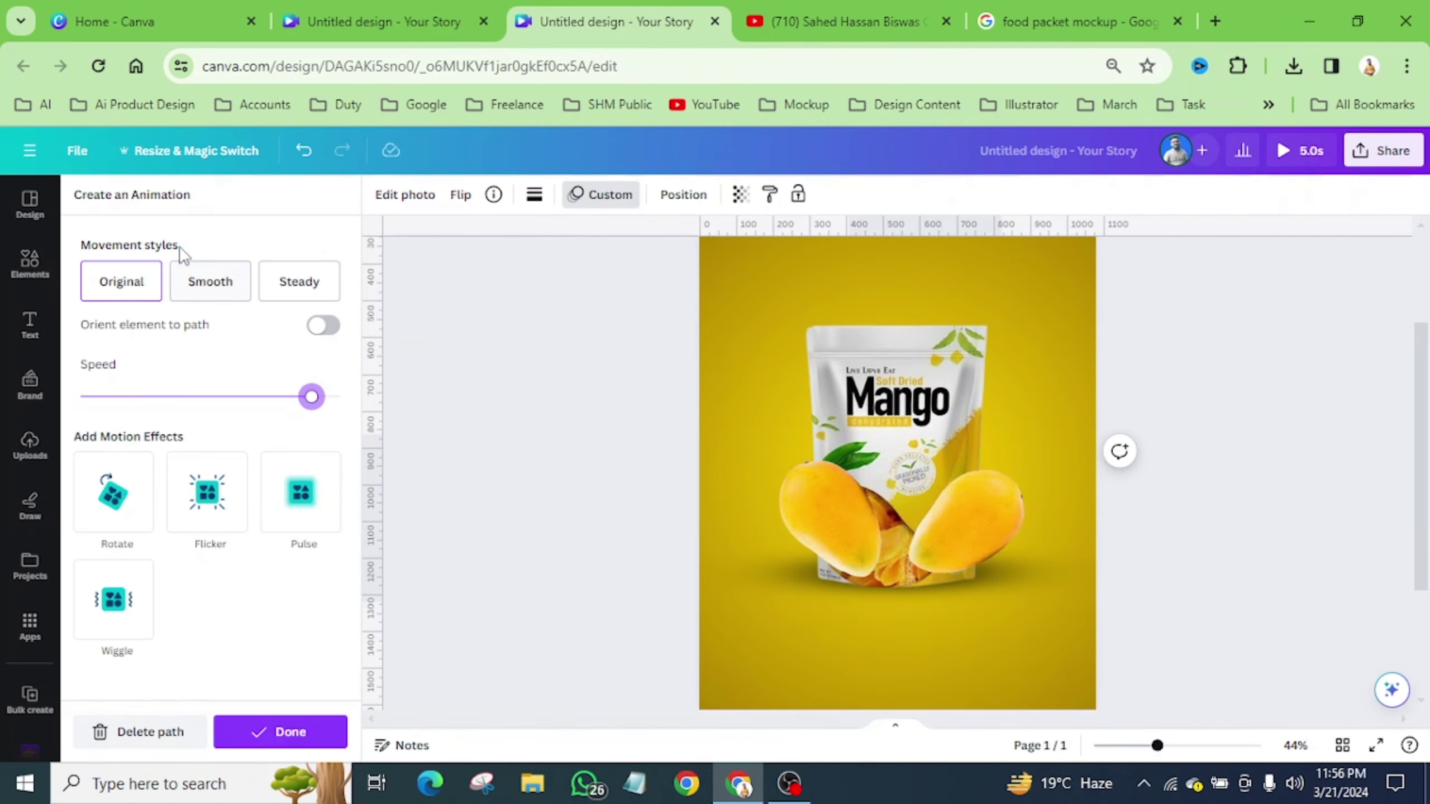
{"action": "left_click", "coordinate": [210, 287]}
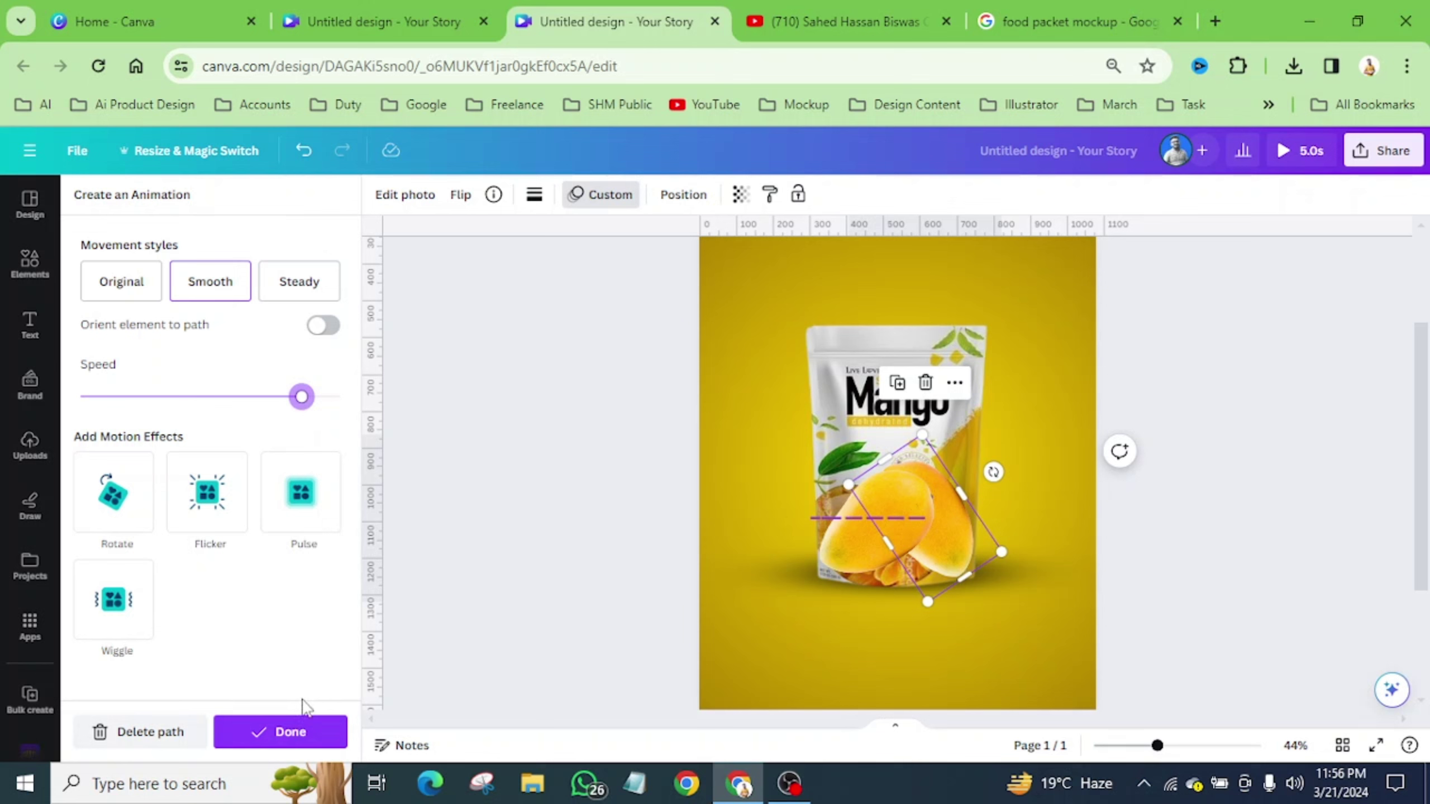
{"action": "left_click", "coordinate": [285, 732]}
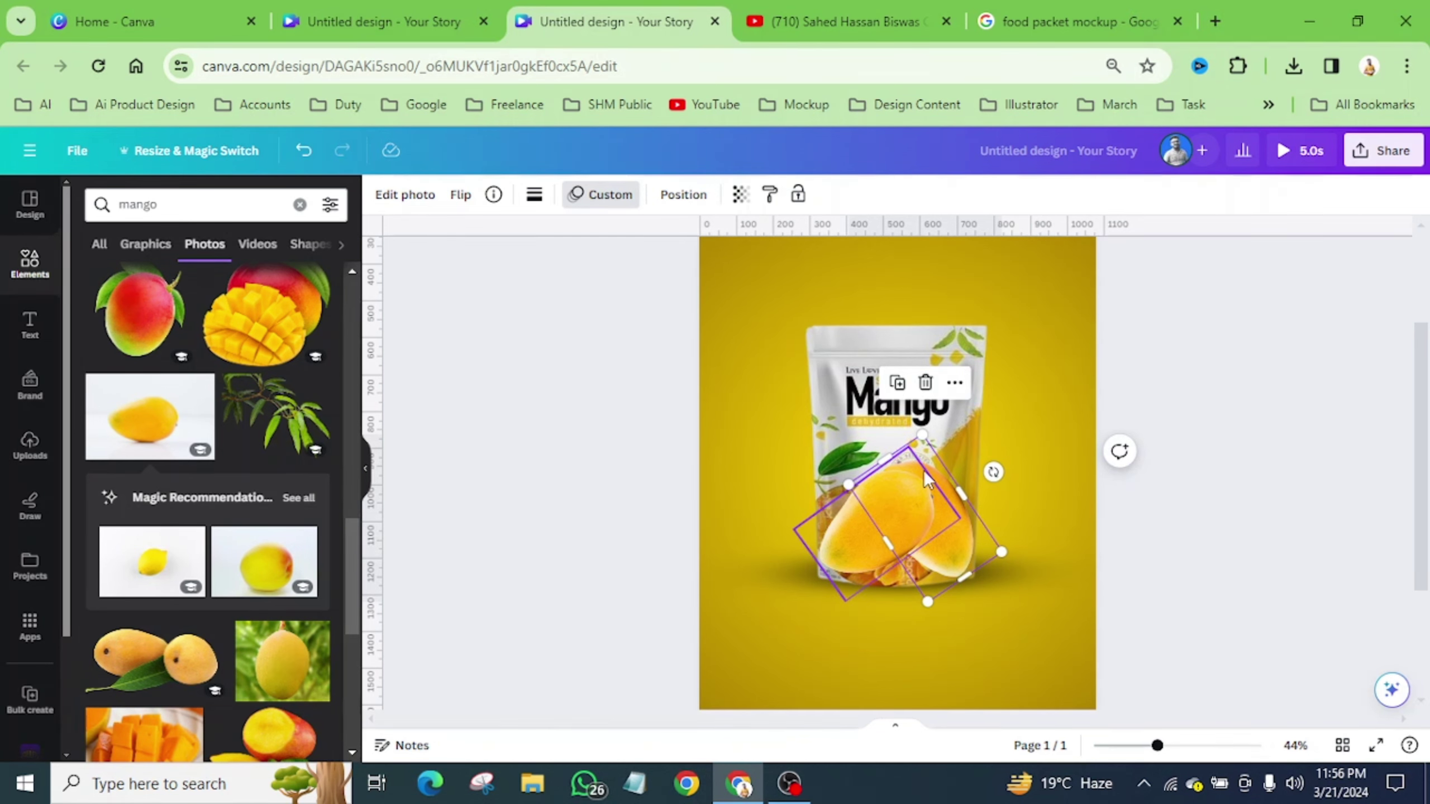
Bring the grouped pouch and shadows to the front so that the pouch covers both mangoes.
{"action": "left_click", "coordinate": [850, 353]}
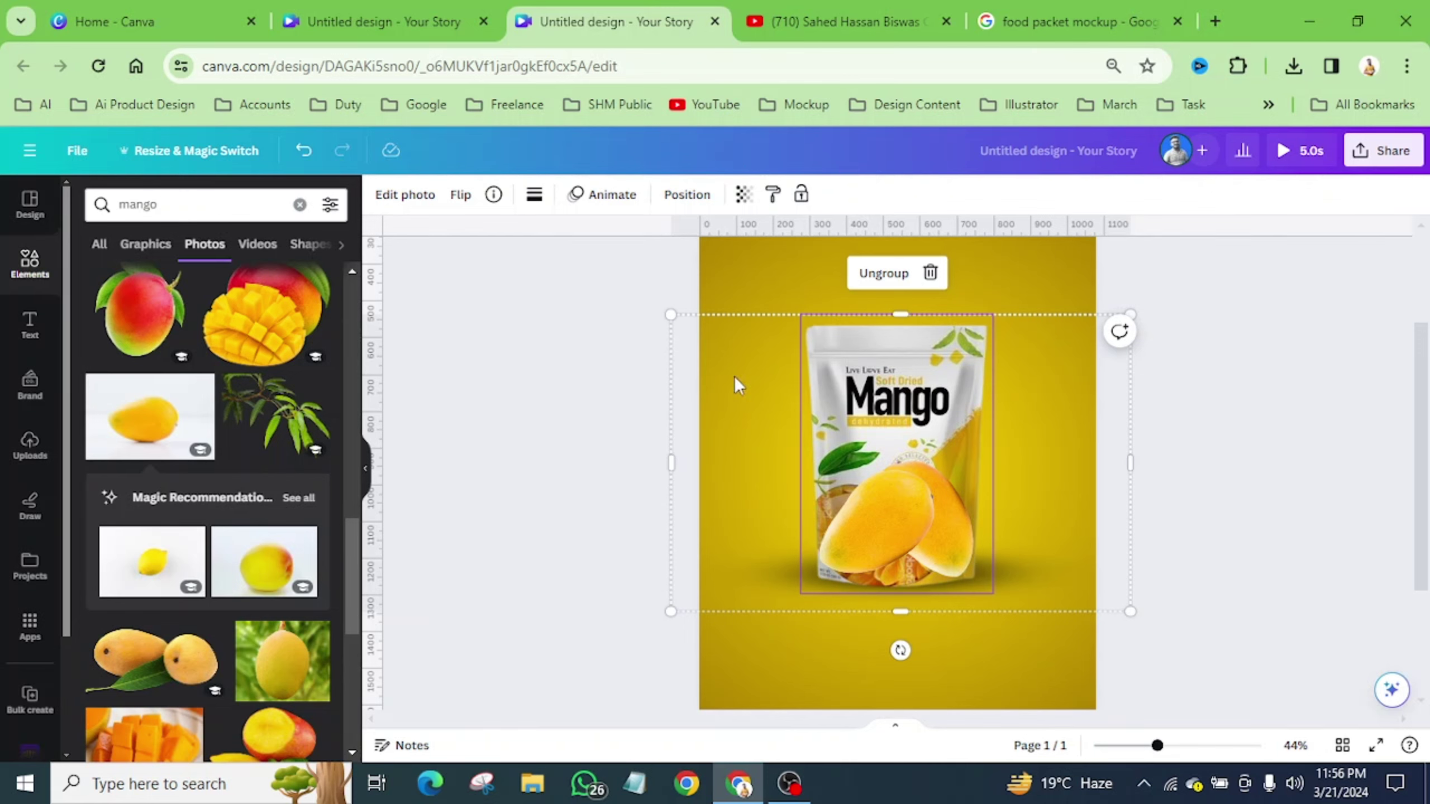
{"action": "left_click", "coordinate": [671, 317]}
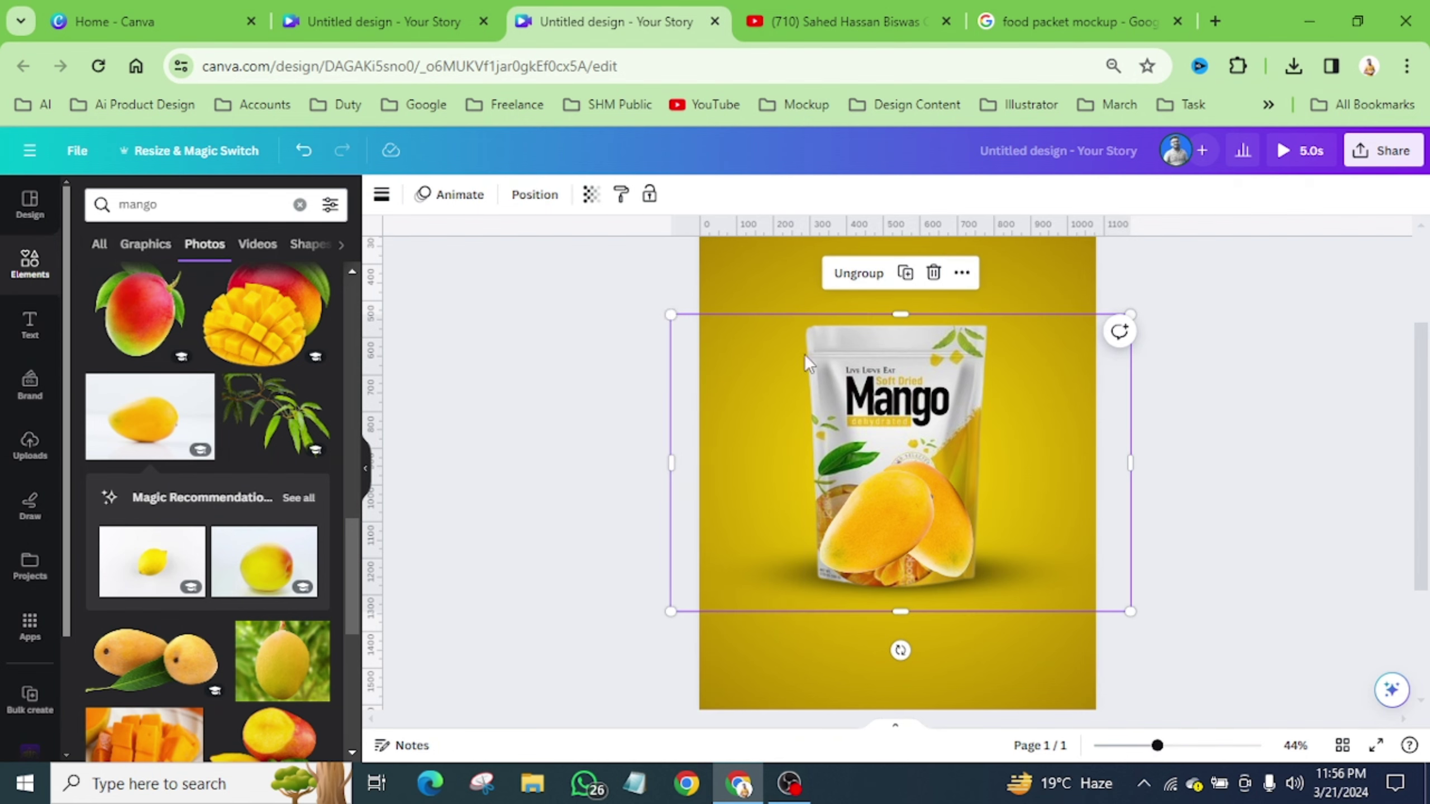
{"action": "left_click", "coordinate": [534, 194]}
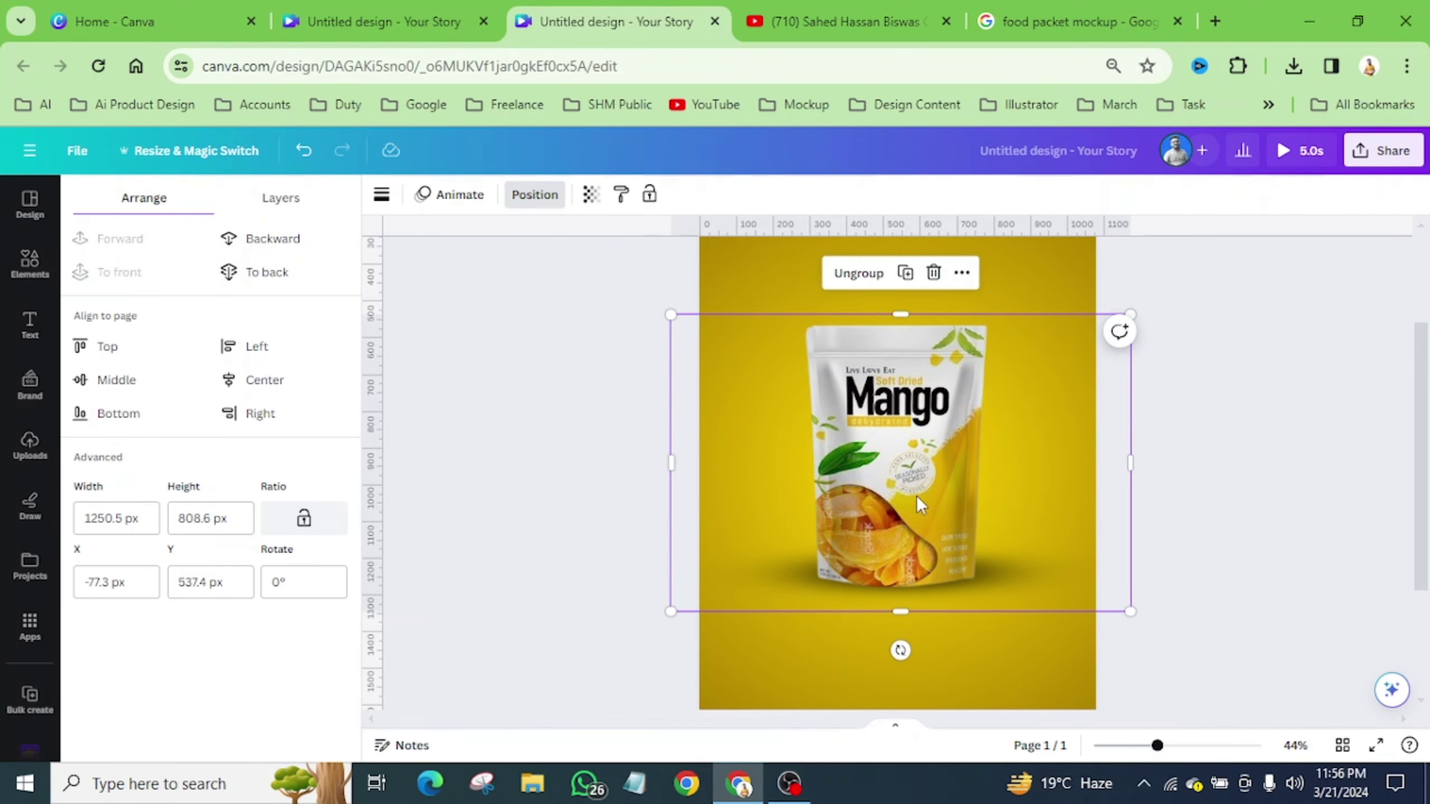
Add ruler guides along the pouch's left, right, top and bottom edges and a vertical guide through its centre.
{"action": "scroll", "coordinate": [916, 496], "scroll_direction": "down", "scroll_amount": 4}
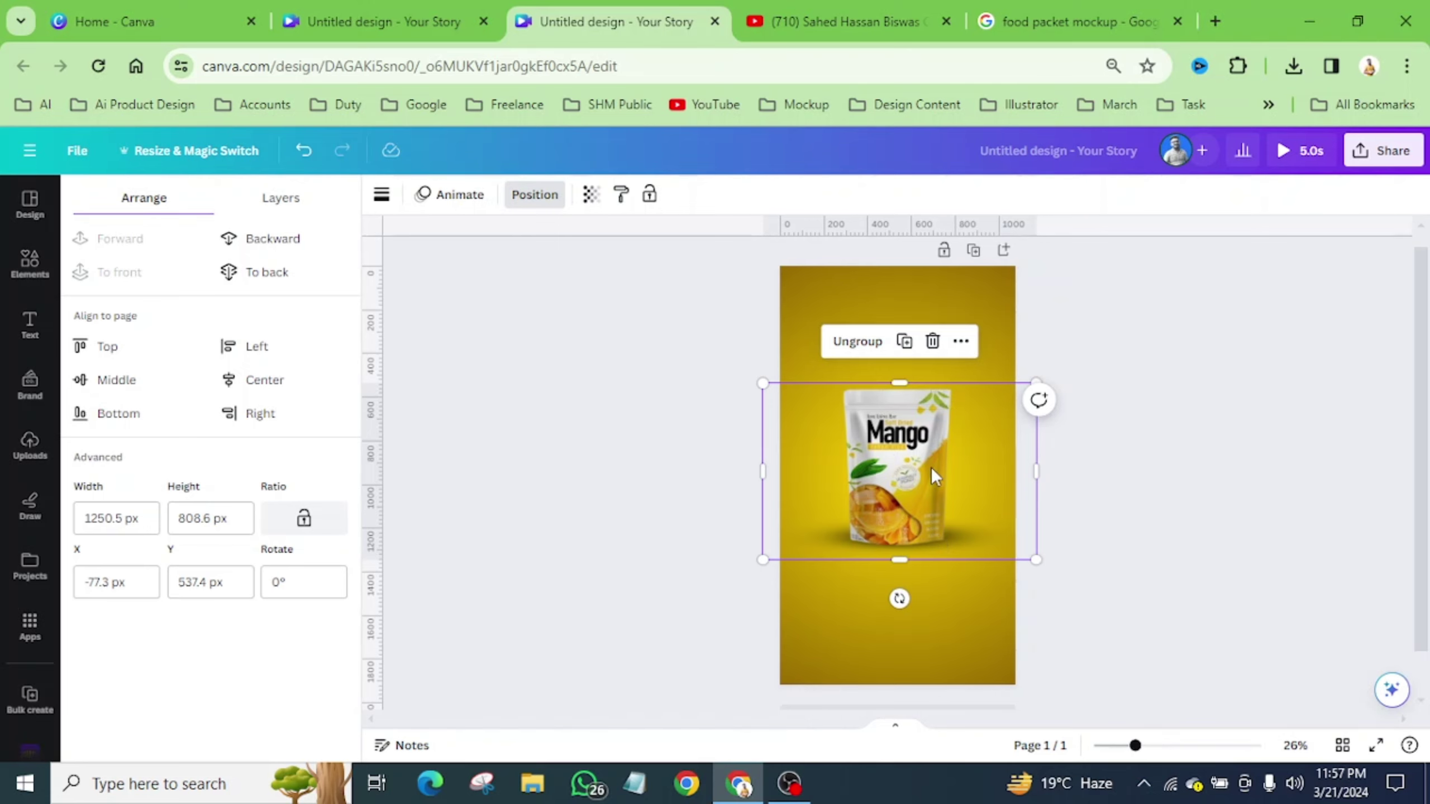
{"action": "scroll", "coordinate": [878, 457], "scroll_direction": "up", "scroll_amount": 3}
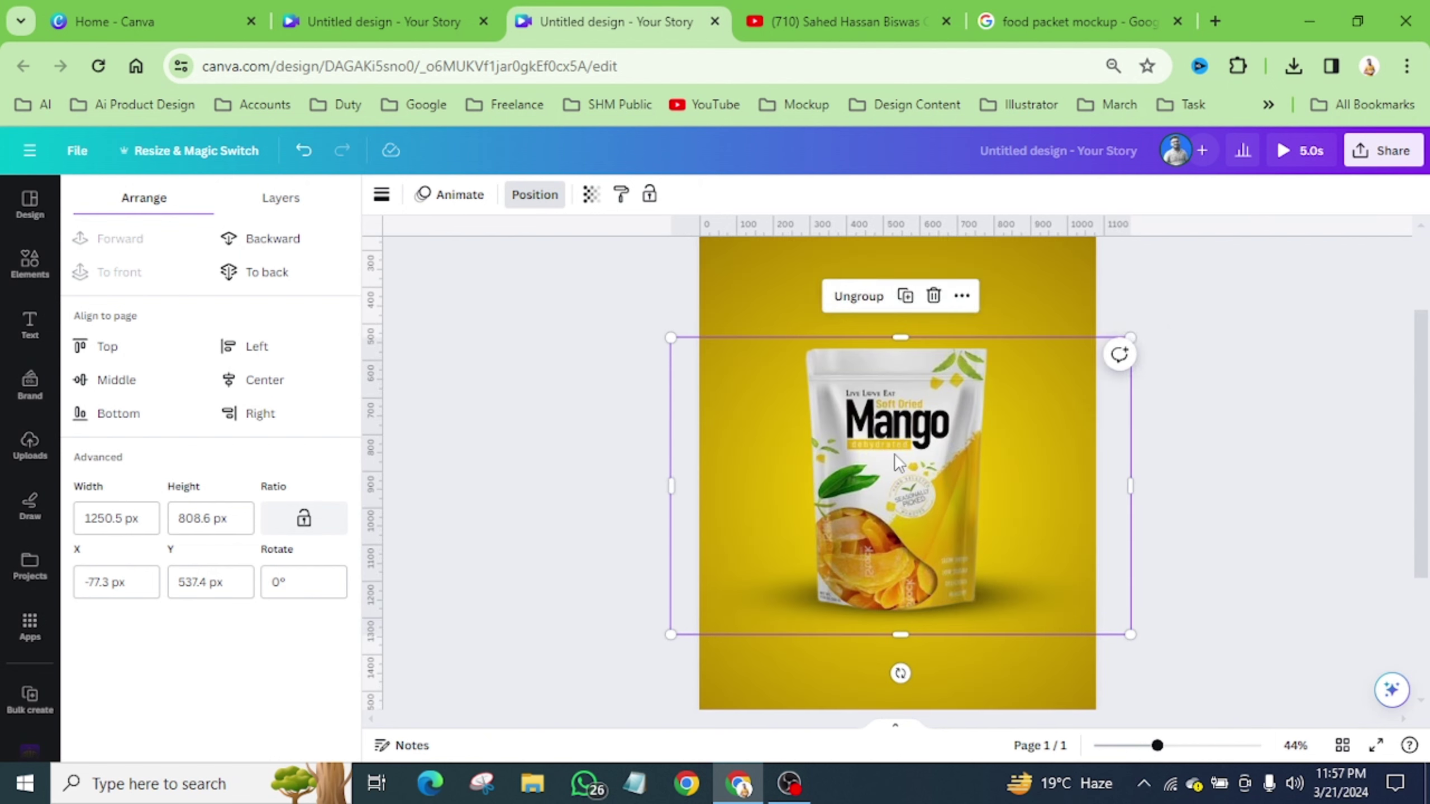
{"action": "left_click", "coordinate": [842, 452]}
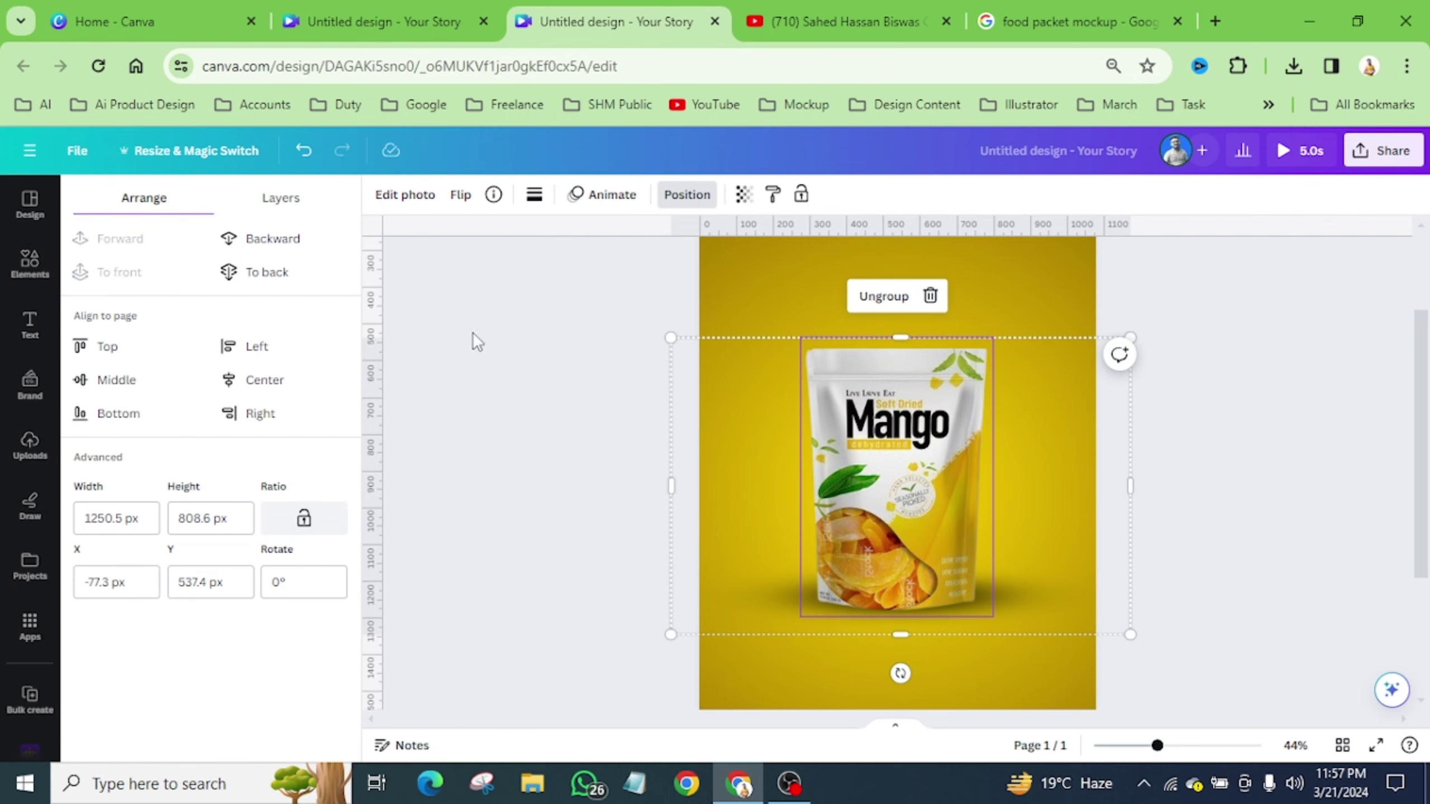
{"action": "left_click_drag", "start_coordinate": [377, 372], "coordinate": [805, 443]}
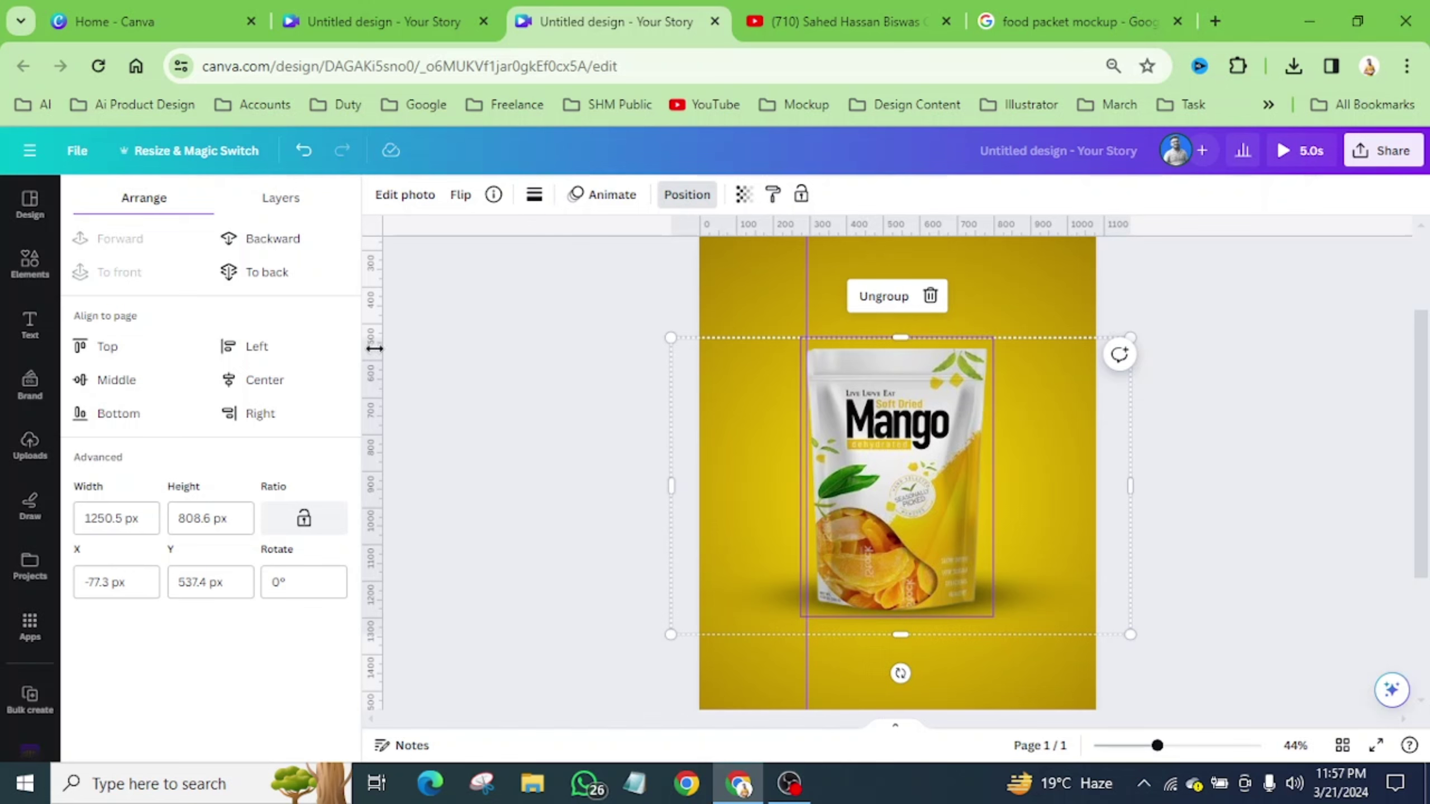
{"action": "left_click_drag", "start_coordinate": [370, 349], "coordinate": [987, 460]}
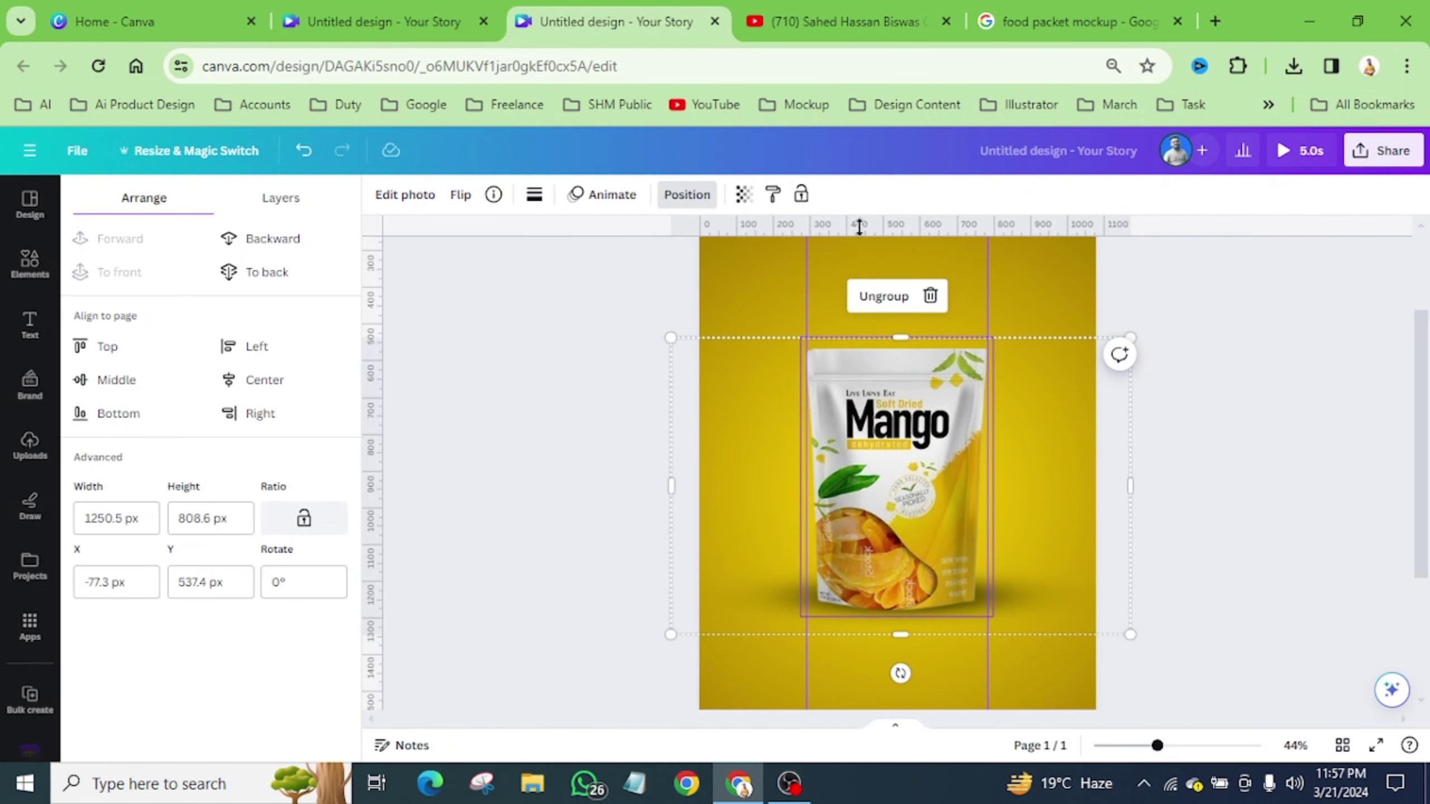
{"action": "left_click_drag", "start_coordinate": [856, 227], "coordinate": [799, 348]}
{"action": "left_click_drag", "start_coordinate": [882, 228], "coordinate": [726, 611]}
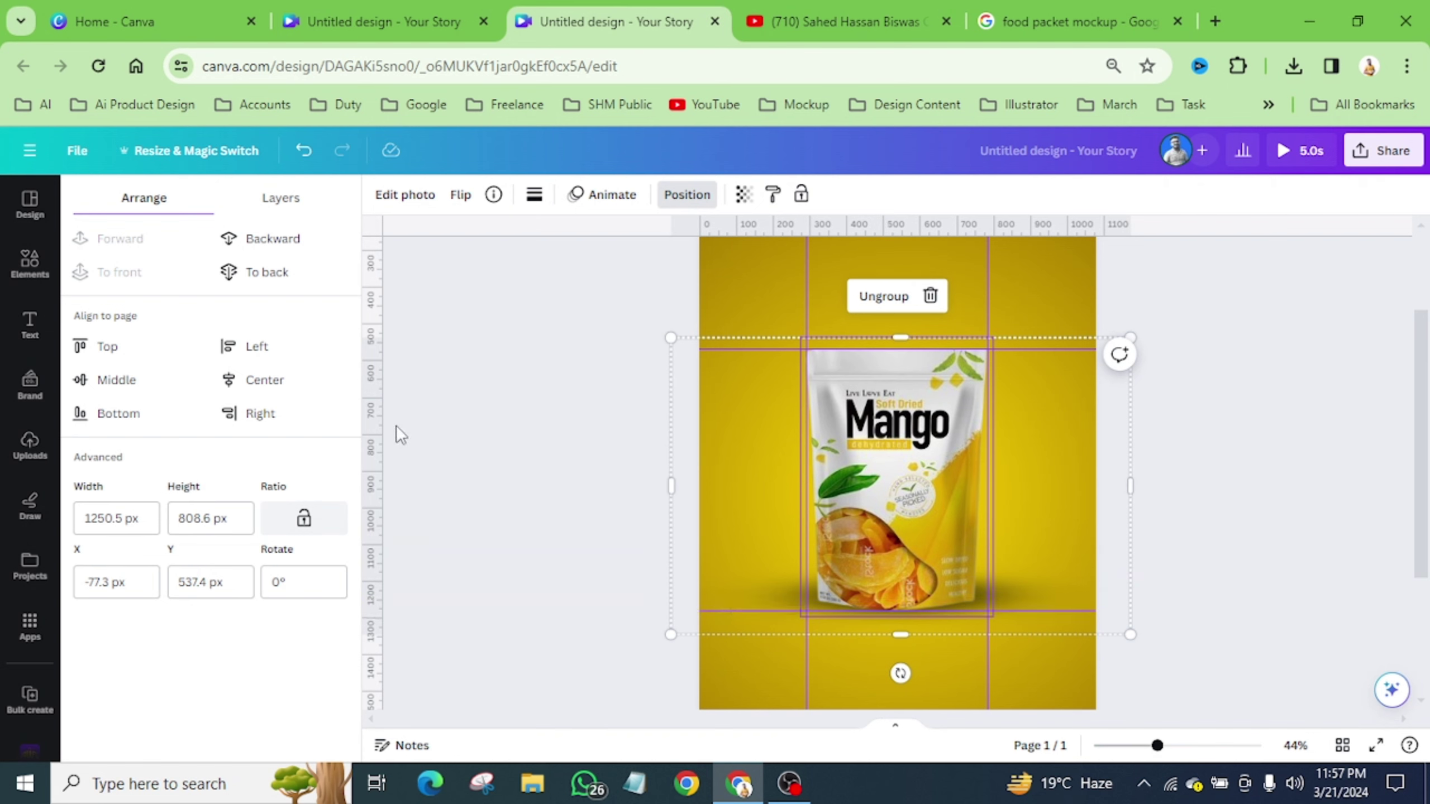
{"action": "left_click_drag", "start_coordinate": [372, 417], "coordinate": [900, 530]}
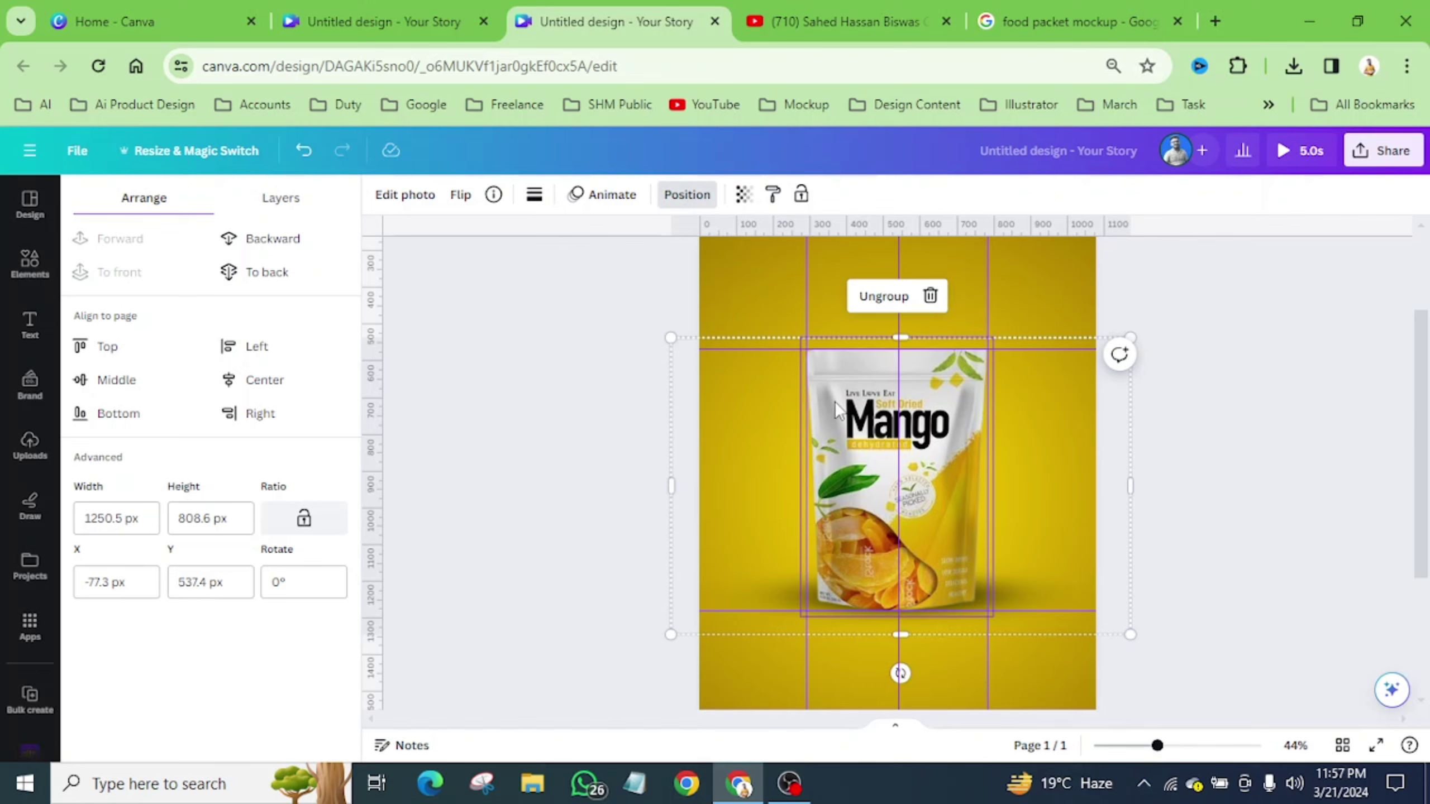
Move the grouped pouch almost entirely past the page's right edge and create a straight horizontal custom animation path back to the pouch guides.
{"action": "left_click_drag", "start_coordinate": [837, 410], "coordinate": [1115, 417]}
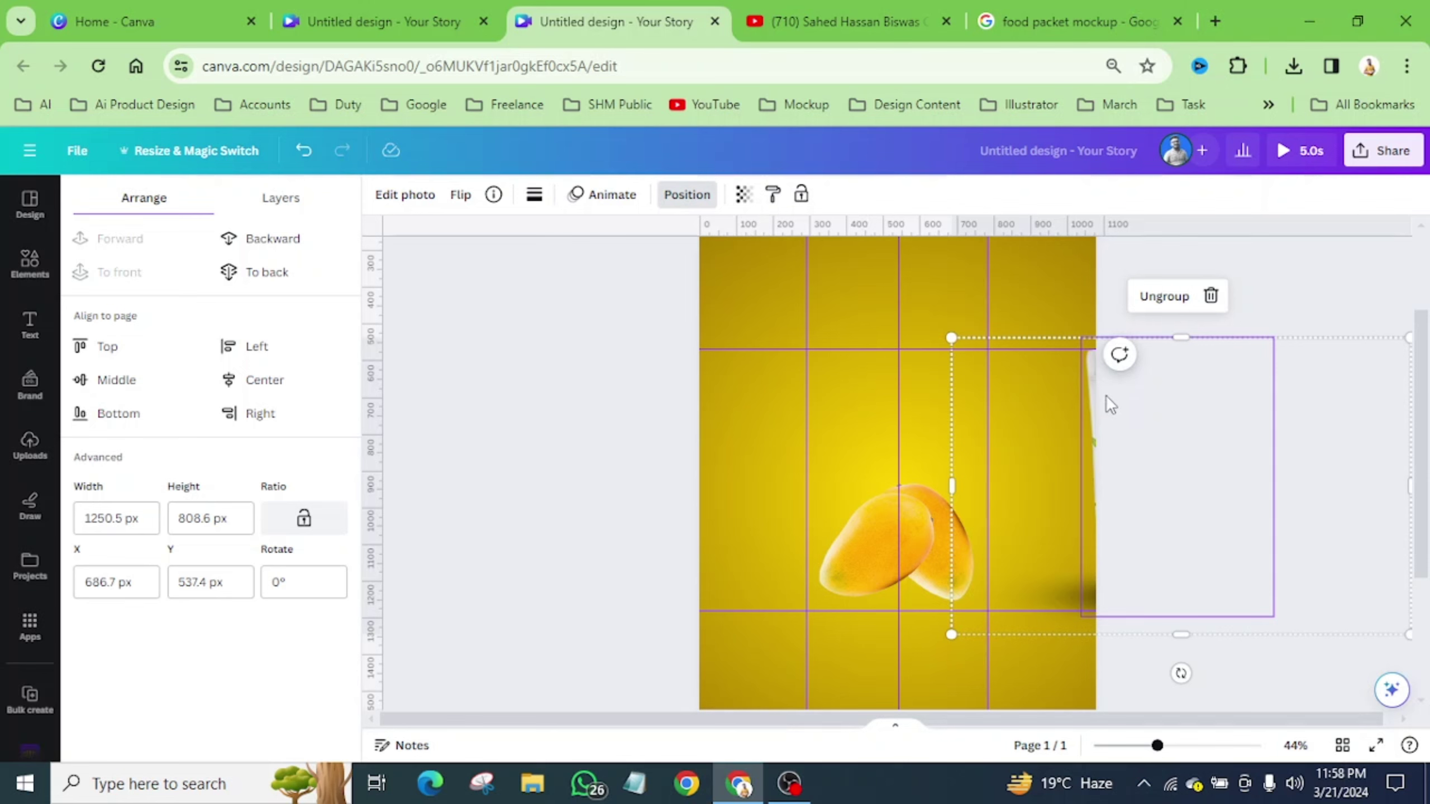
{"action": "left_click", "coordinate": [949, 337]}
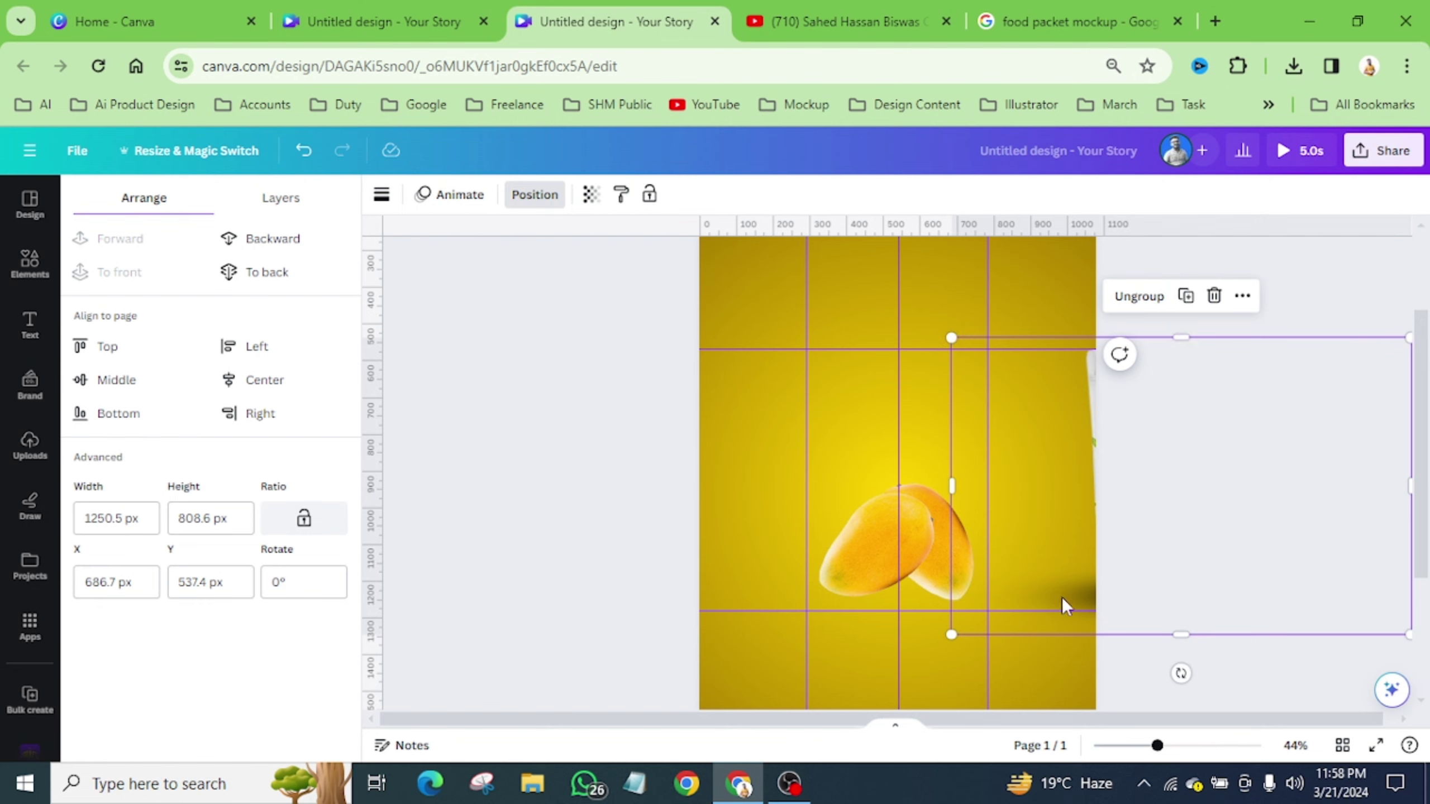
{"action": "left_click", "coordinate": [458, 195]}
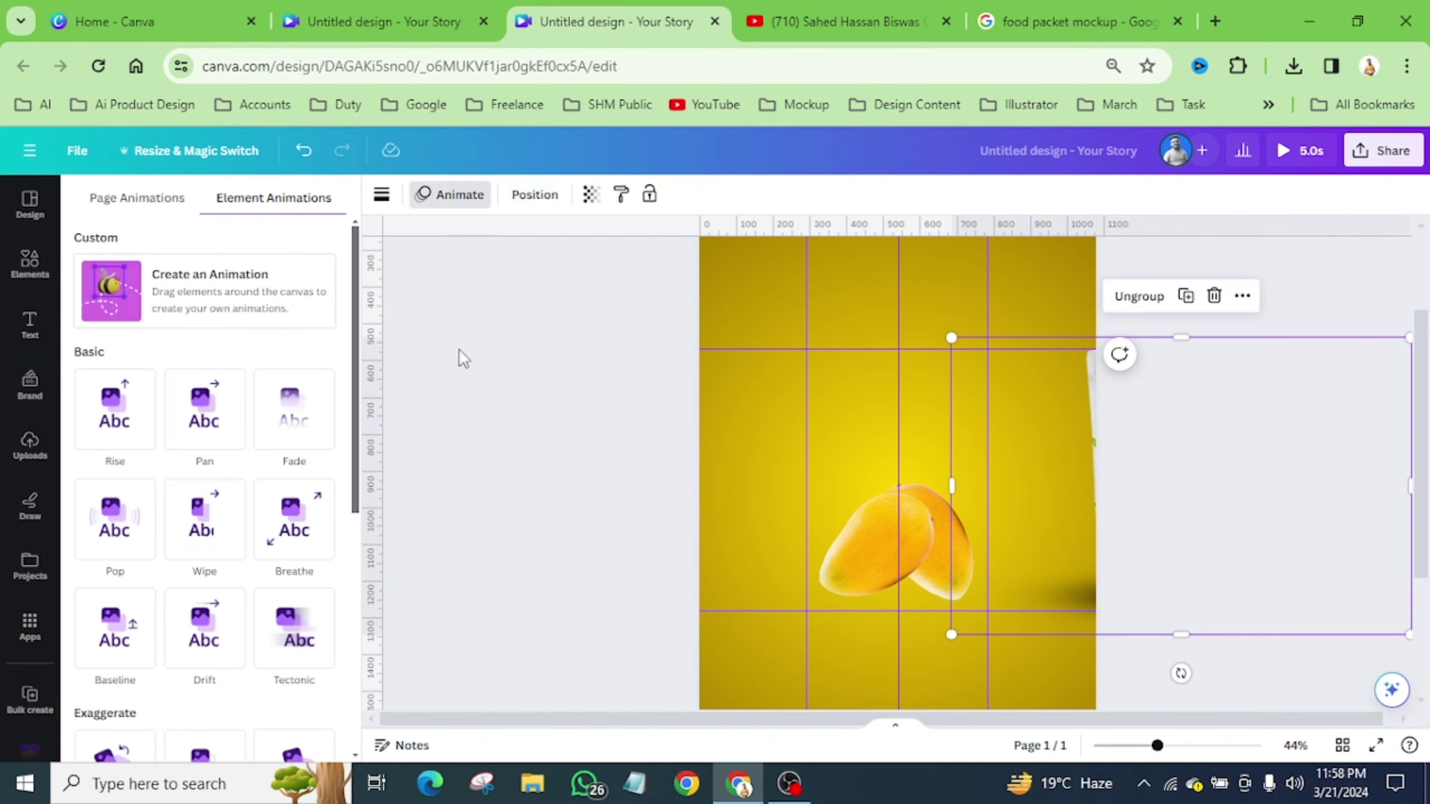
{"action": "left_click", "coordinate": [240, 301]}
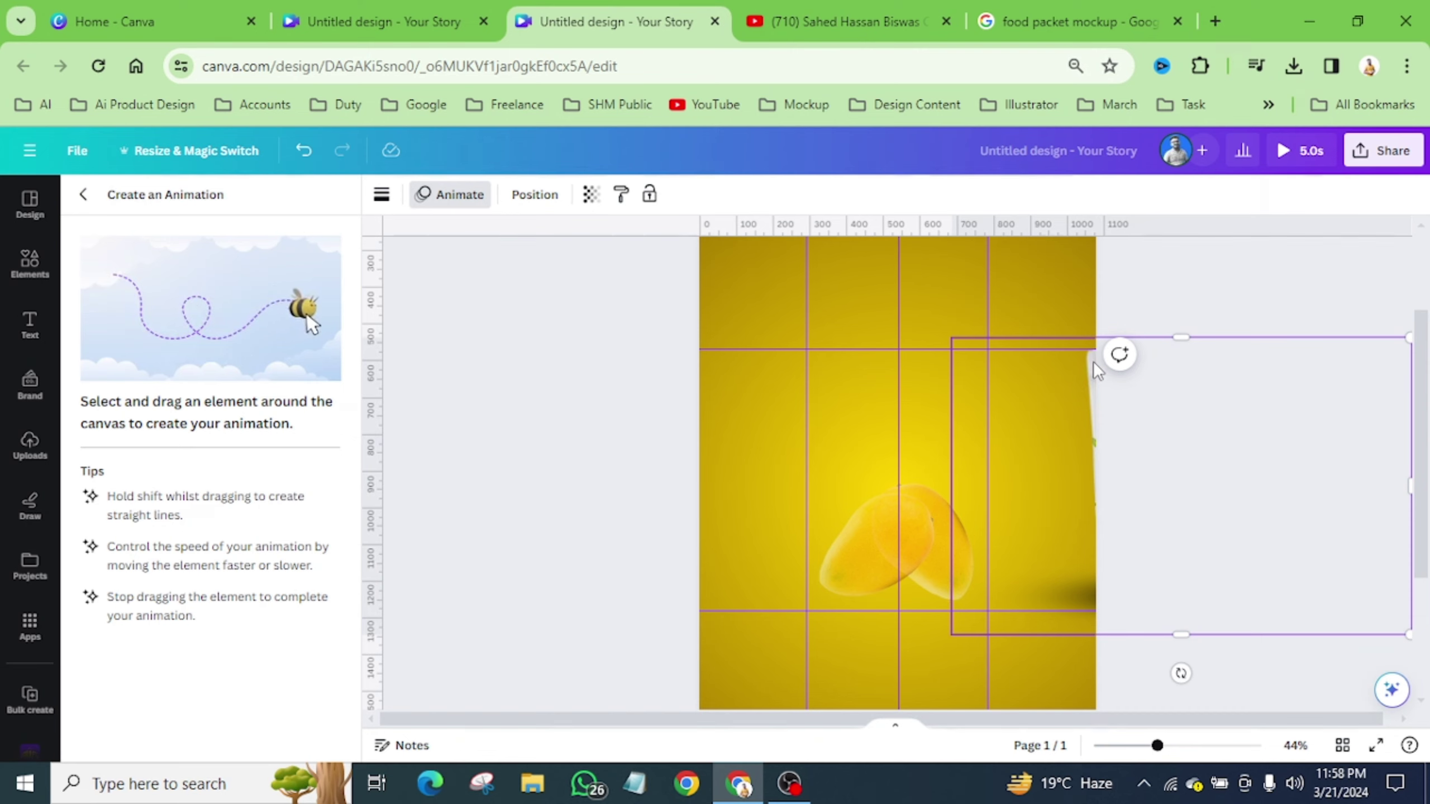
{"action": "mouse_move", "coordinate": [1092, 362]}
{"action": "left_mouse_down"}
{"action": "mouse_move", "coordinate": [751, 354]}
{"action": "mouse_move", "coordinate": [814, 352]}
{"action": "left_mouse_up"}
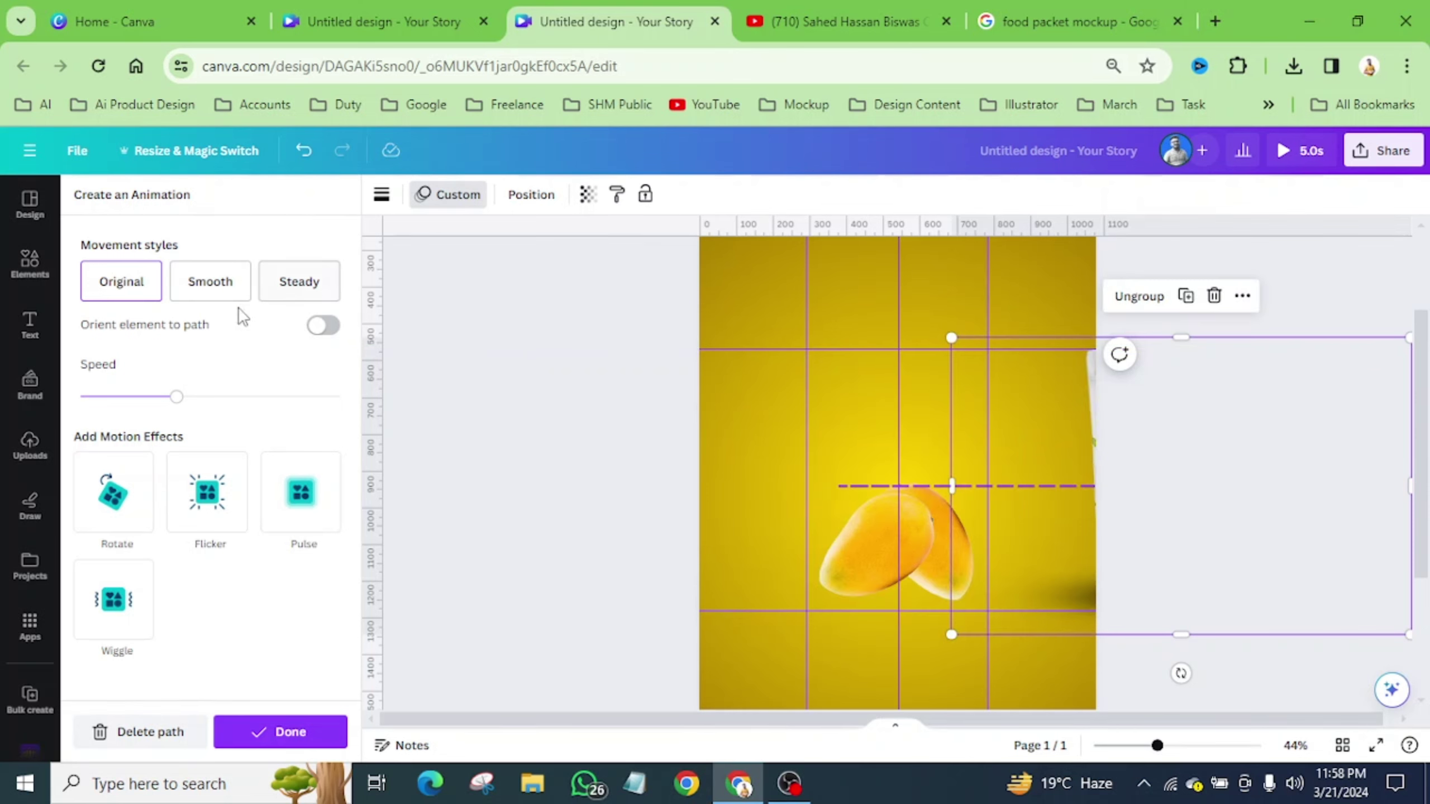
Set the grouped pouch's animation to Smooth with the speed at about 80% of the range, and finish it.
{"action": "left_click", "coordinate": [207, 289]}
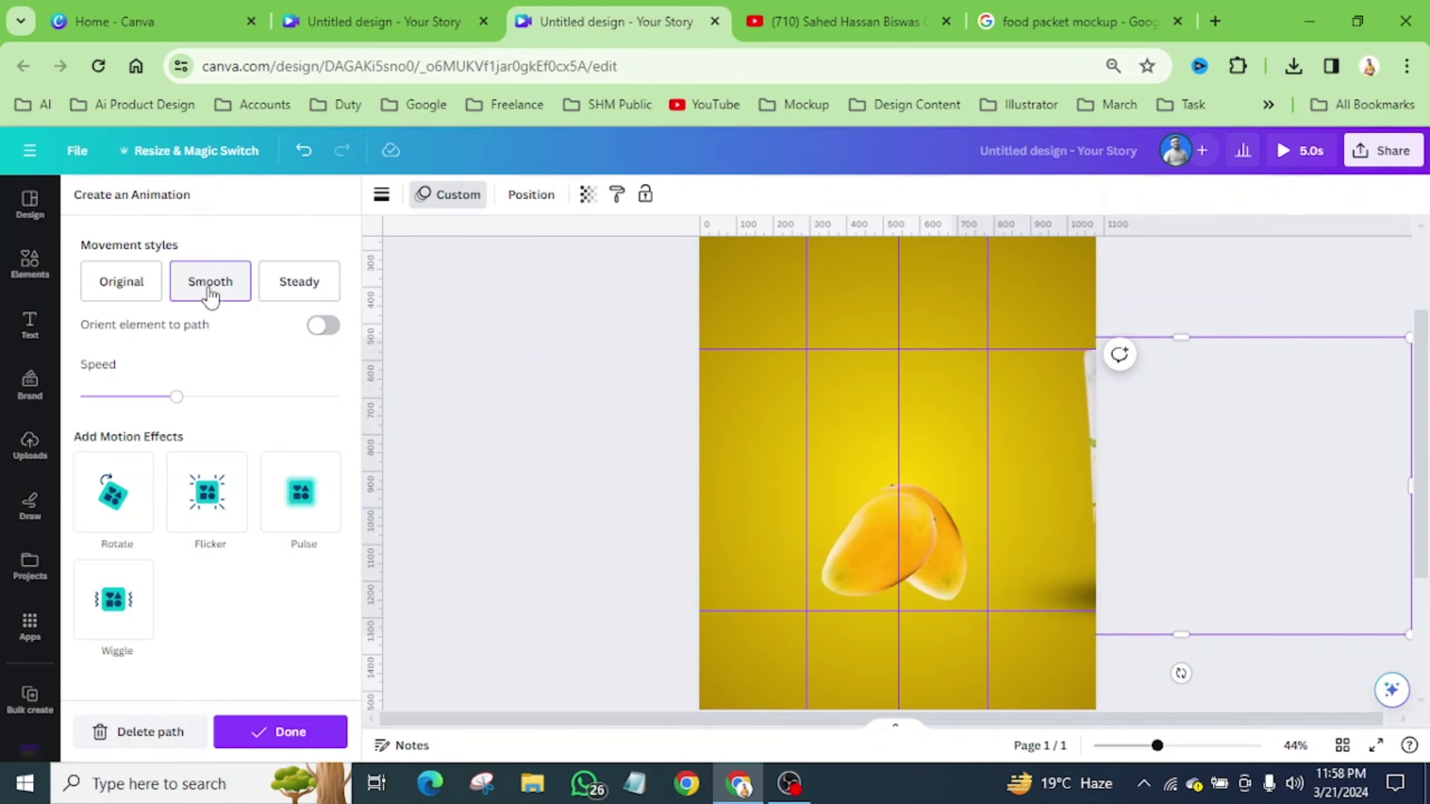
{"action": "left_click", "coordinate": [285, 398]}
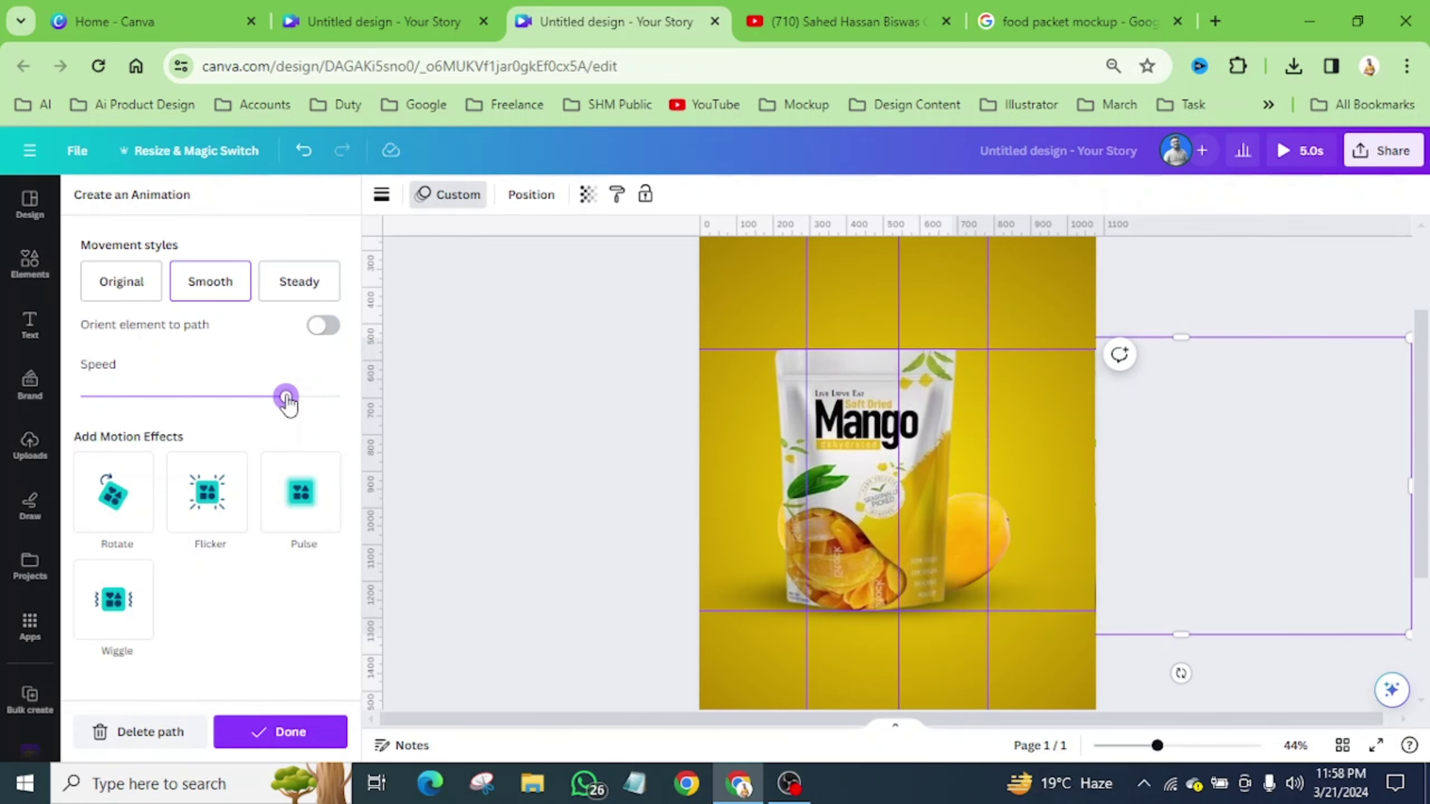
{"action": "left_click", "coordinate": [289, 739]}
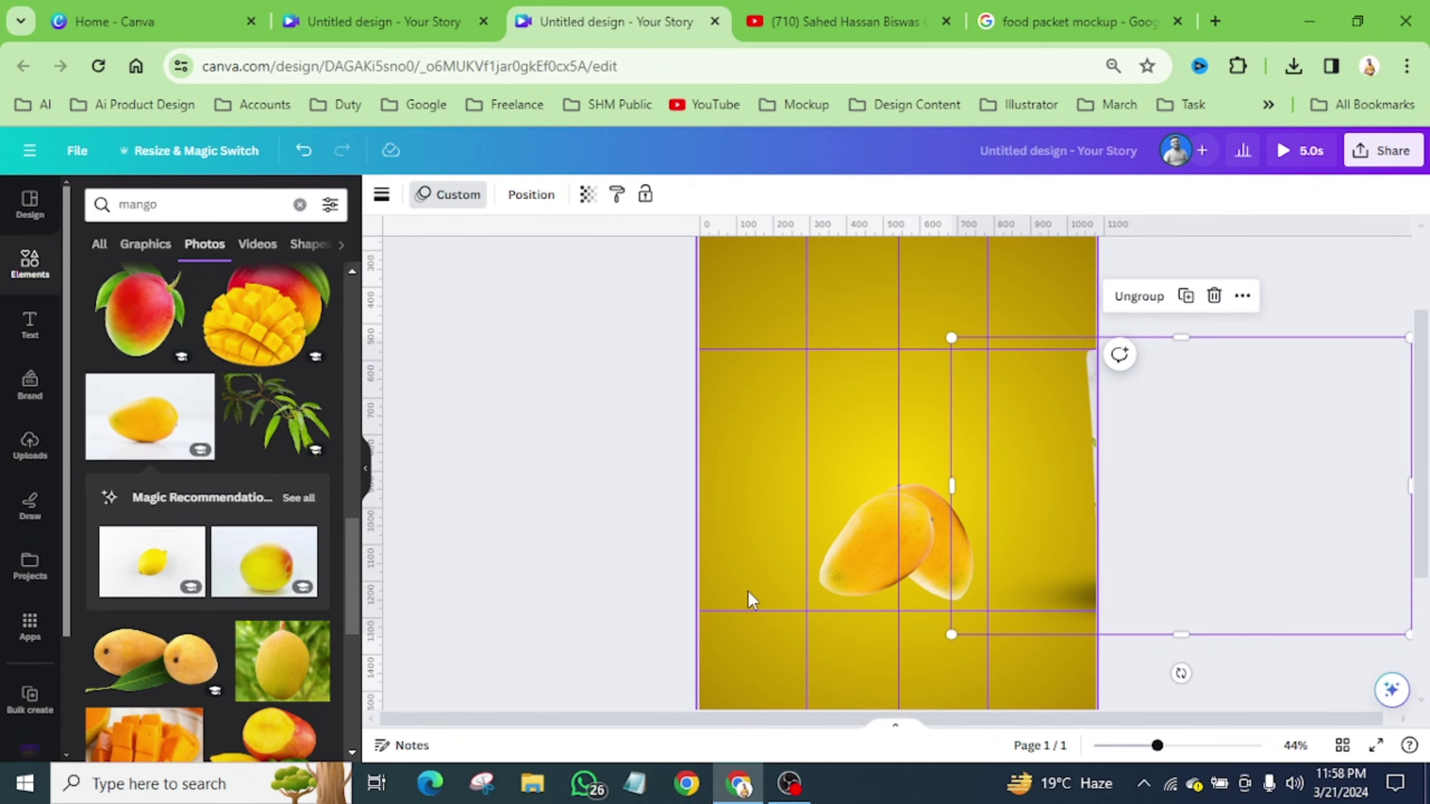
Duplicate the page with the pouch and mangoes to make a second page.
{"action": "scroll", "coordinate": [769, 536], "scroll_direction": "down", "scroll_amount": 3}
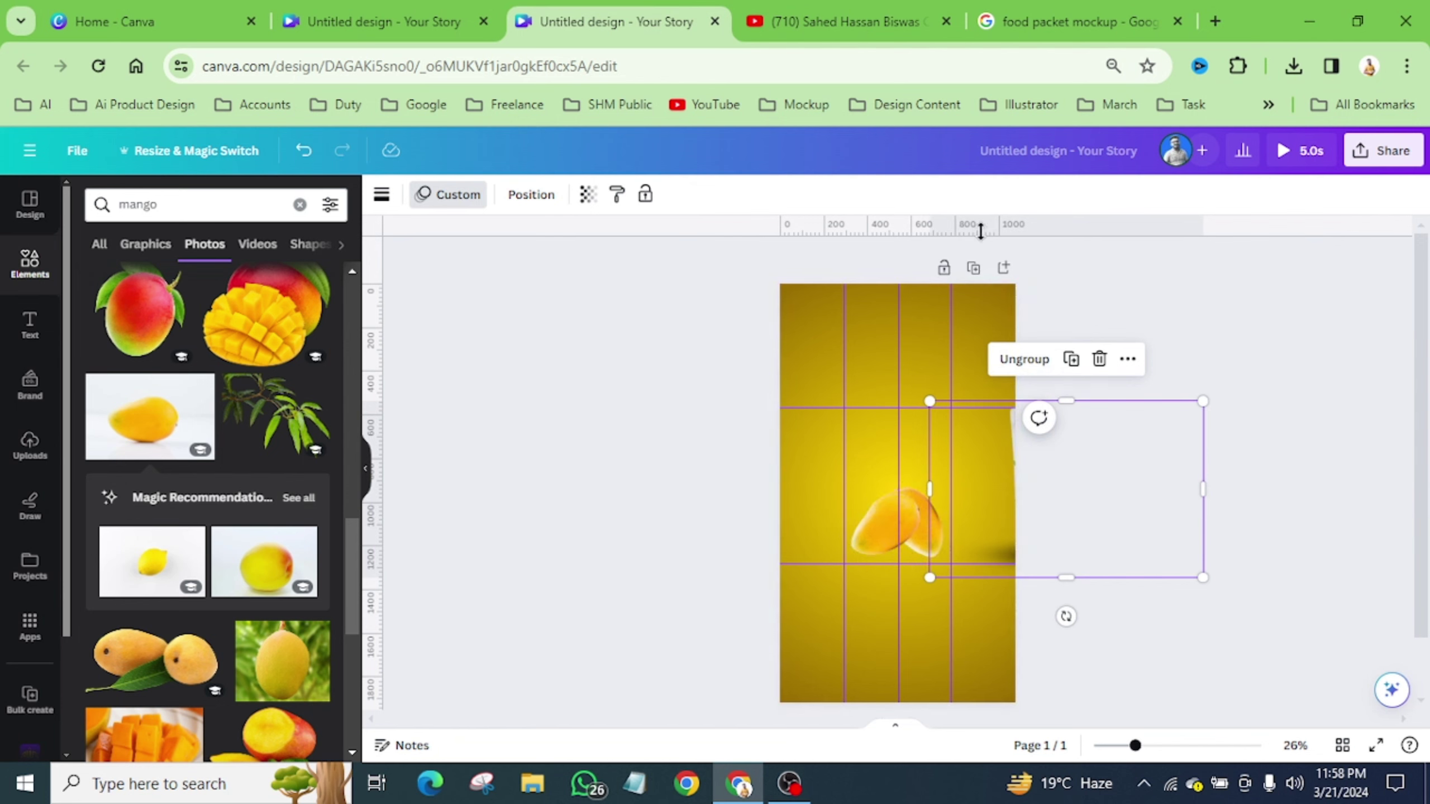
{"action": "left_click", "coordinate": [975, 269]}
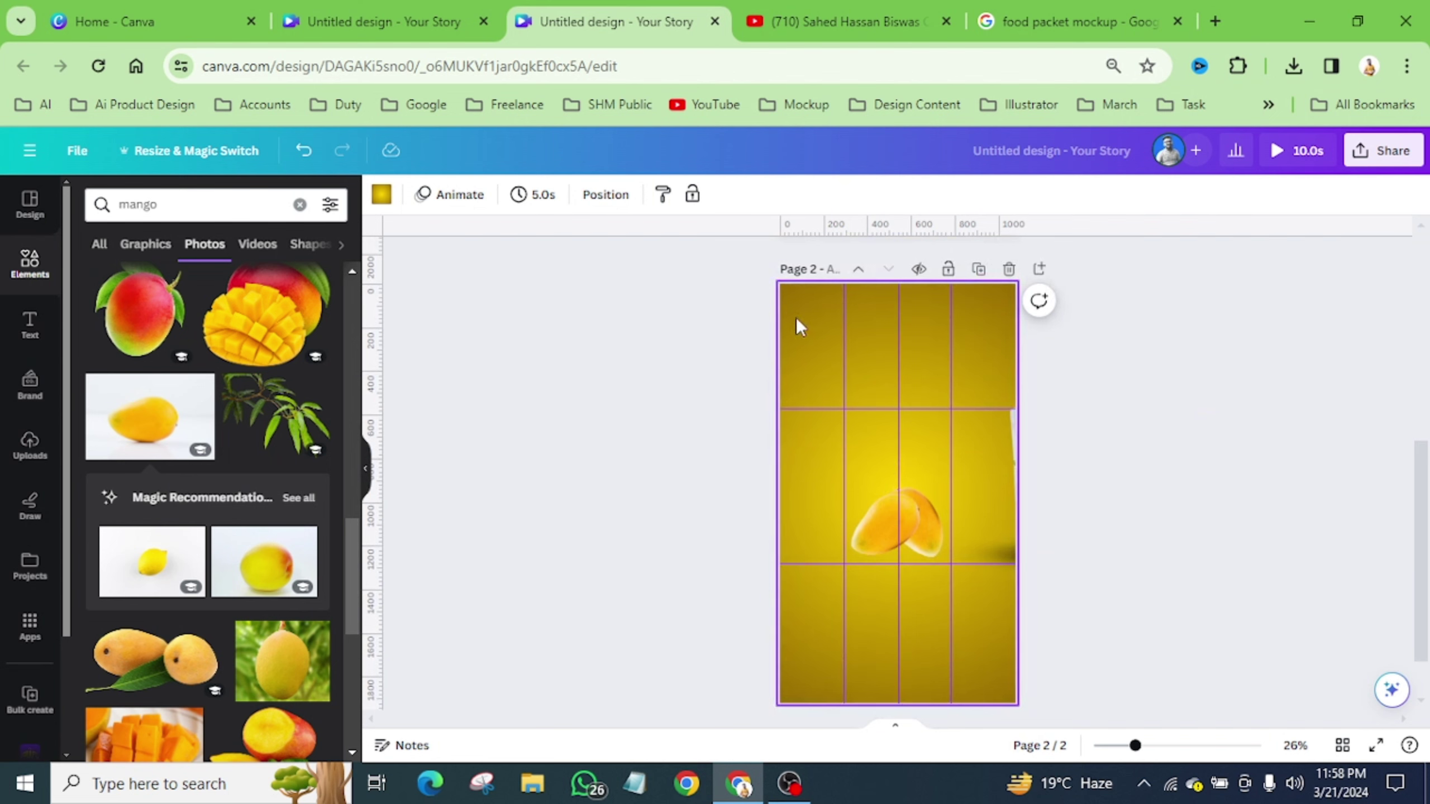
{"action": "scroll", "coordinate": [913, 393], "scroll_direction": "up", "scroll_amount": 5}
{"action": "scroll", "coordinate": [824, 280], "scroll_direction": "down", "scroll_amount": 5}
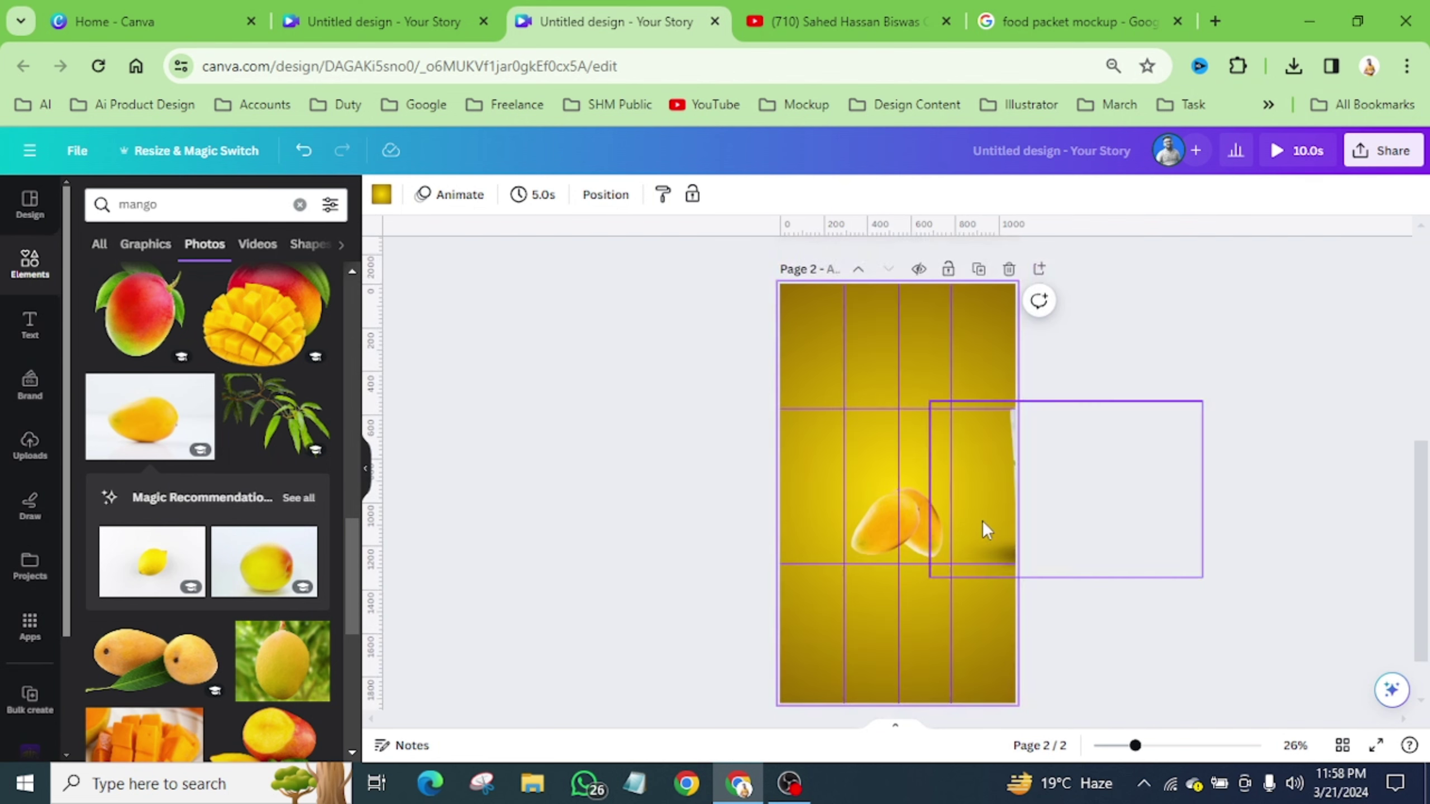
Delete both mangoes from page 1 so that only the sliding pouch remains there.
{"action": "scroll", "coordinate": [982, 521], "scroll_direction": "up", "scroll_amount": 5}
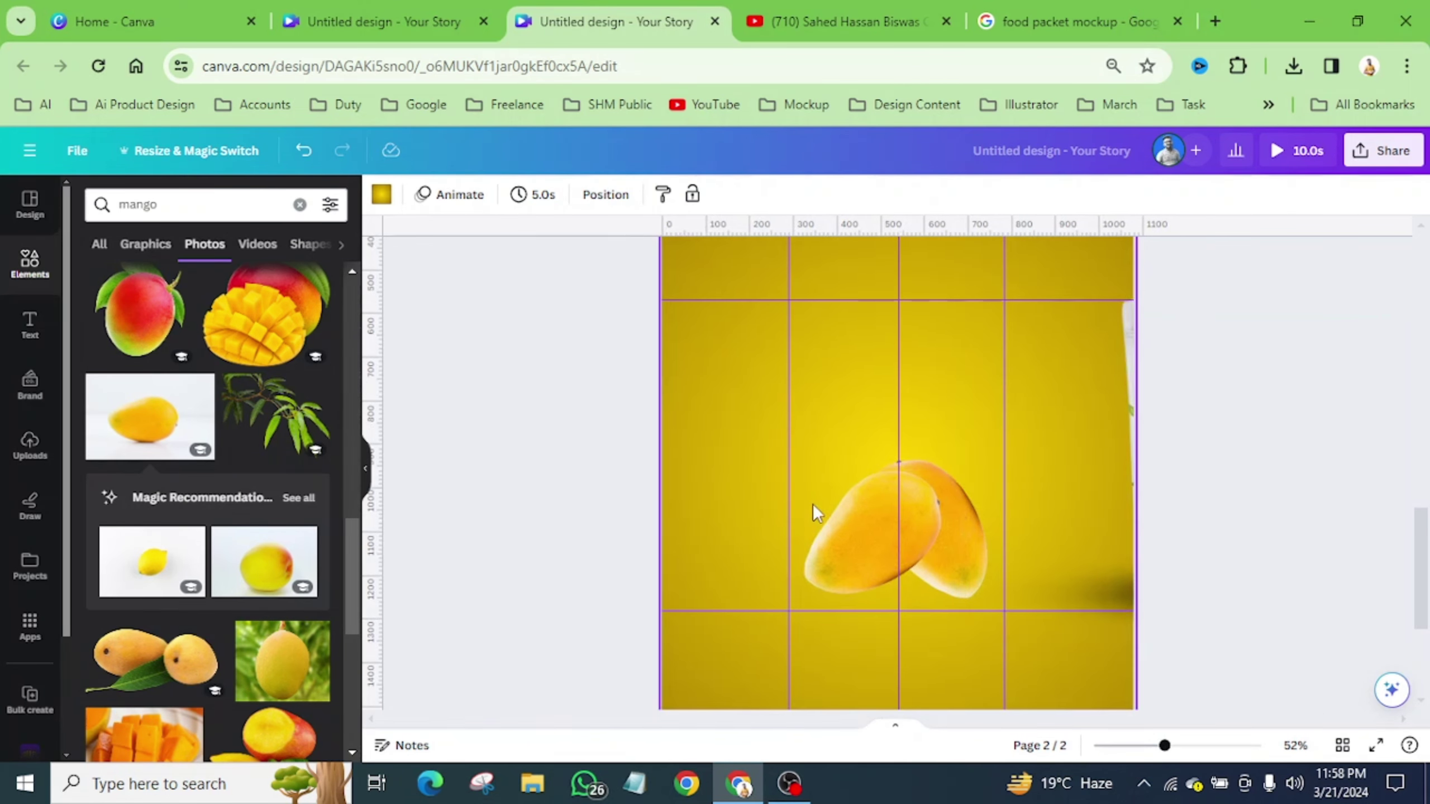
{"action": "scroll", "coordinate": [845, 510], "scroll_direction": "up", "scroll_amount": 10}
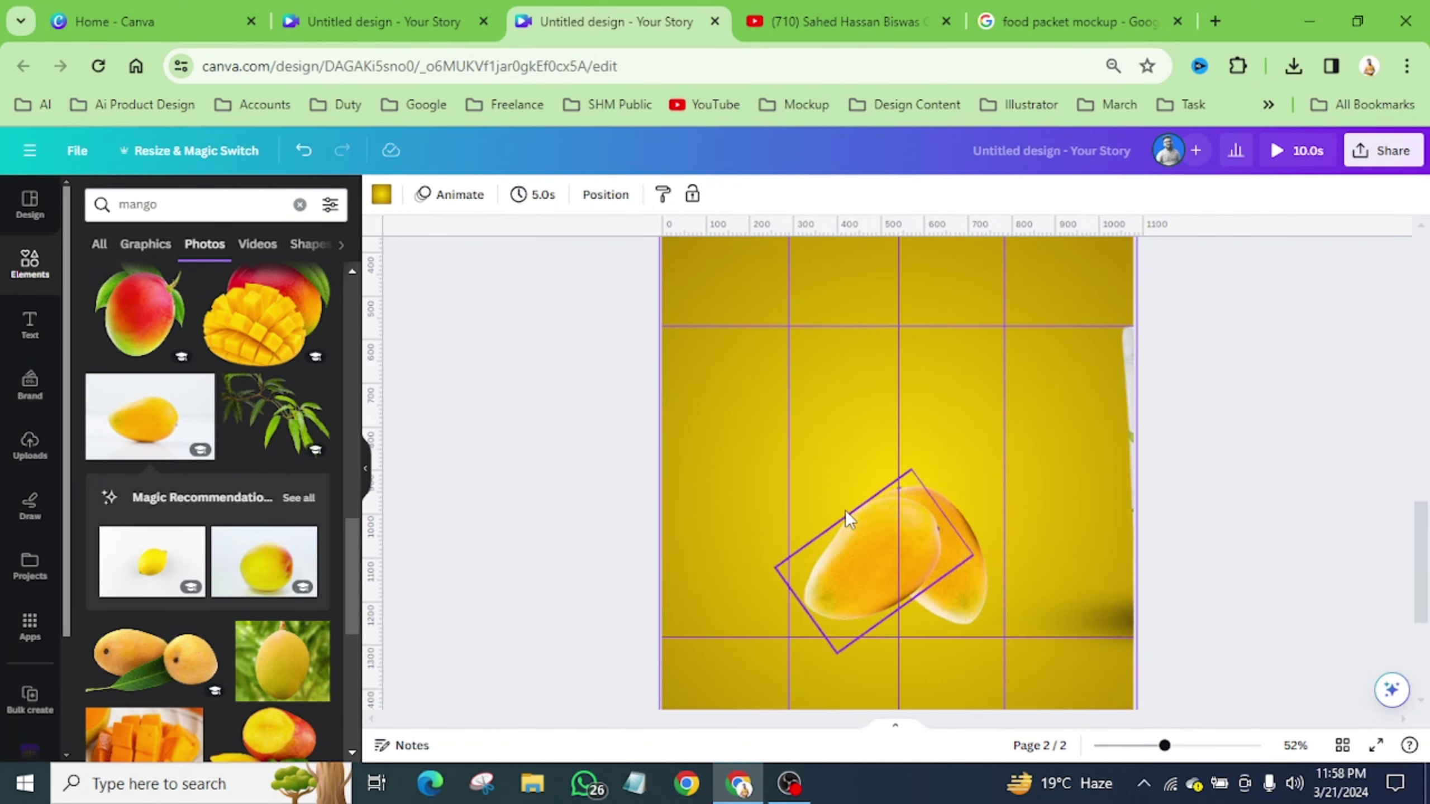
{"action": "left_click", "coordinate": [865, 496]}
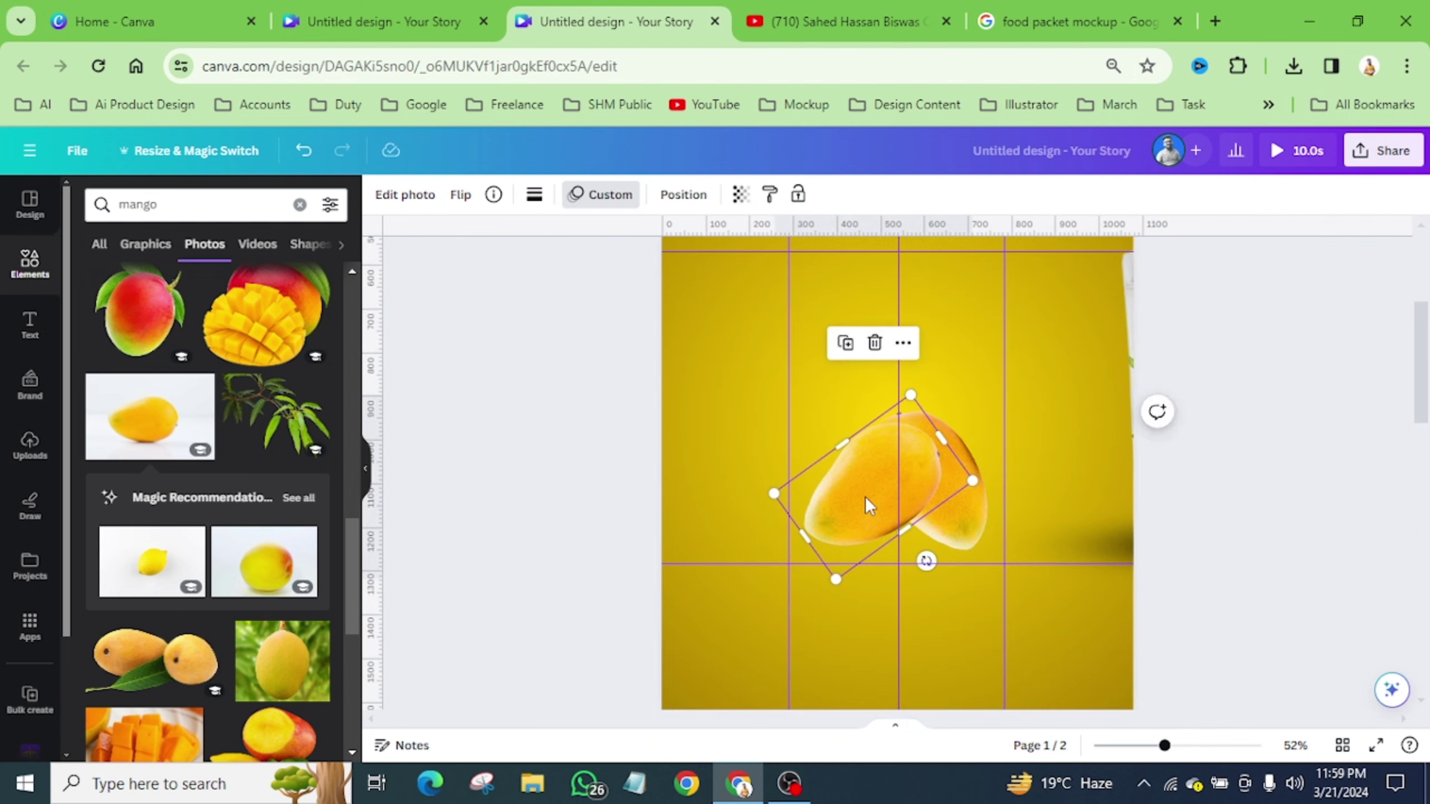
{"action": "key", "text": "Delete"}
{"action": "left_click", "coordinate": [940, 458]}
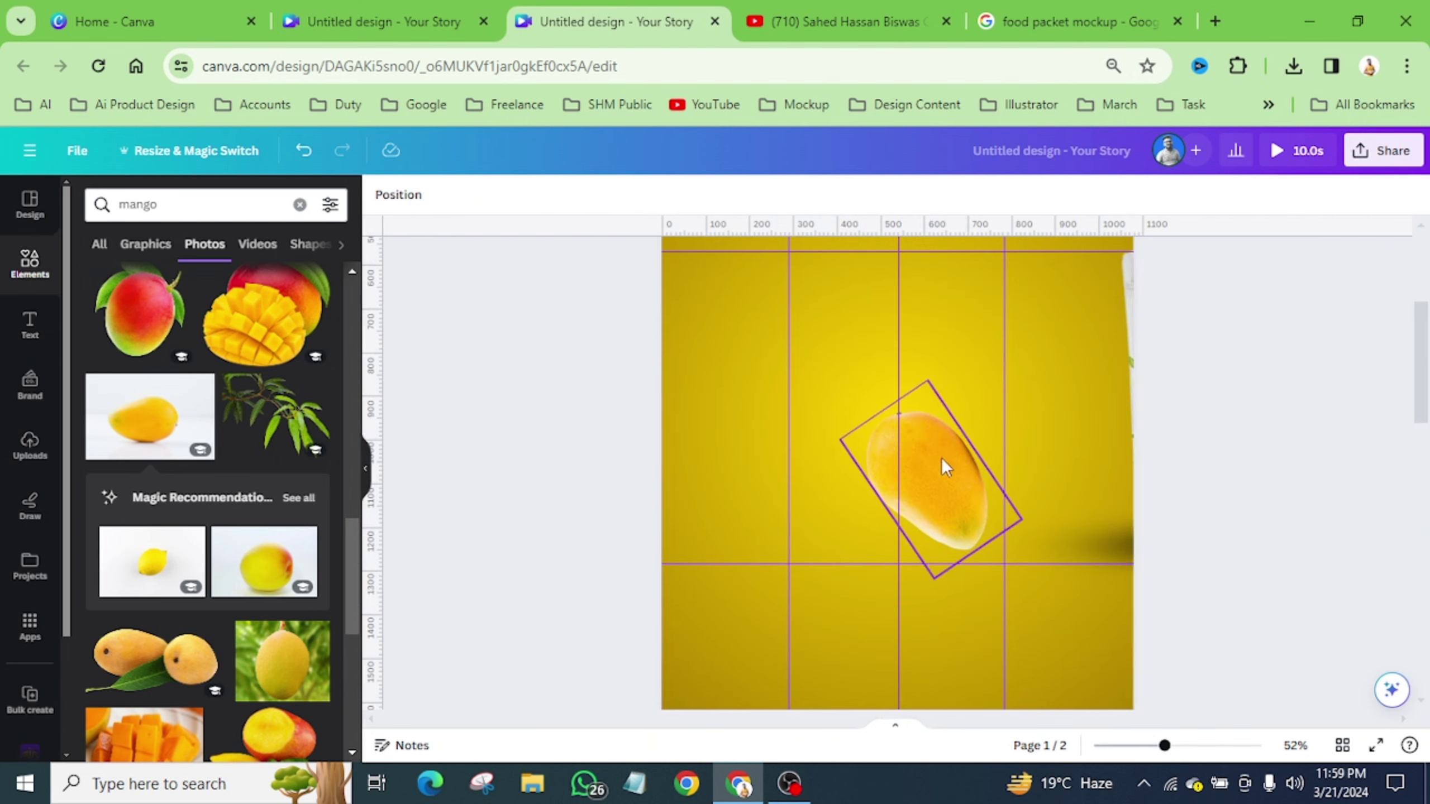
{"action": "key", "text": "Delete"}
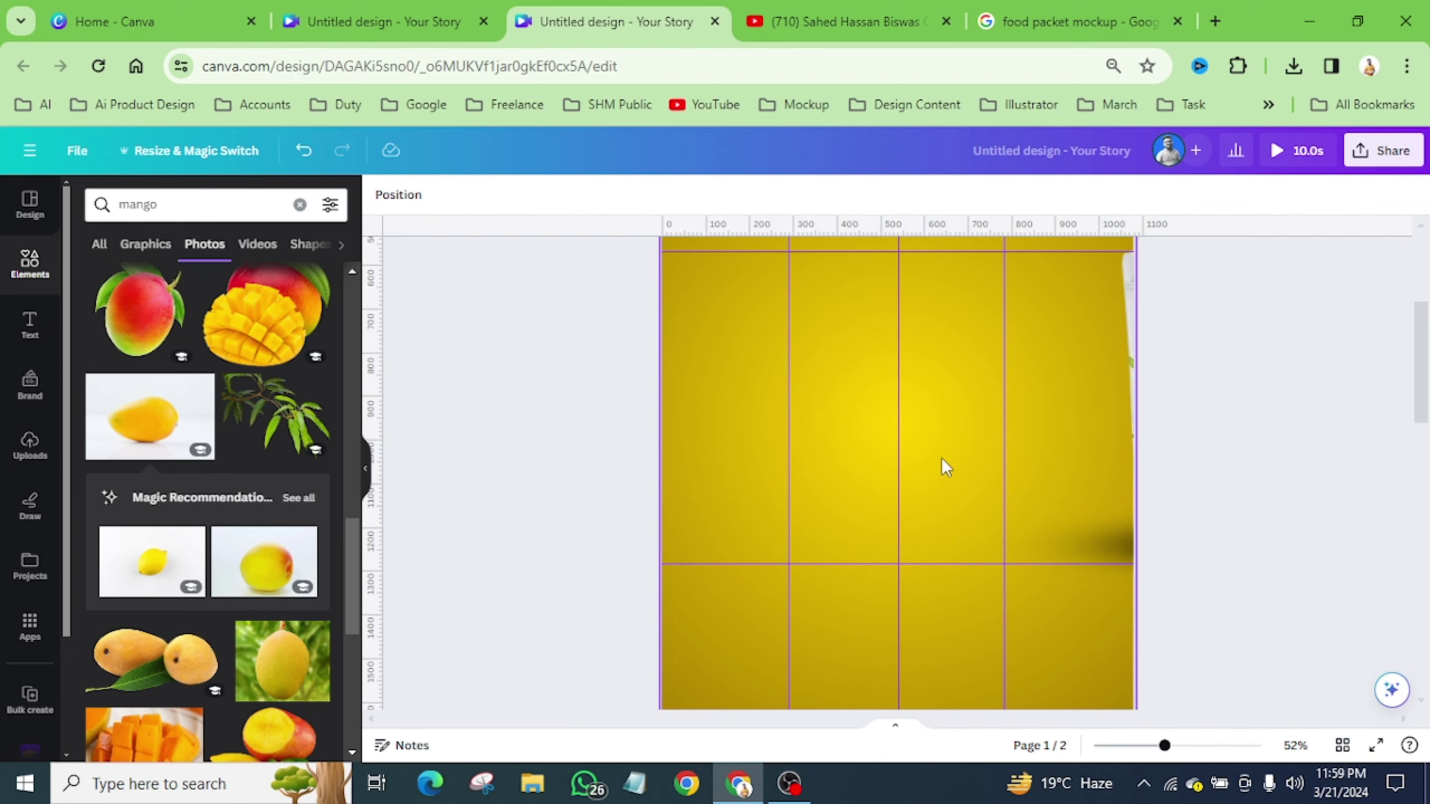
On page 2, move the grouped pouch back within the guides so it covers the mangoes, and delete its animation path.
{"action": "scroll", "coordinate": [940, 458], "scroll_direction": "down", "scroll_amount": 8}
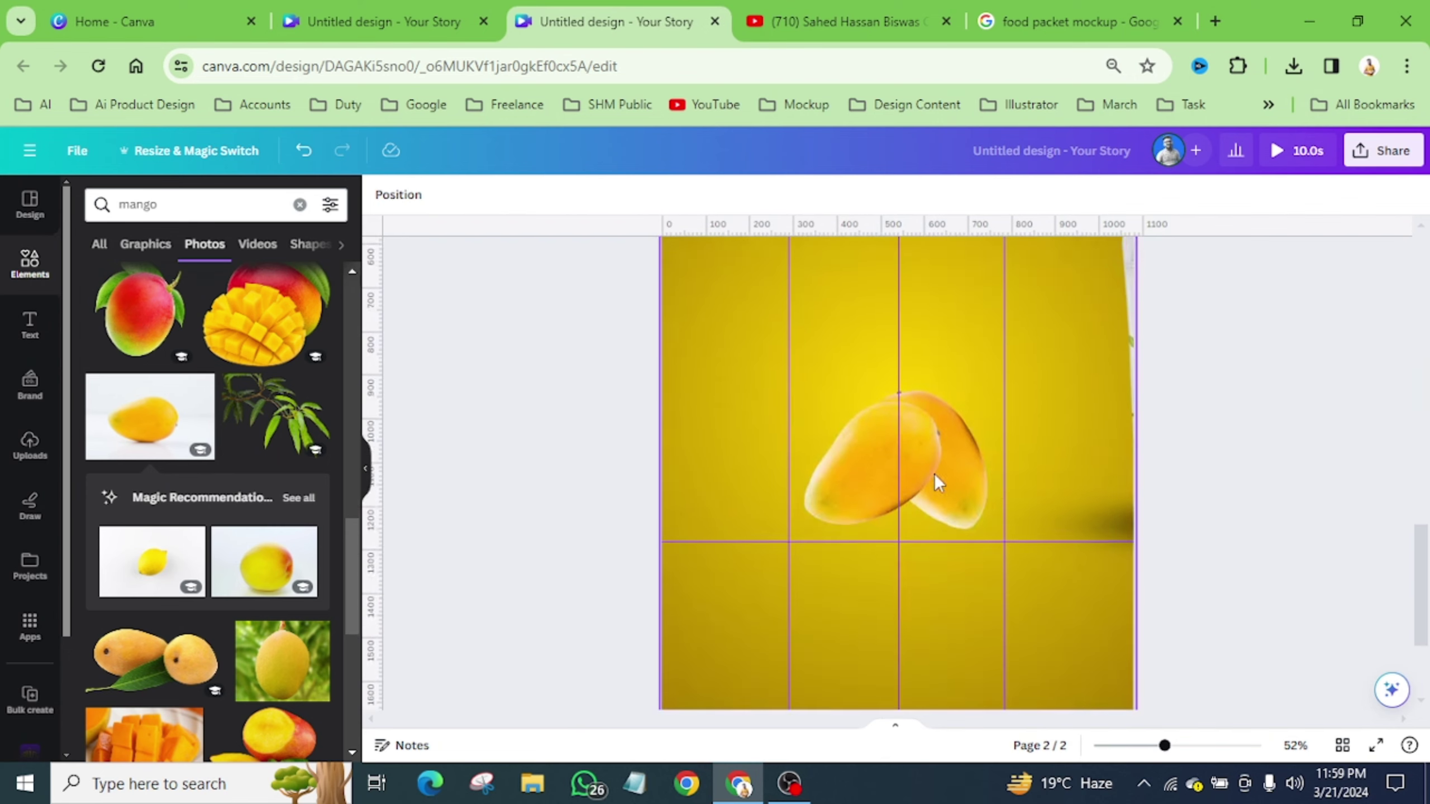
{"action": "scroll", "coordinate": [934, 473], "scroll_direction": "up", "scroll_amount": 2}
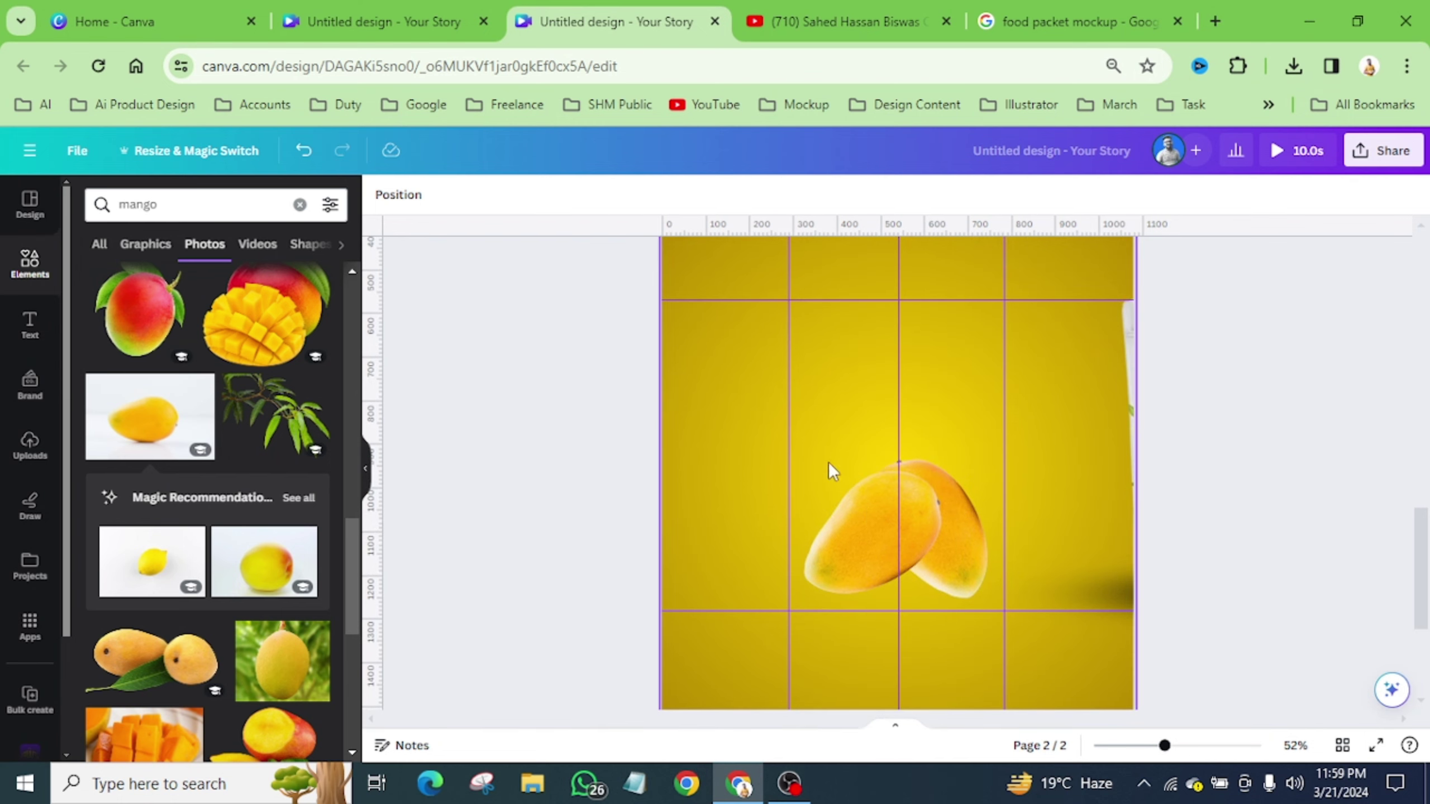
{"action": "scroll", "coordinate": [829, 463], "scroll_direction": "down", "scroll_amount": 3}
{"action": "scroll", "coordinate": [930, 454], "scroll_direction": "up", "scroll_amount": 5}
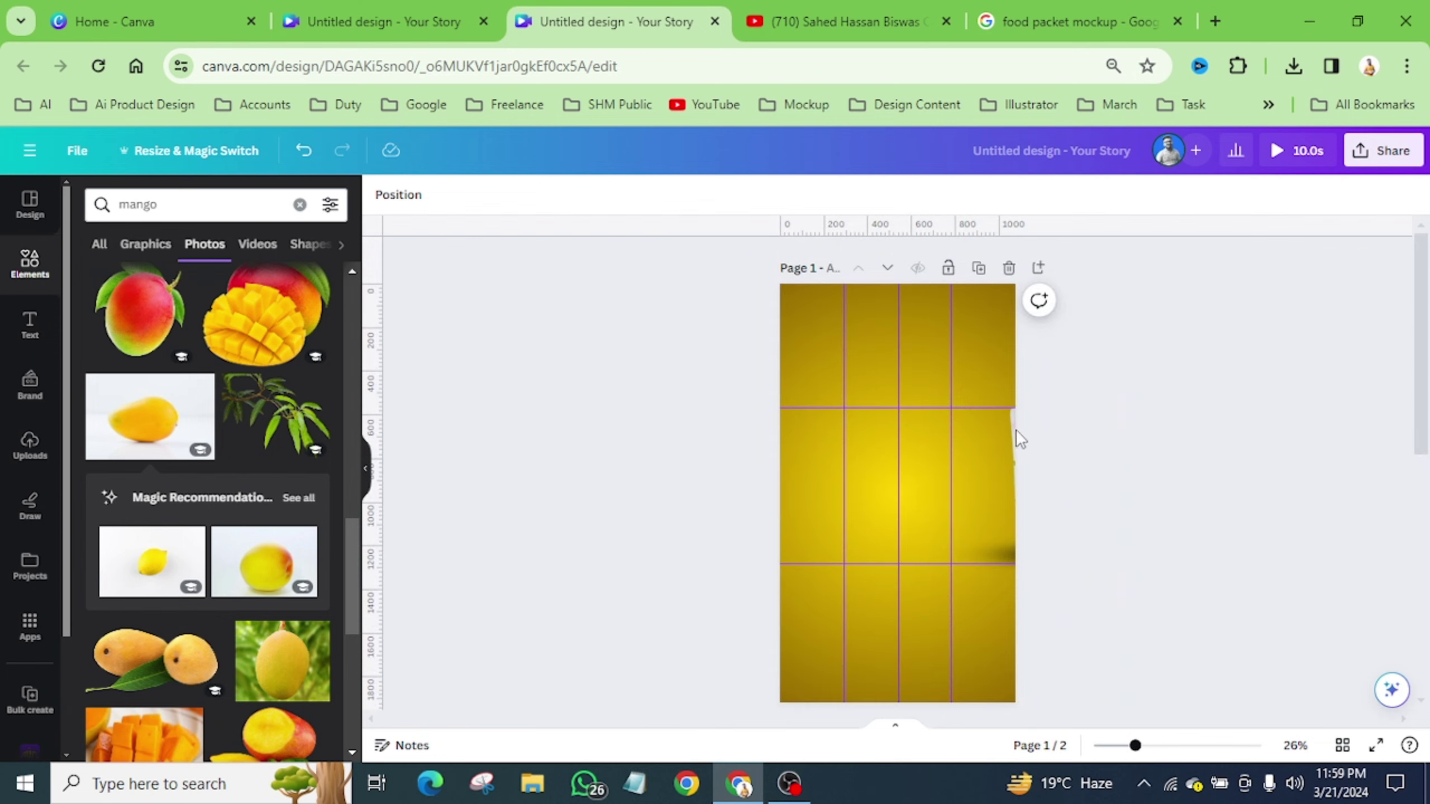
{"action": "scroll", "coordinate": [907, 438], "scroll_direction": "down", "scroll_amount": 5}
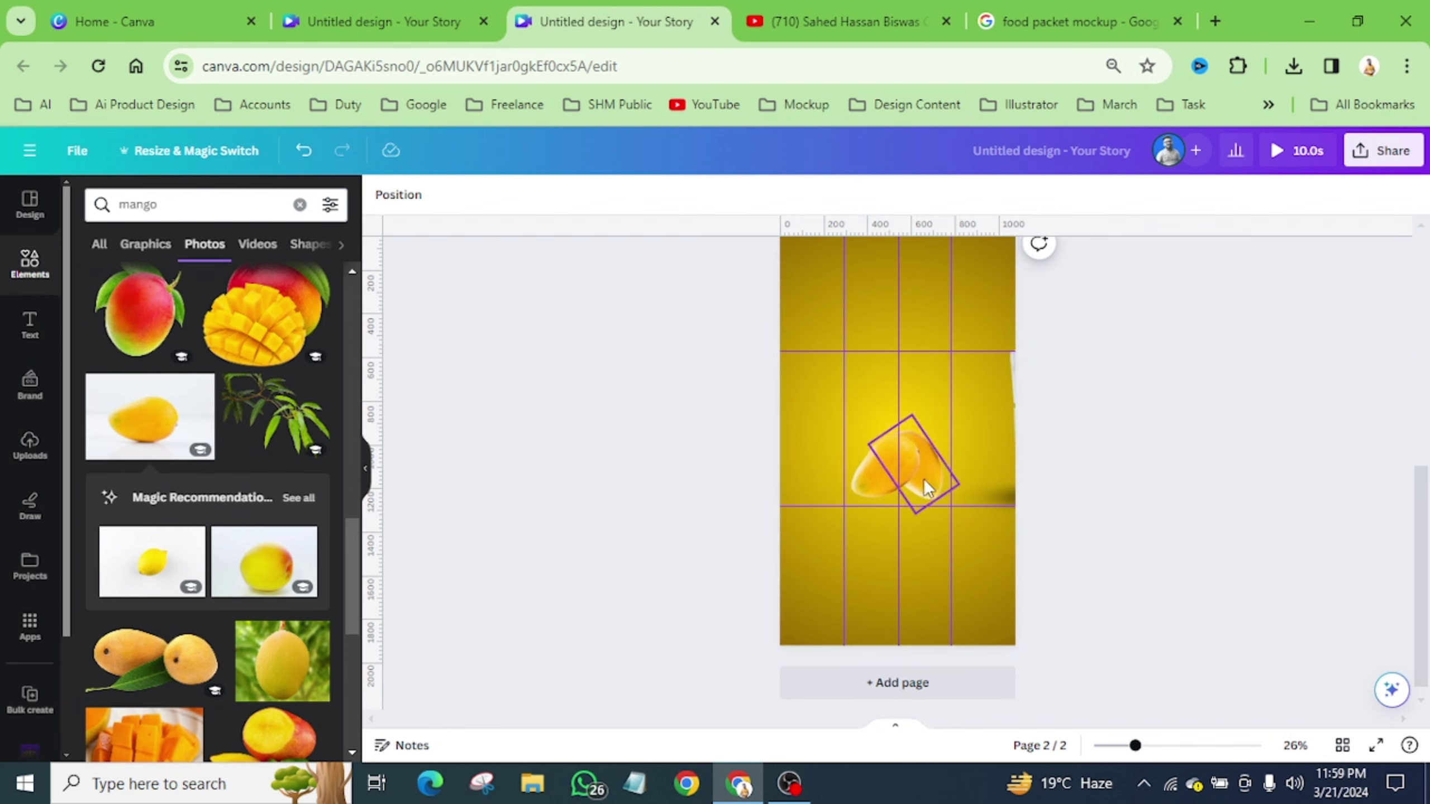
{"action": "left_click", "coordinate": [1012, 376]}
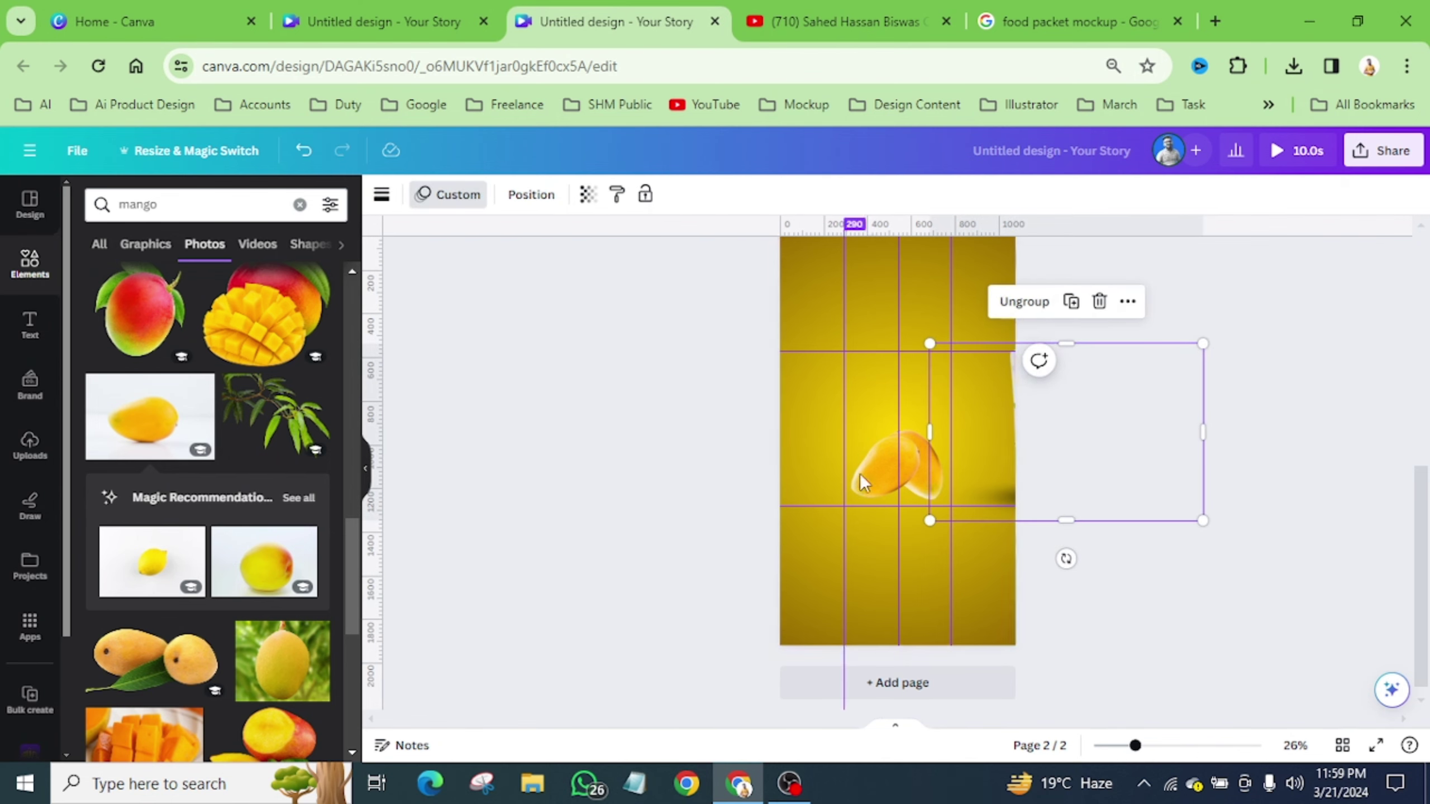
{"action": "left_click_drag", "start_coordinate": [1013, 370], "coordinate": [849, 362]}
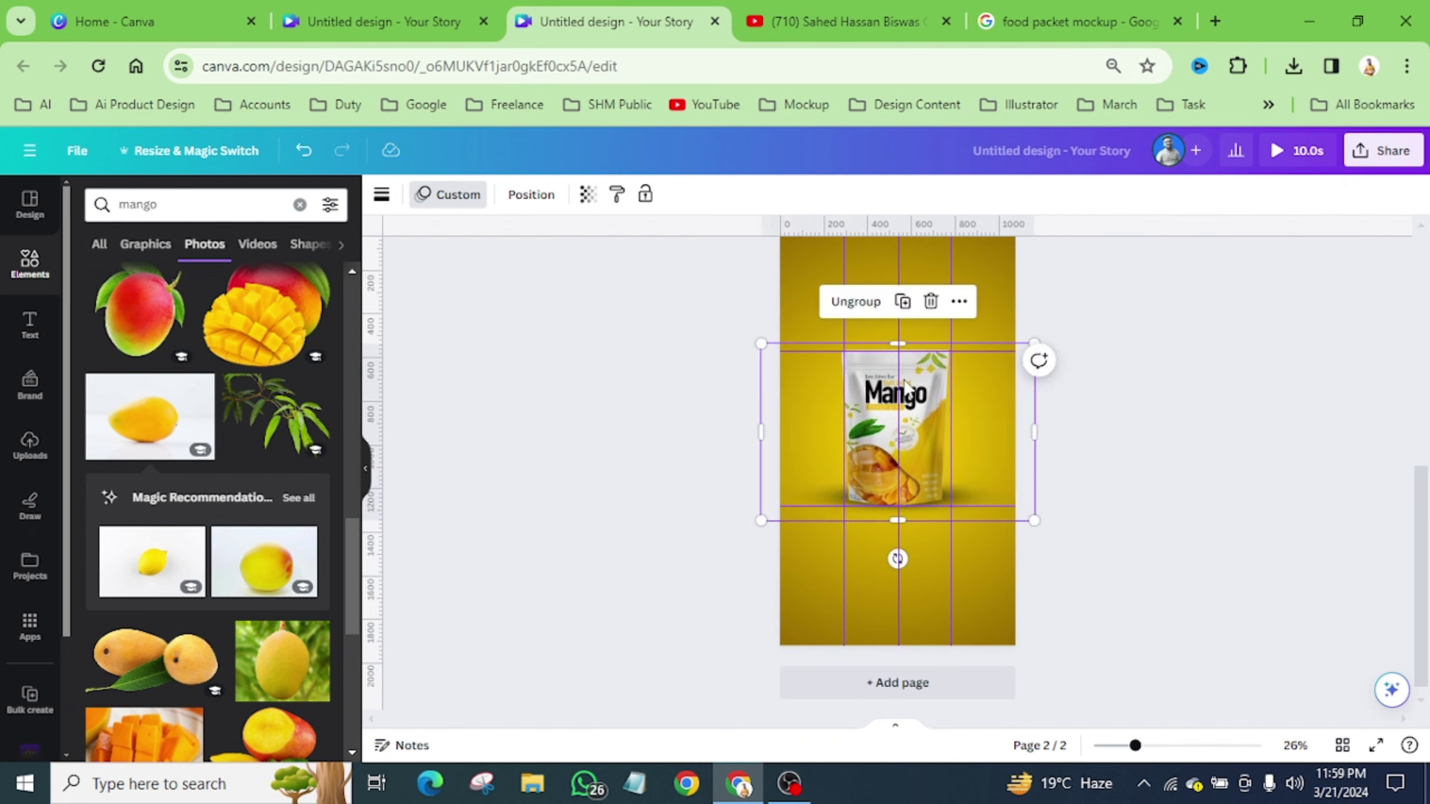
{"action": "left_click", "coordinate": [447, 194]}
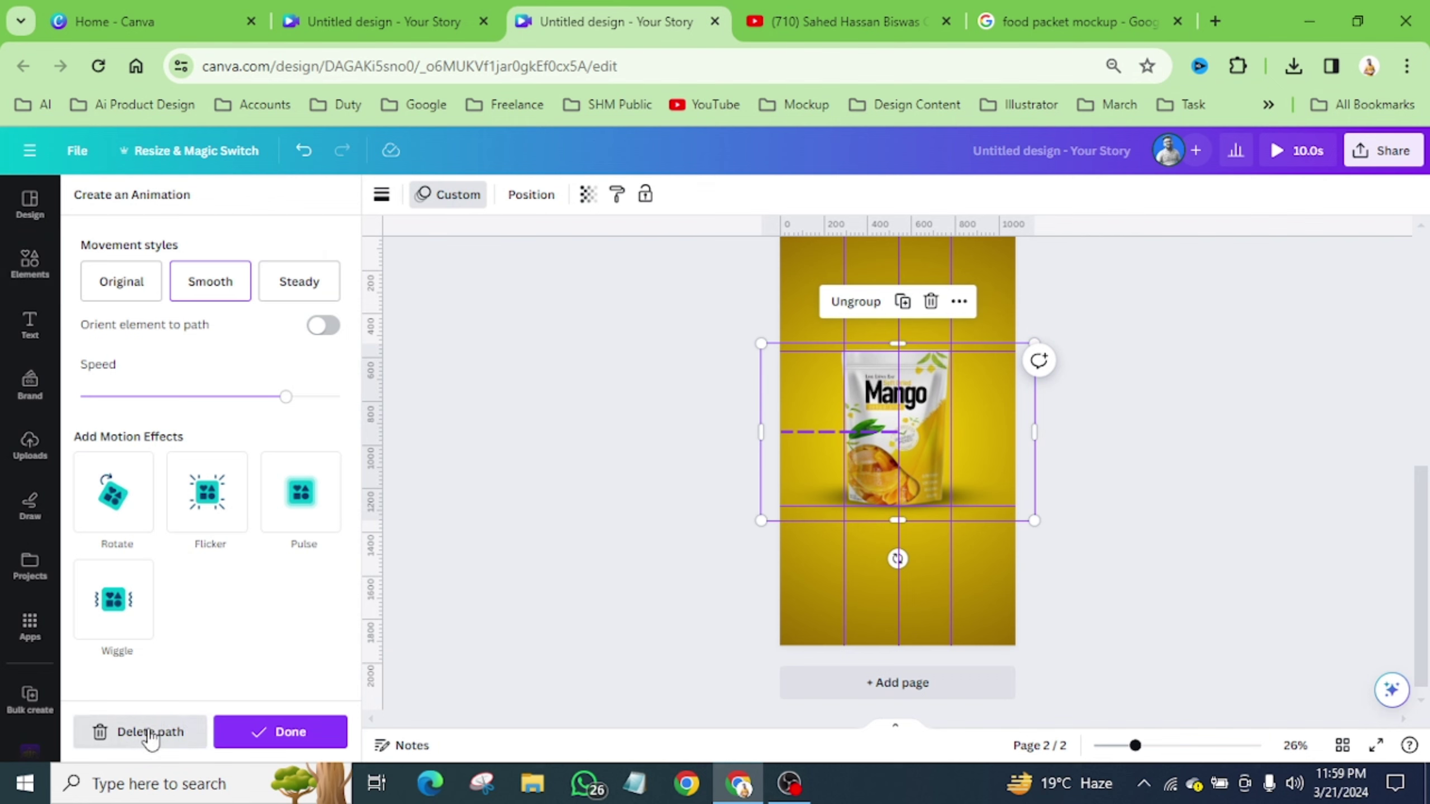
{"action": "left_click", "coordinate": [151, 735]}
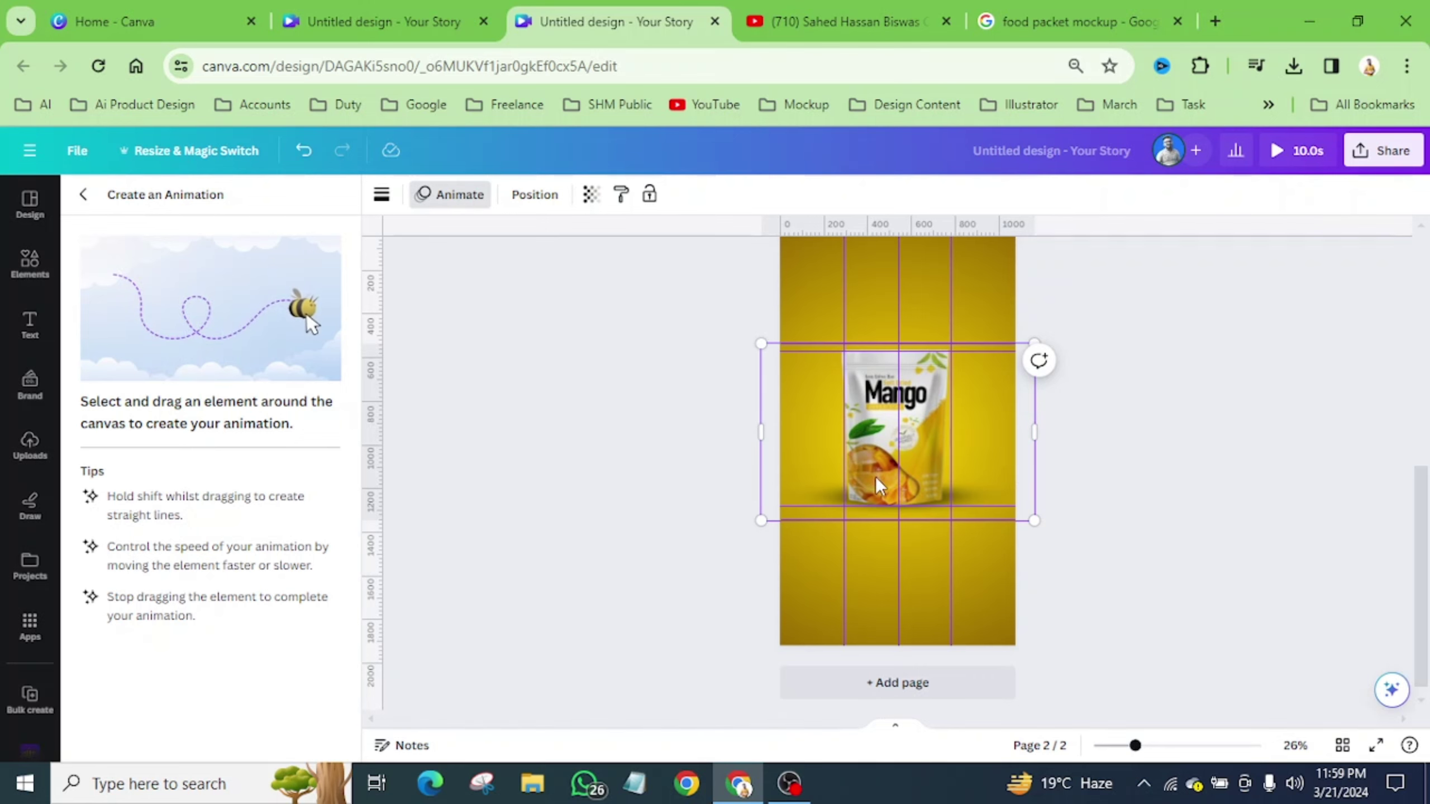
Set the timing of page 1 to 3.0 seconds without applying it to all pages.
{"action": "scroll", "coordinate": [963, 459], "scroll_direction": "up", "scroll_amount": 8}
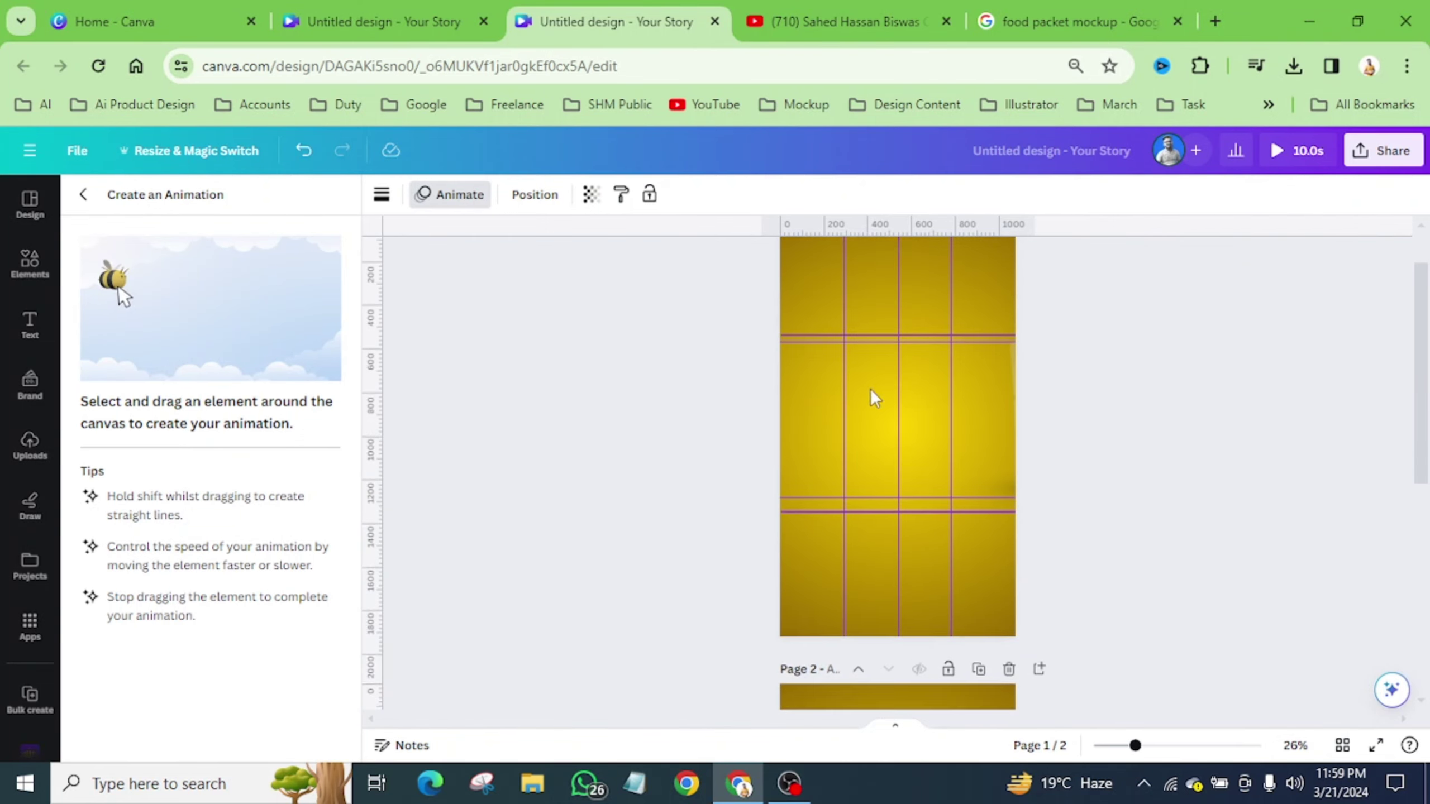
{"action": "left_click", "coordinate": [812, 341]}
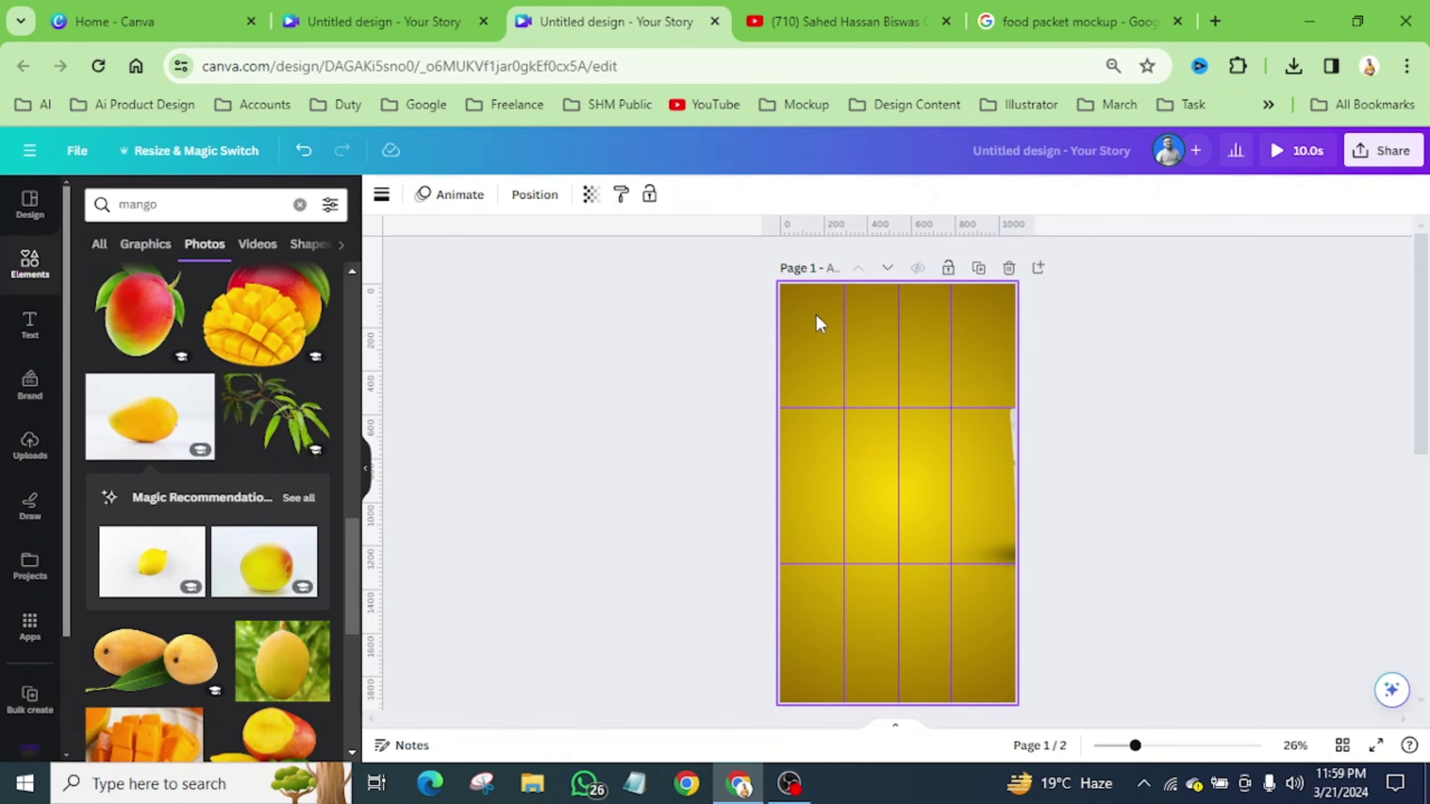
{"action": "left_click", "coordinate": [815, 313]}
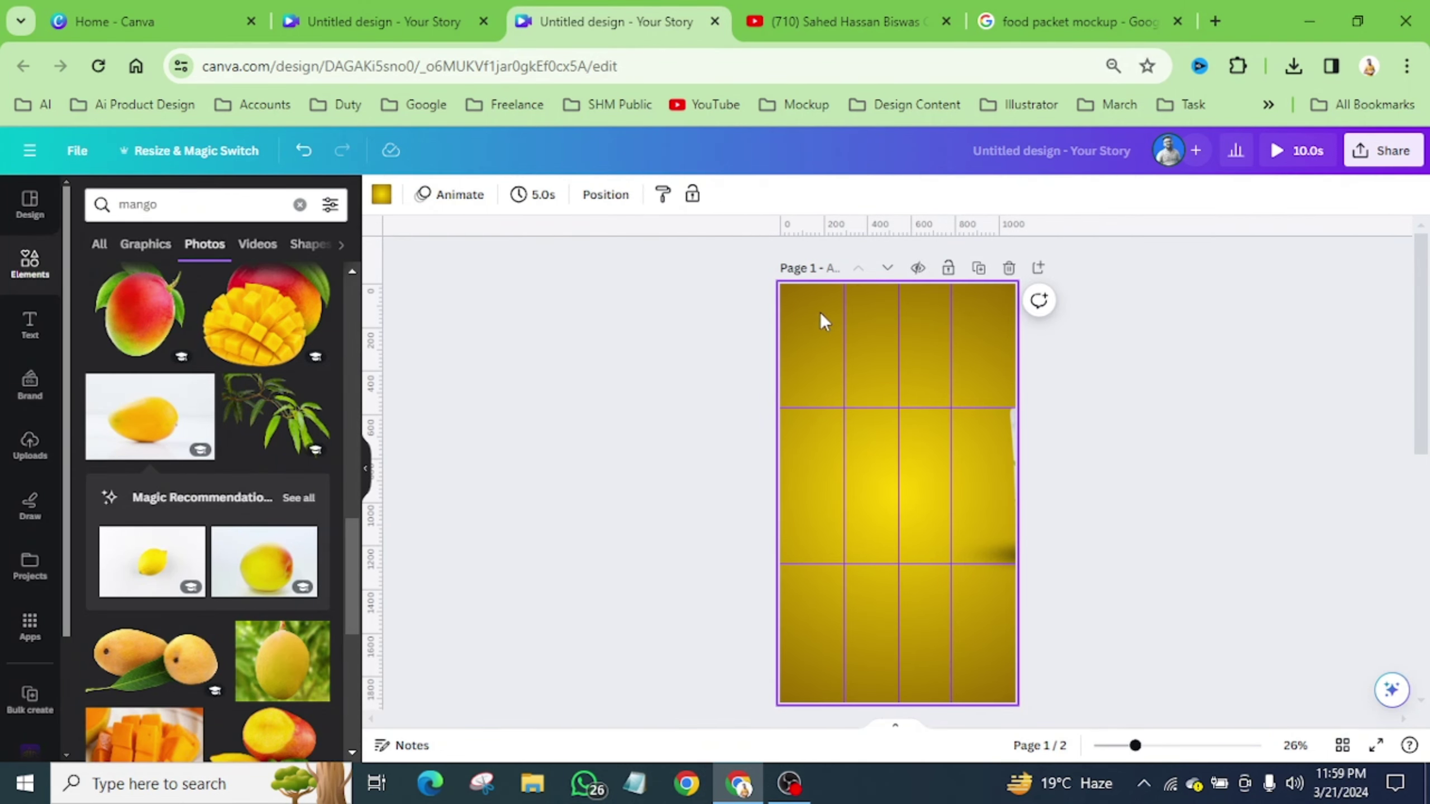
{"action": "left_click", "coordinate": [538, 195]}
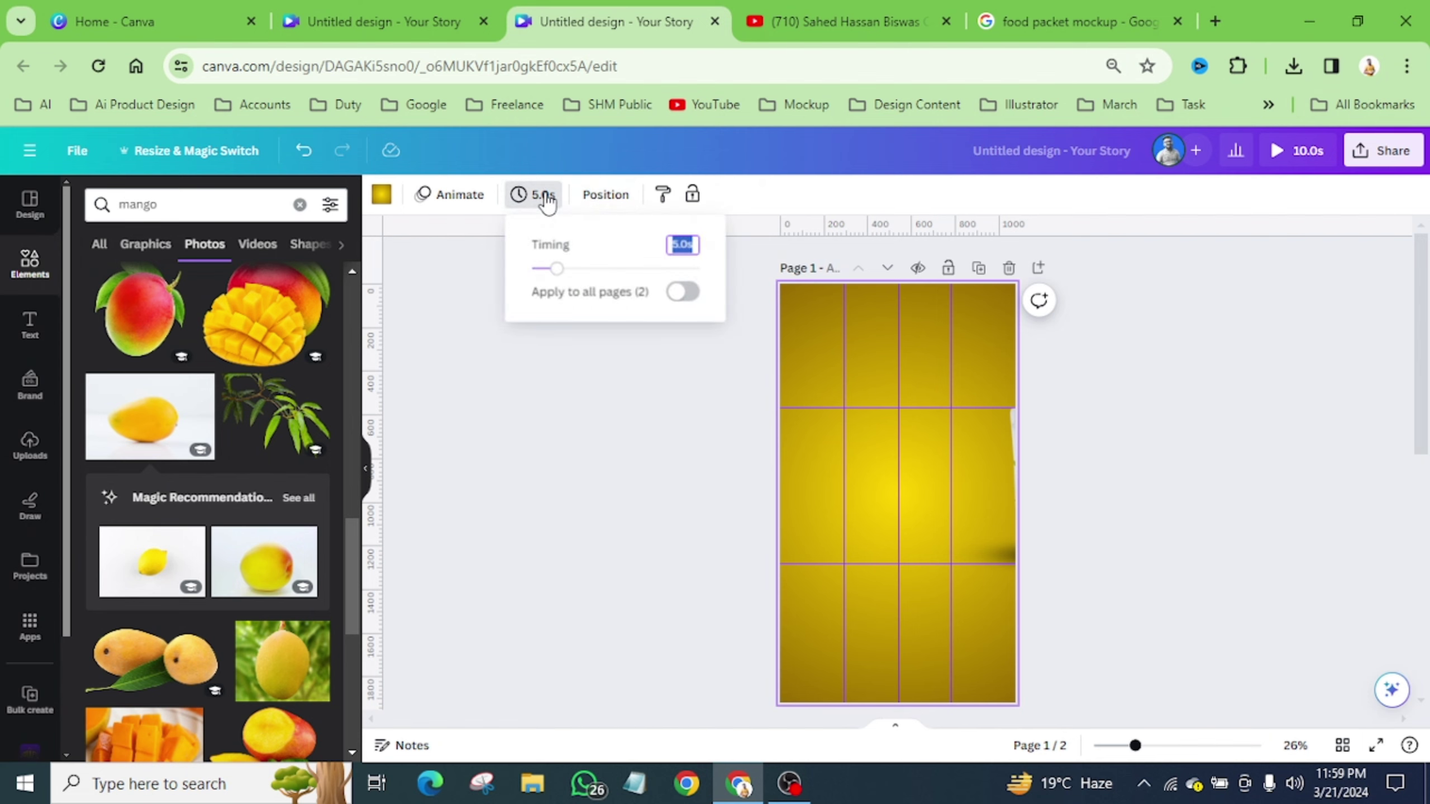
{"action": "type", "text": "3"}
{"action": "key", "text": "Return"}
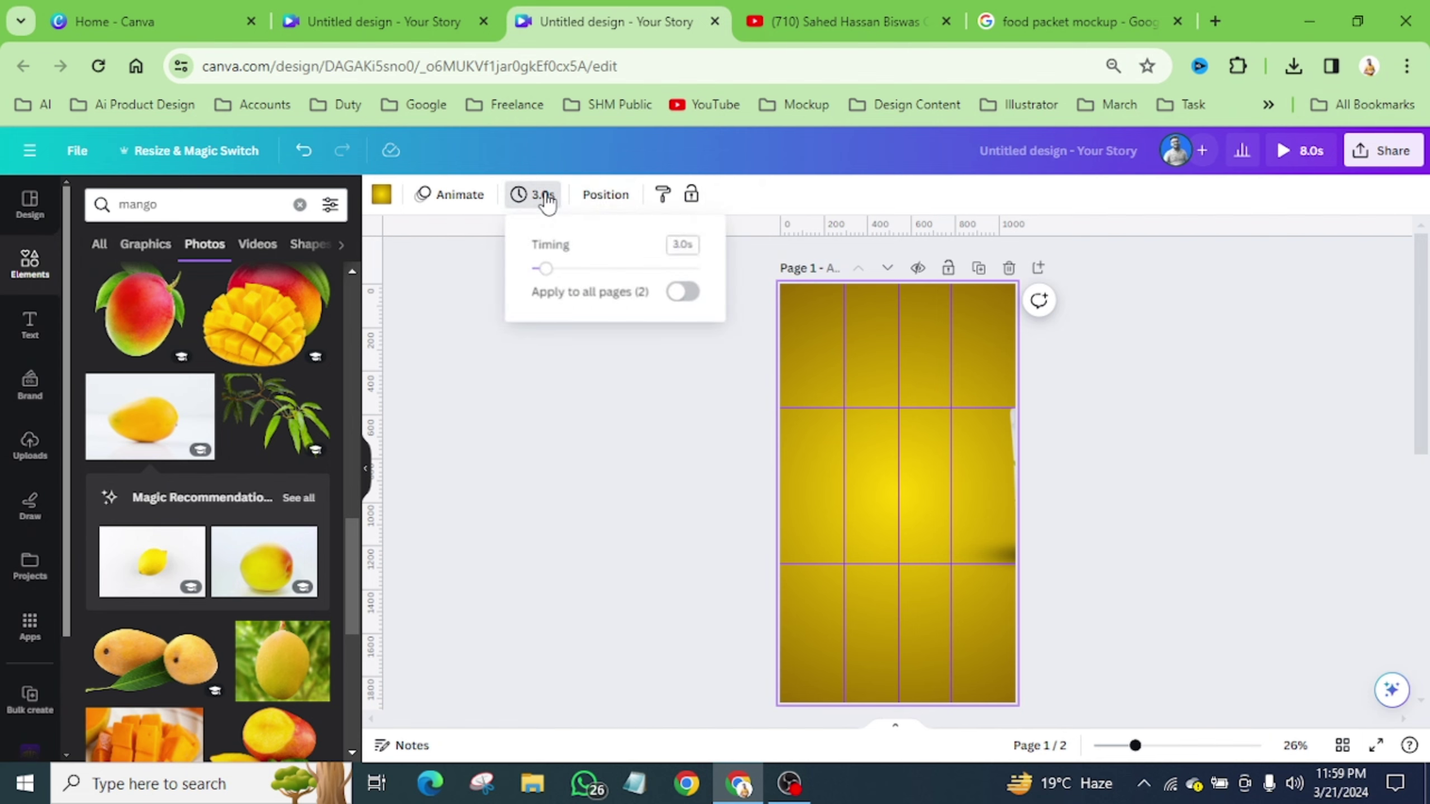
Preview the whole two-page animation from page 1 and close the preview.
{"action": "scroll", "coordinate": [1133, 335], "scroll_direction": "down", "scroll_amount": 5}
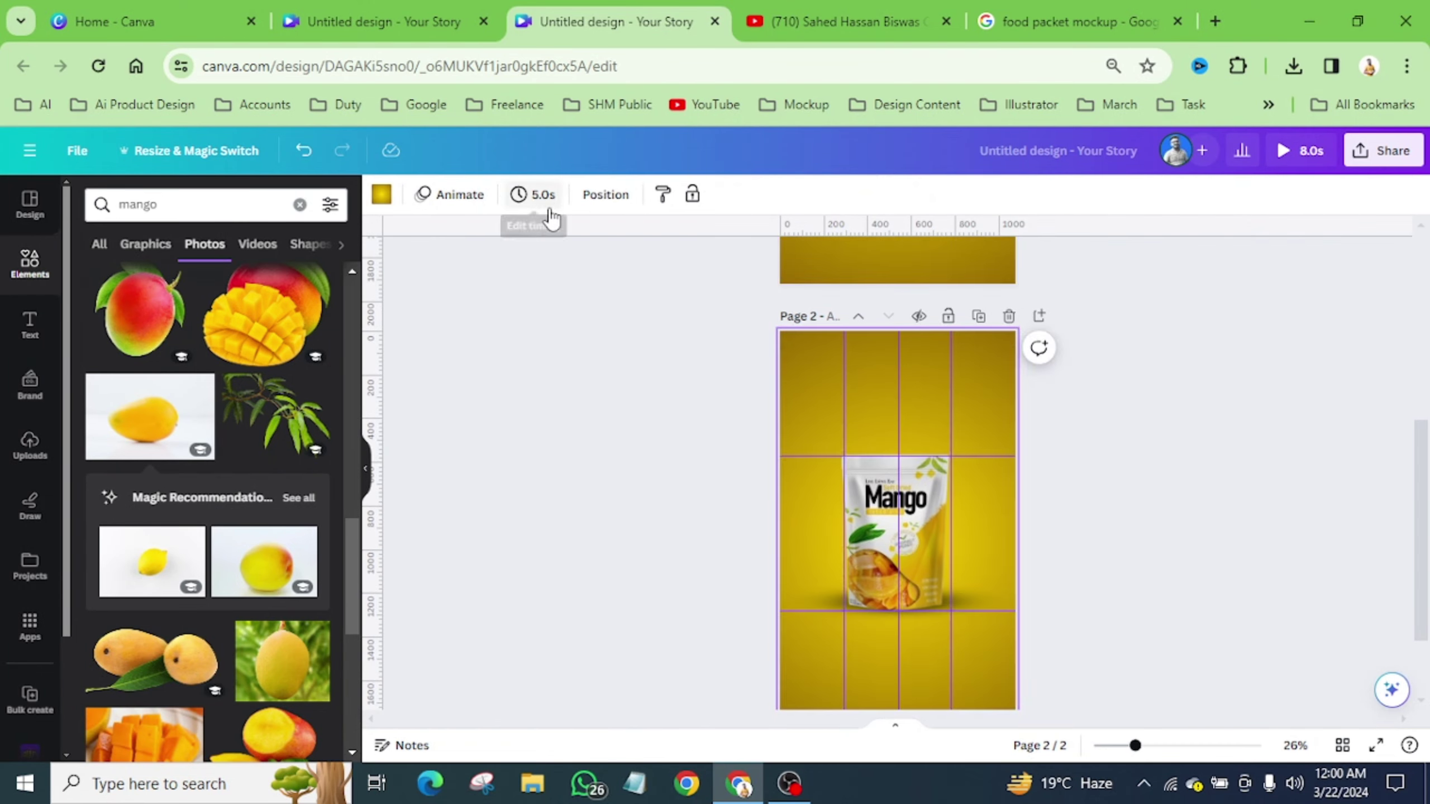
{"action": "scroll", "coordinate": [930, 418], "scroll_direction": "up", "scroll_amount": 5}
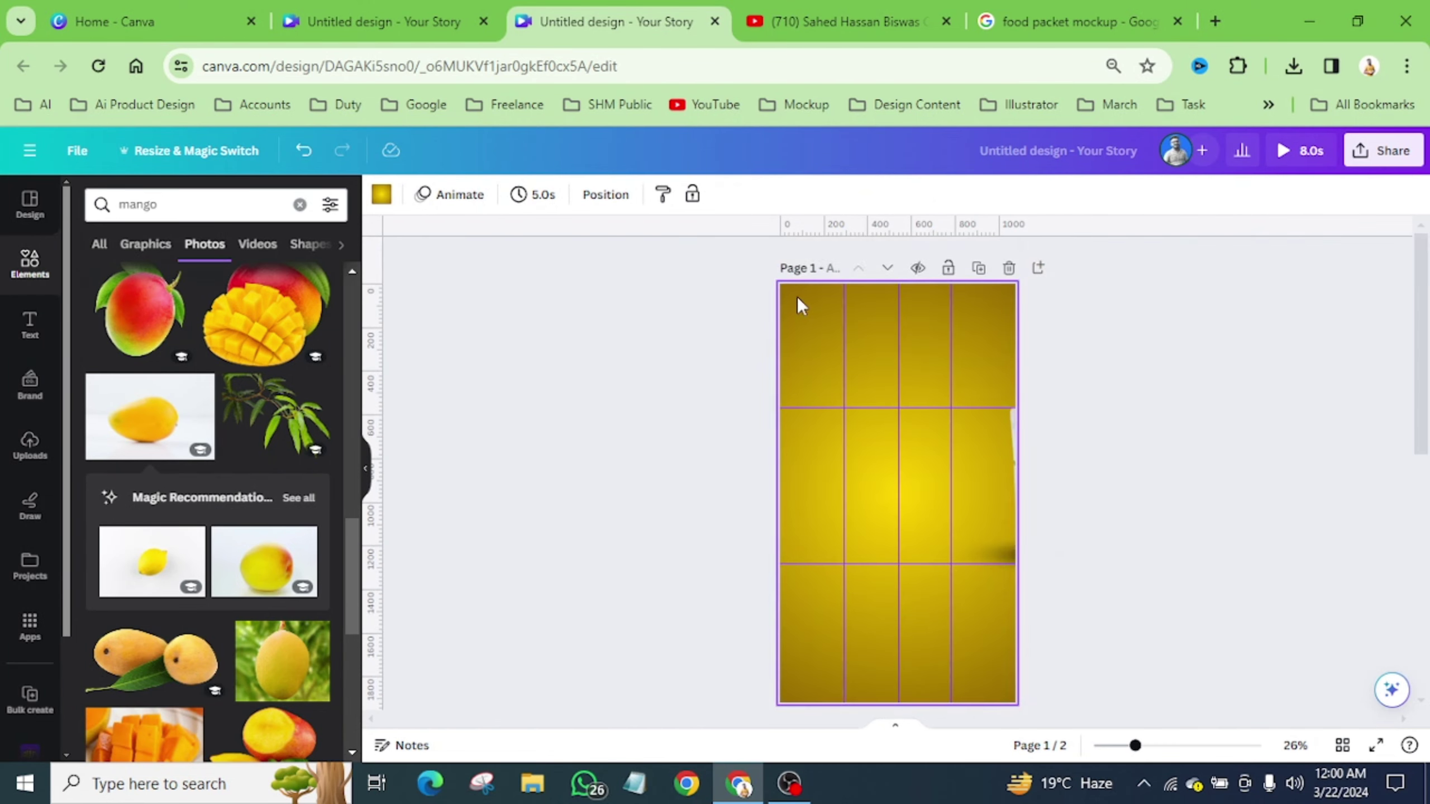
{"action": "left_click", "coordinate": [1298, 161]}
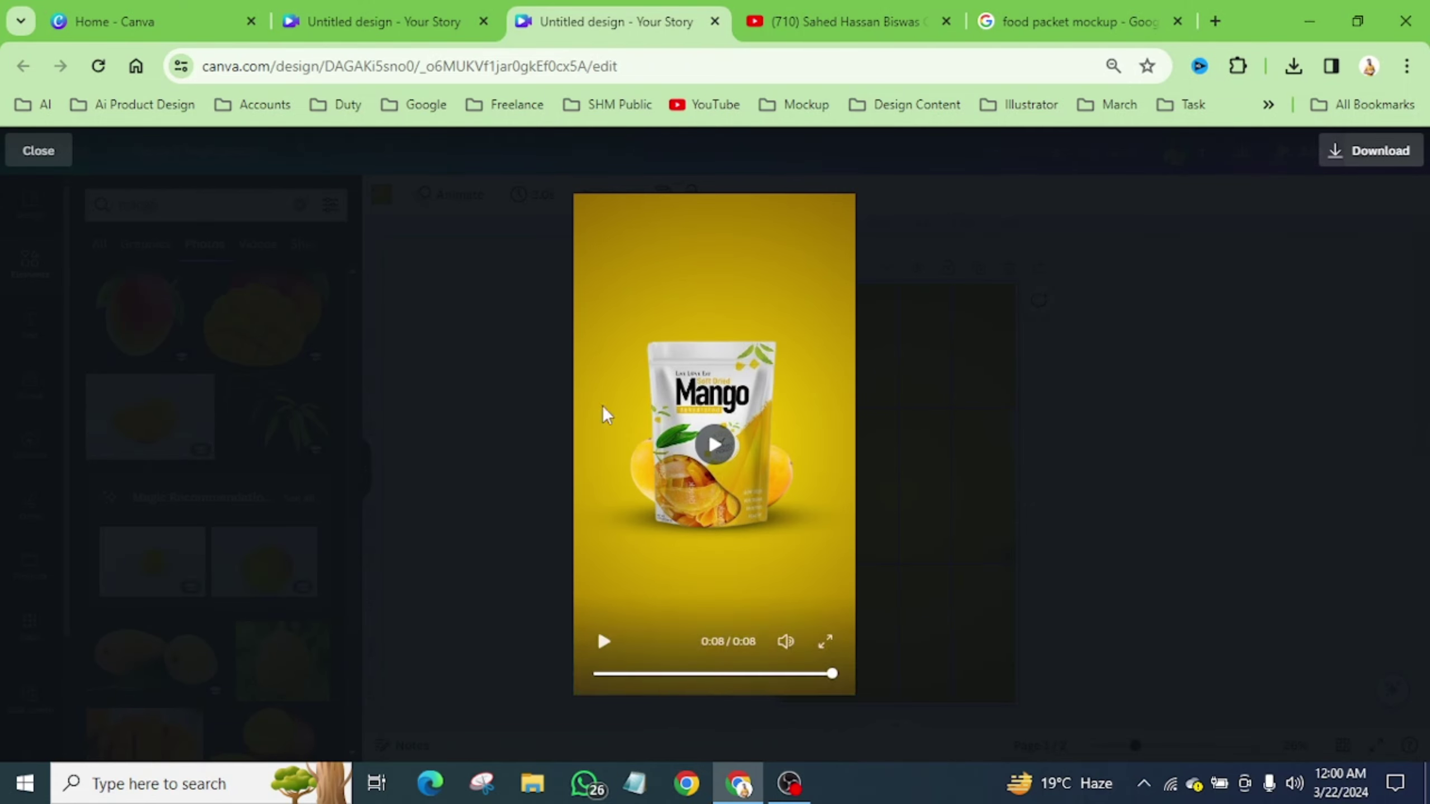
{"action": "left_click", "coordinate": [16, 157]}
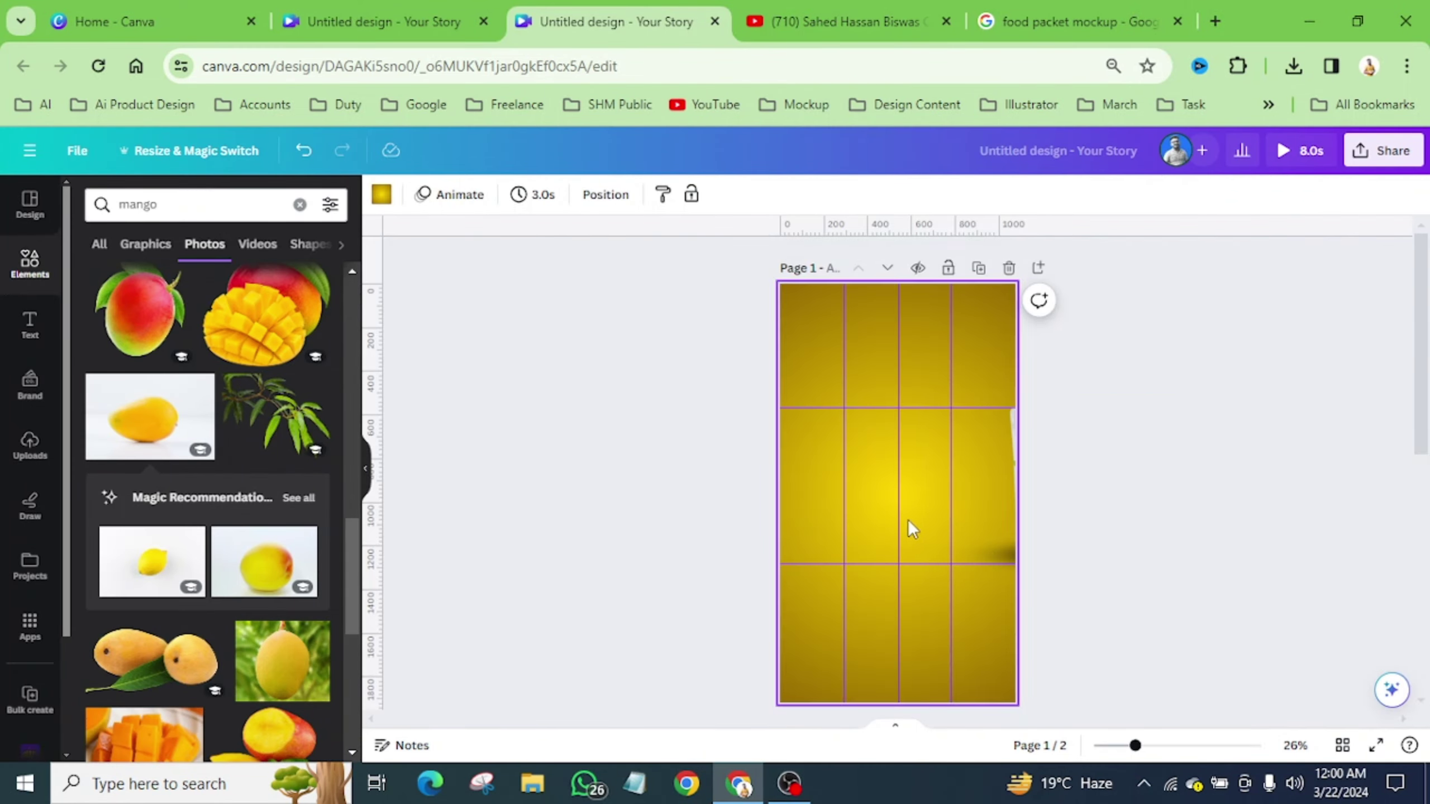
{"action": "scroll", "coordinate": [907, 519], "scroll_direction": "down", "scroll_amount": 5}
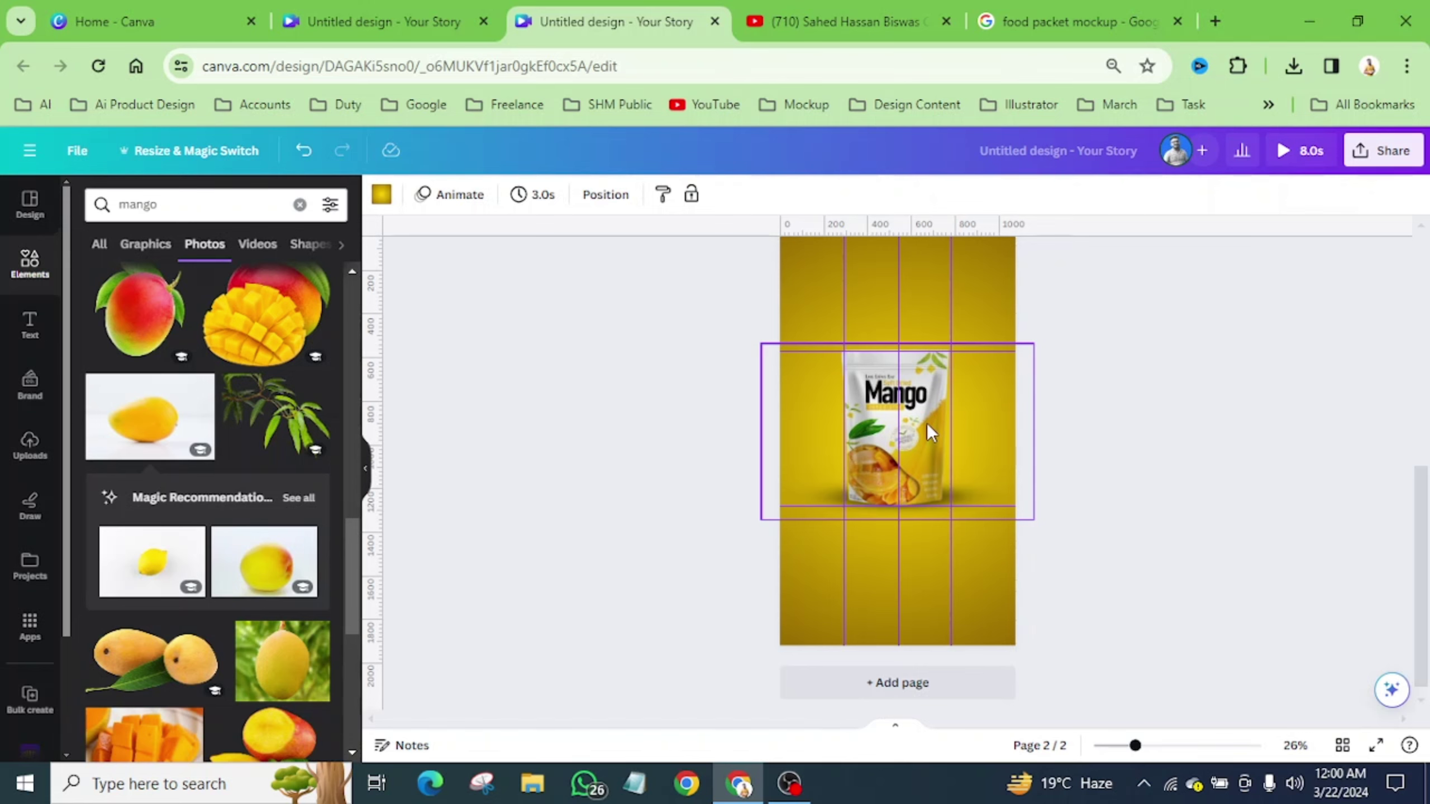
{"action": "scroll", "coordinate": [927, 422], "scroll_direction": "up", "scroll_amount": 2}
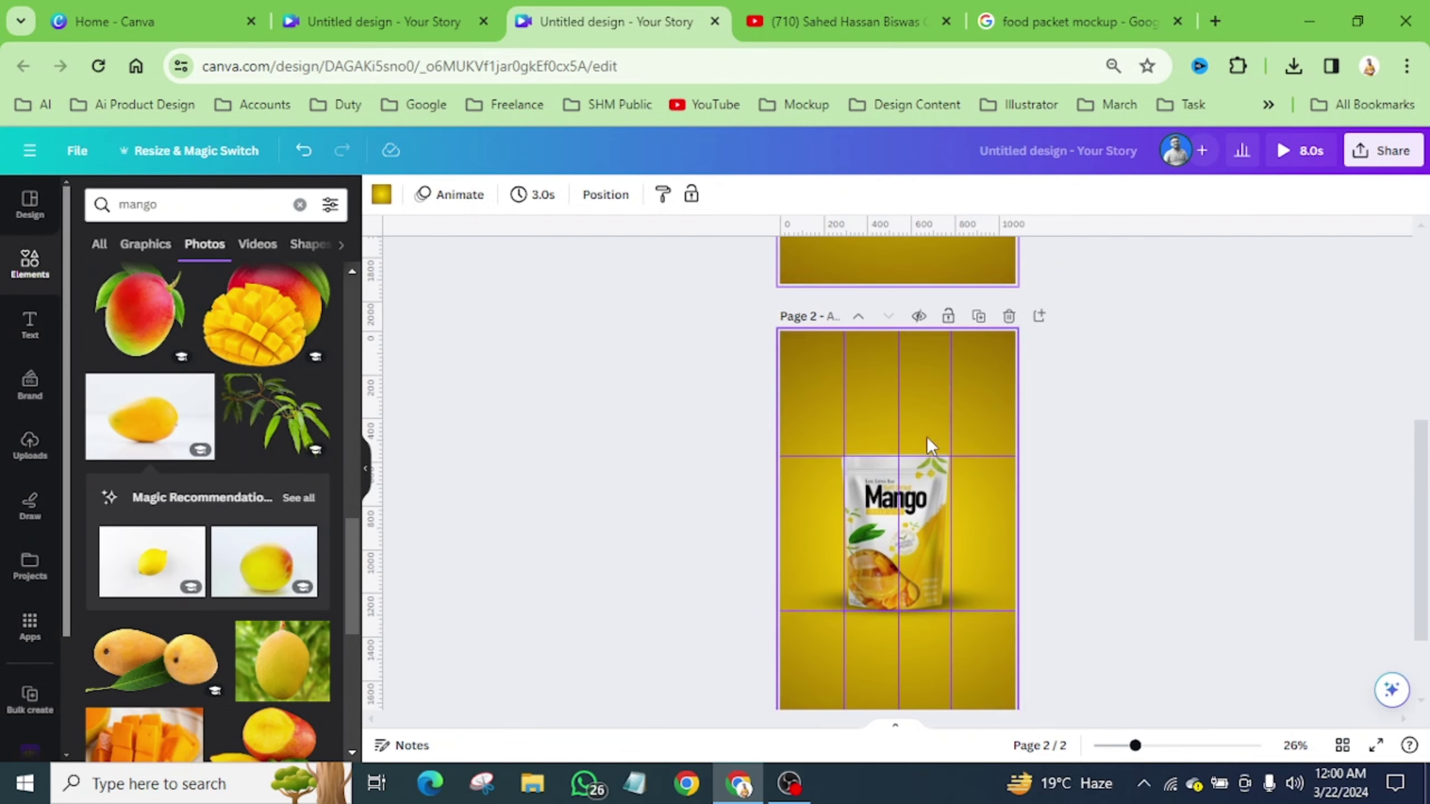
{"action": "scroll", "coordinate": [930, 451], "scroll_direction": "up", "scroll_amount": 3, "text": "ctrl"}
{"action": "scroll", "coordinate": [907, 556], "scroll_direction": "down", "scroll_amount": 2}
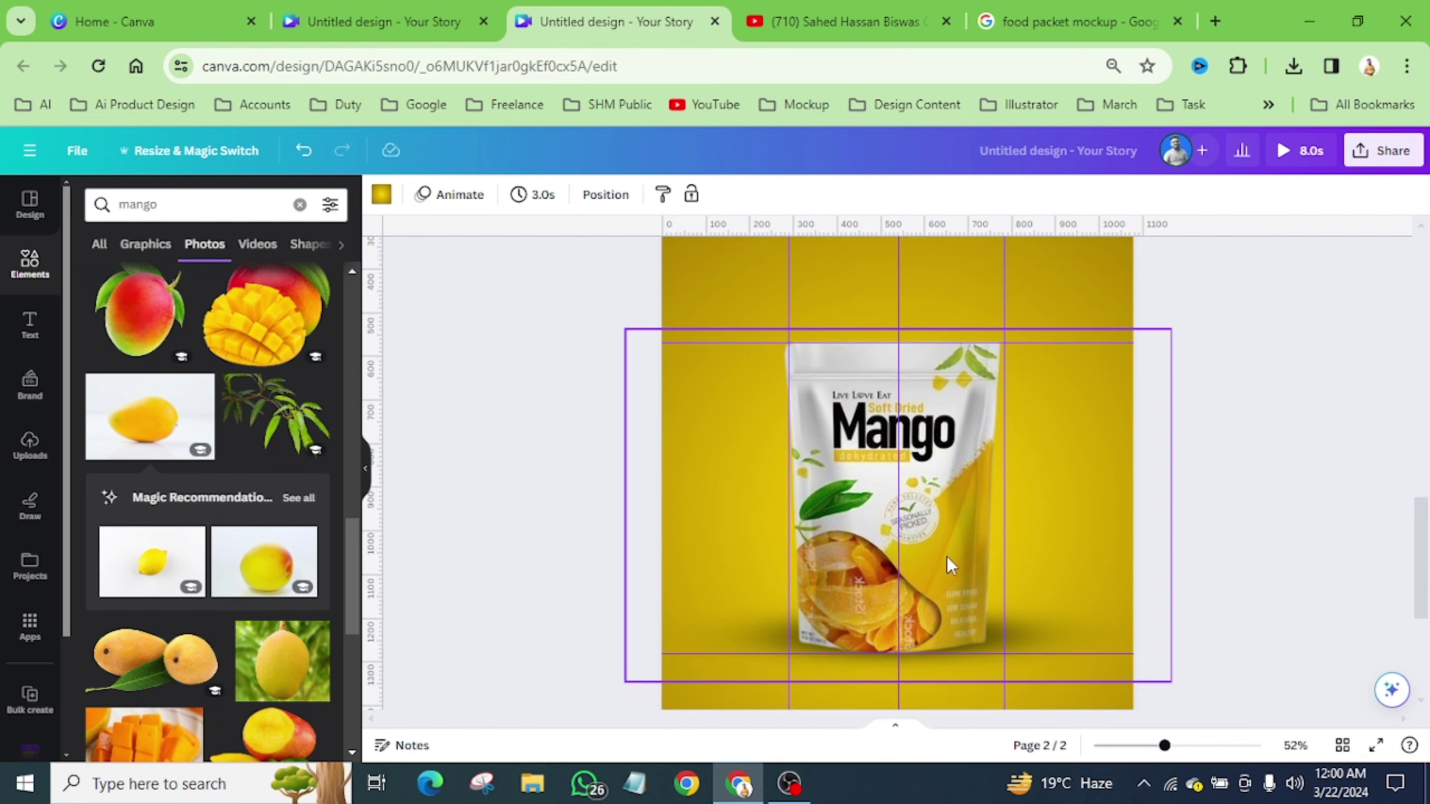
{"action": "scroll", "coordinate": [882, 491], "scroll_direction": "down", "scroll_amount": 2, "text": "ctrl"}
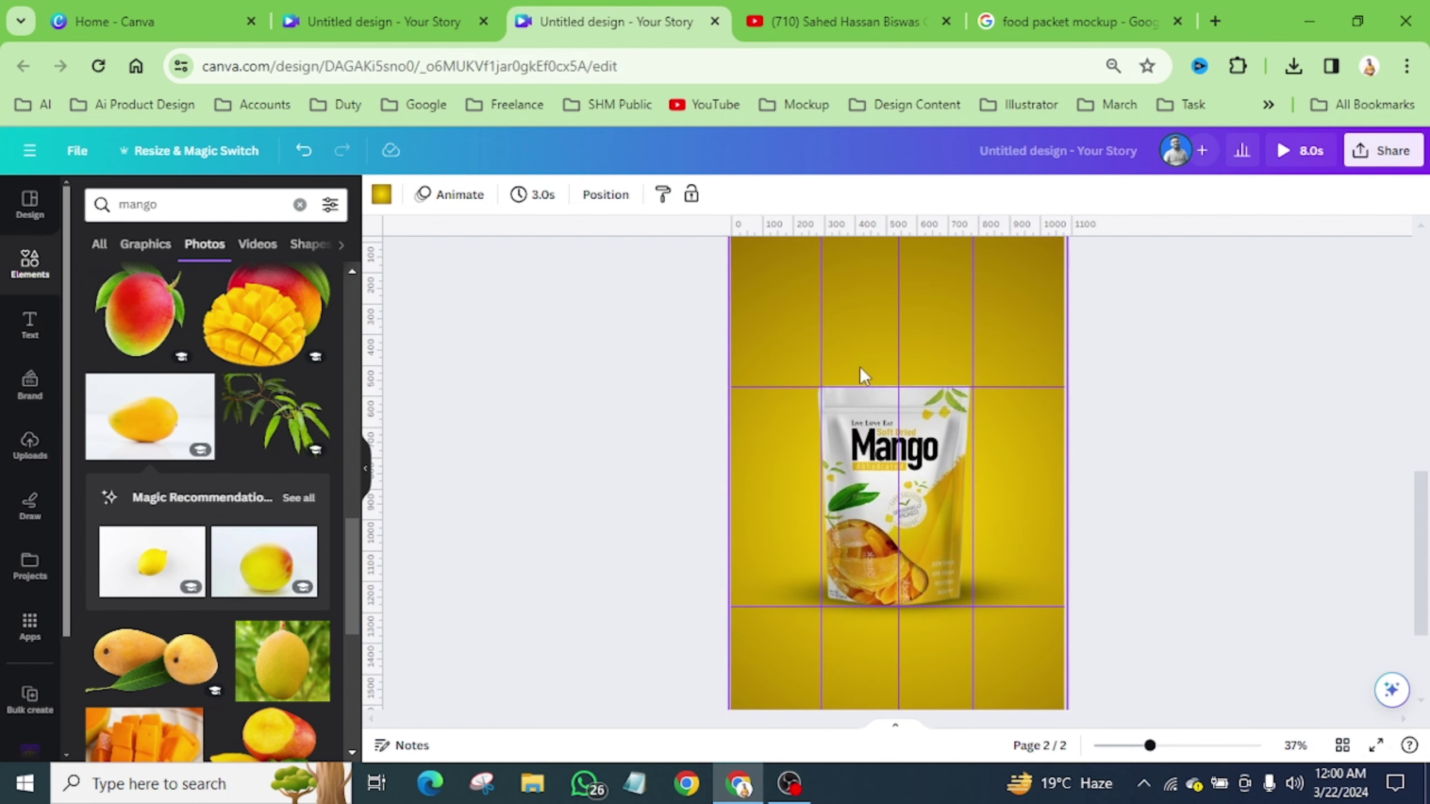